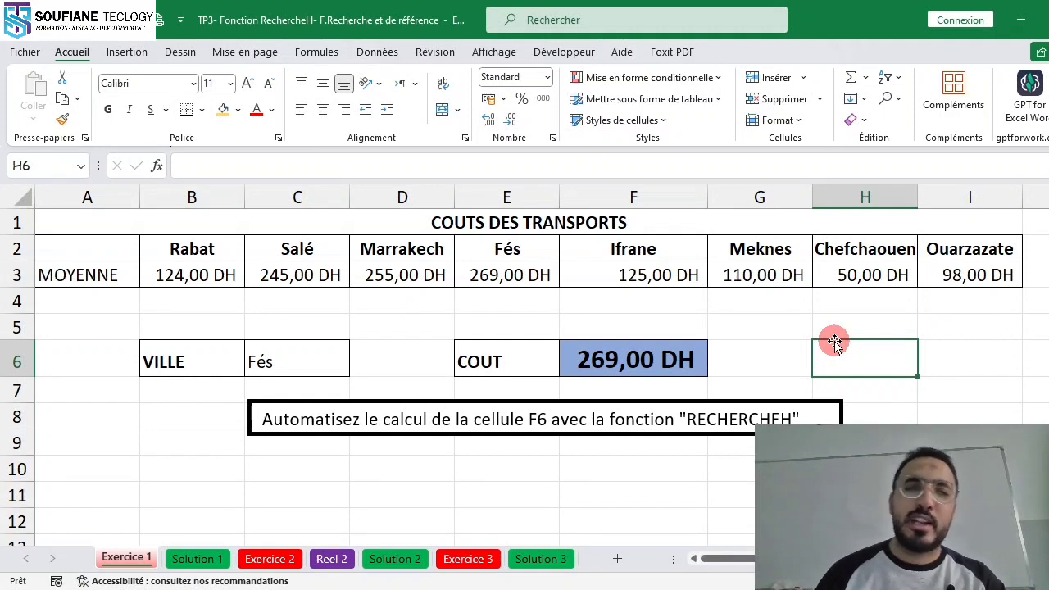
- Examine the columns and rows of the transport cost table to see how the cities and costs are laid out
click(215, 201)
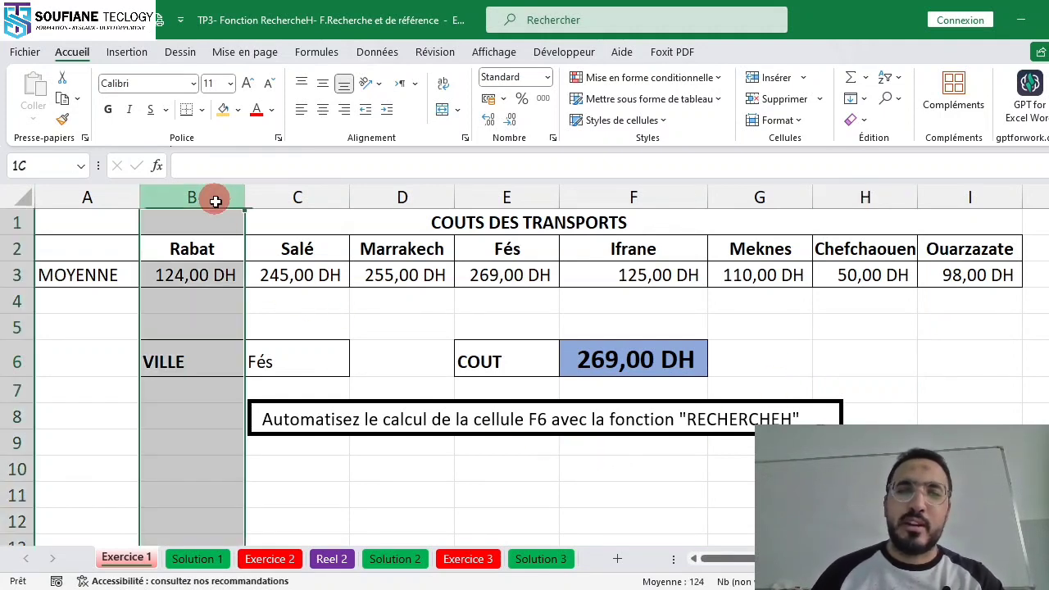
click(314, 197)
click(375, 191)
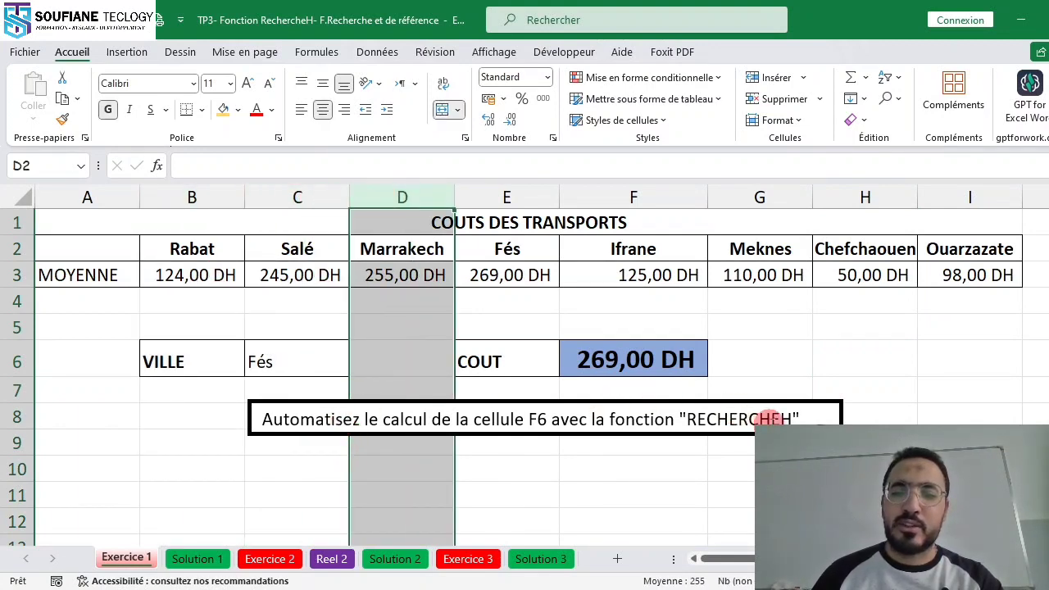
click(16, 301)
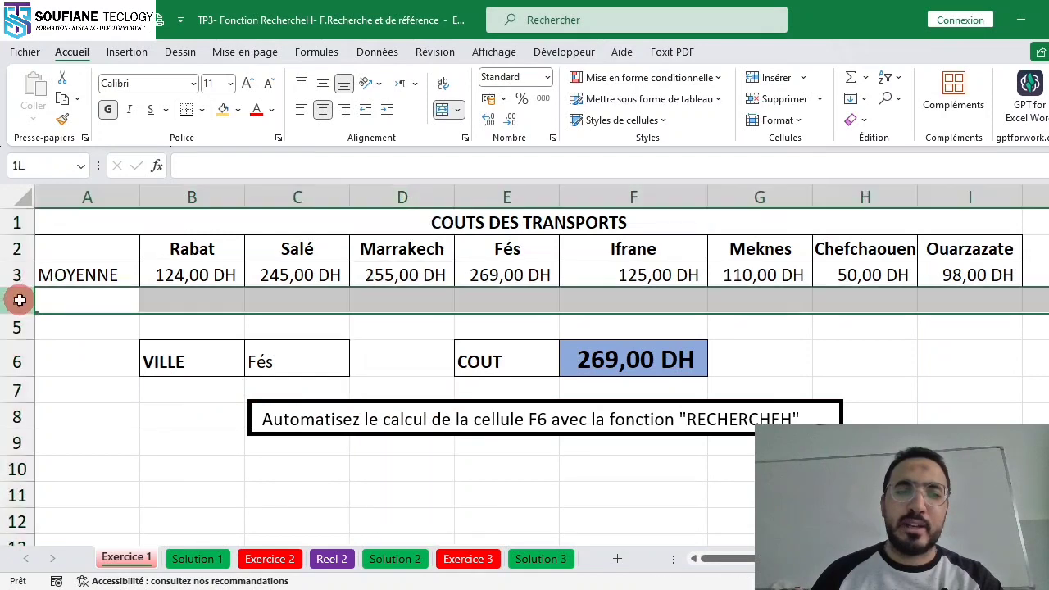
click(14, 328)
click(15, 361)
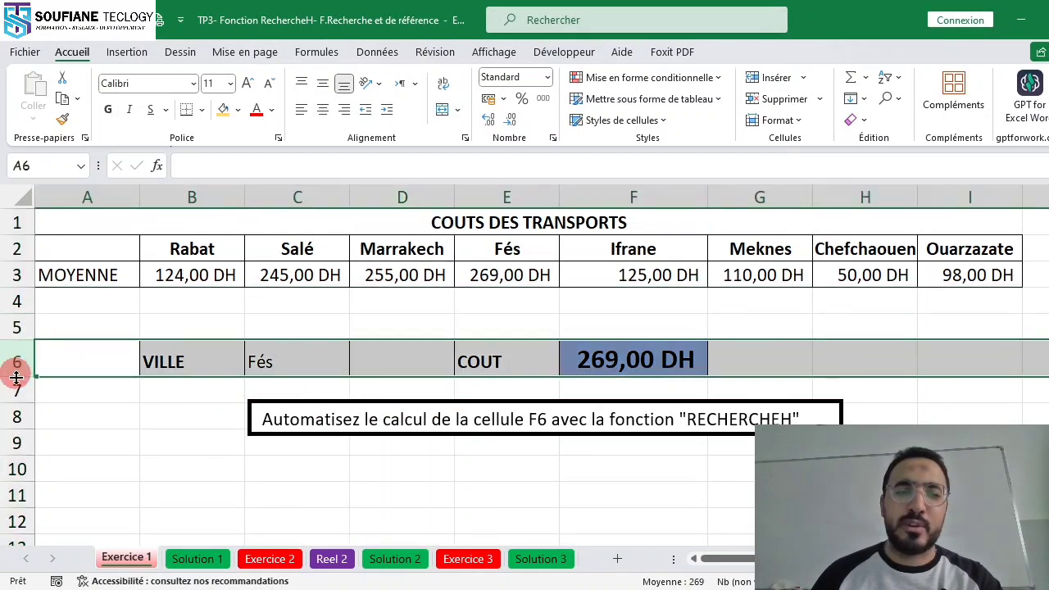
click(7, 418)
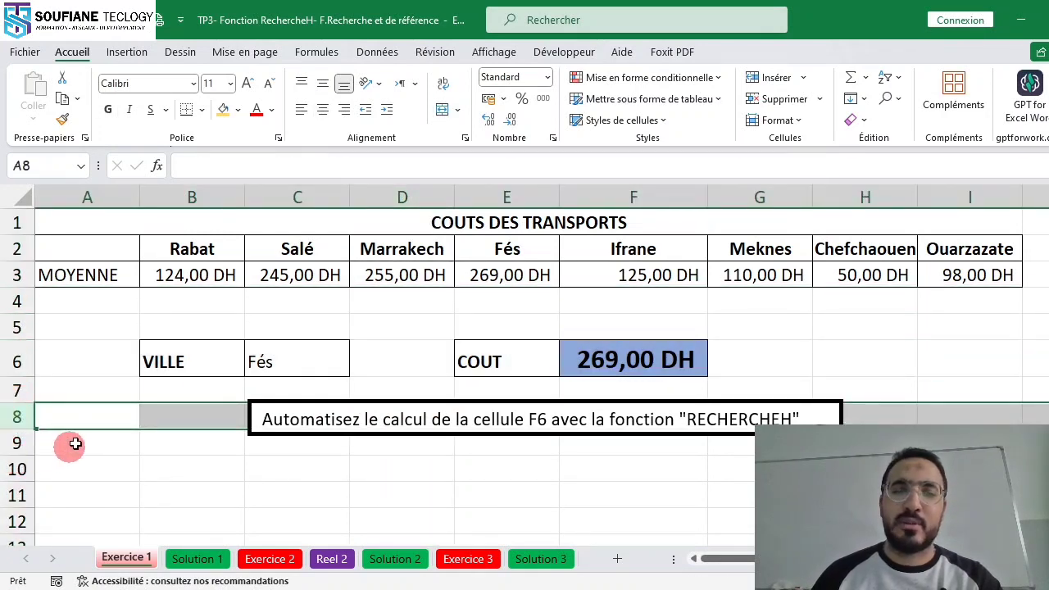
click(28, 324)
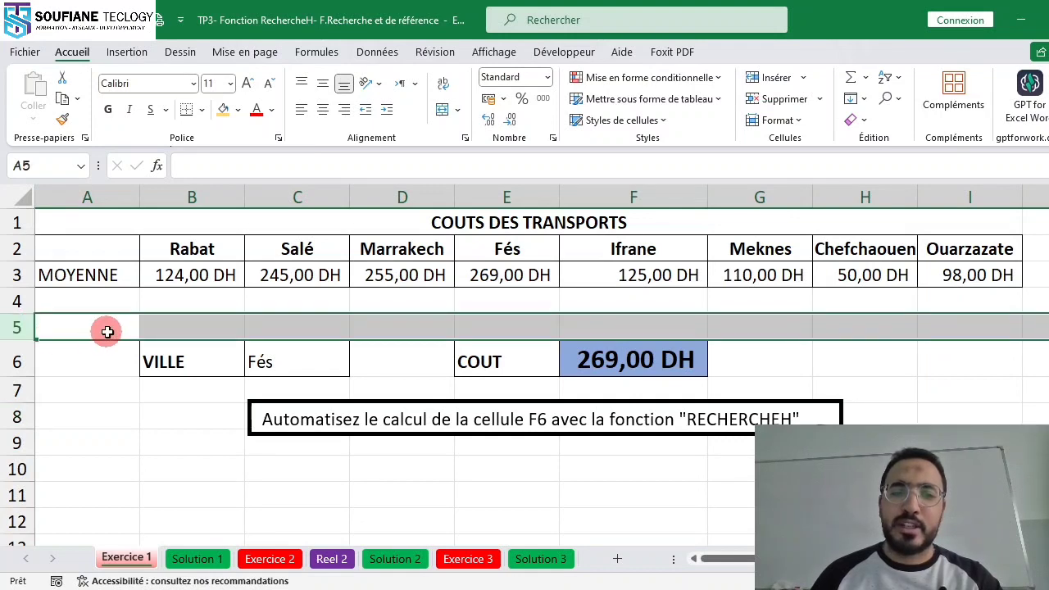
click(193, 198)
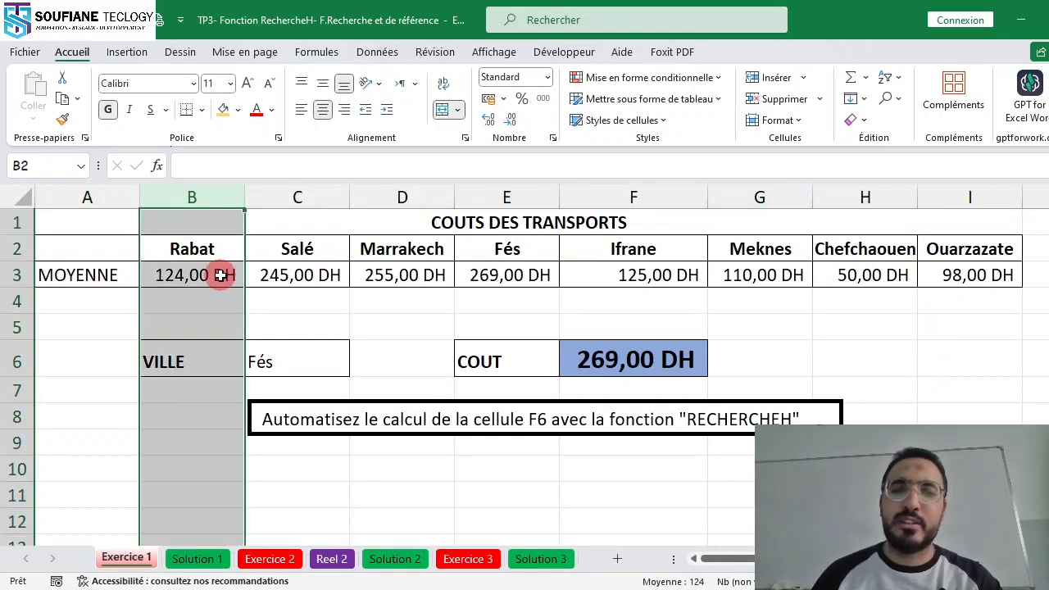
click(404, 321)
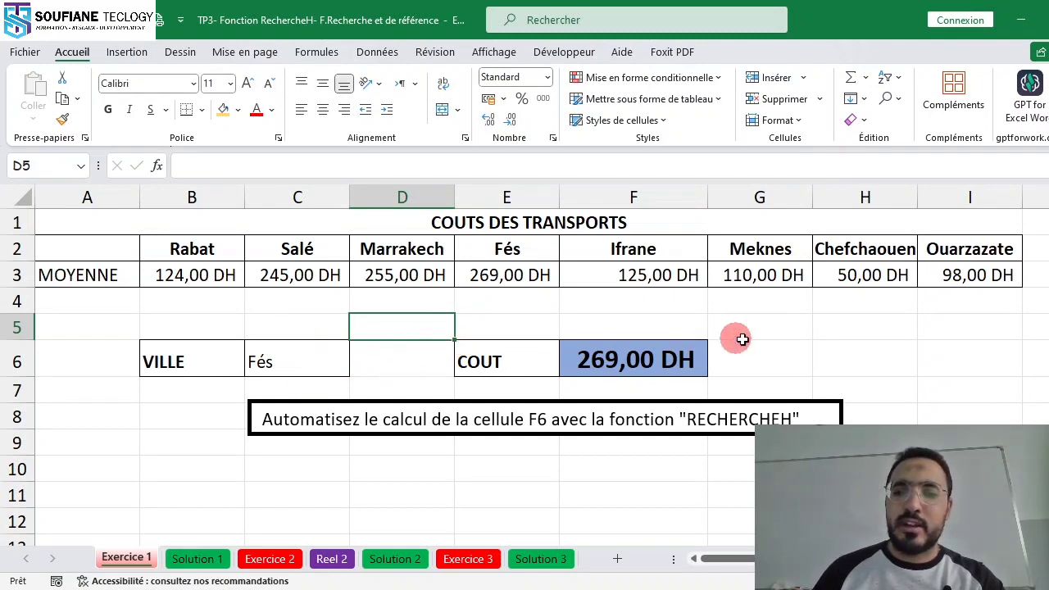
click(823, 352)
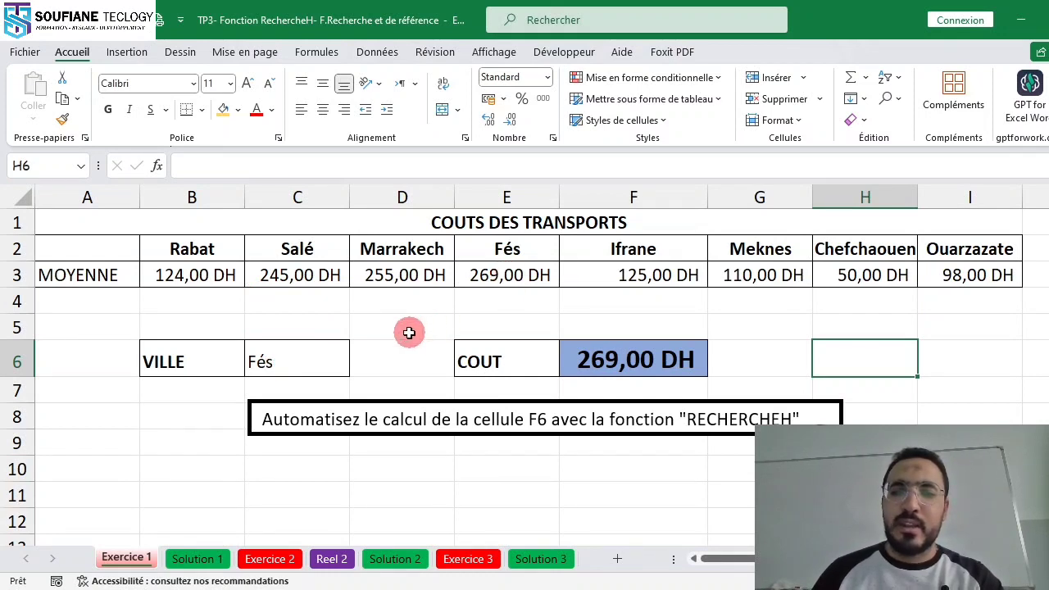
- Enter Salé as the VILLE value in cell C6 to test the cost lookup
click(306, 363)
text(Salé)
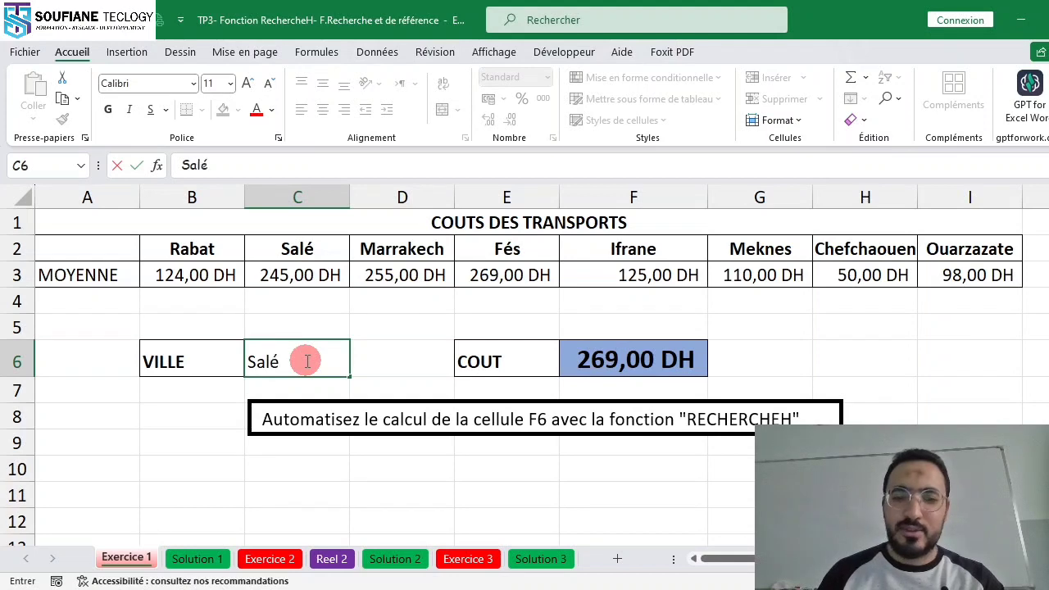
key(Return)
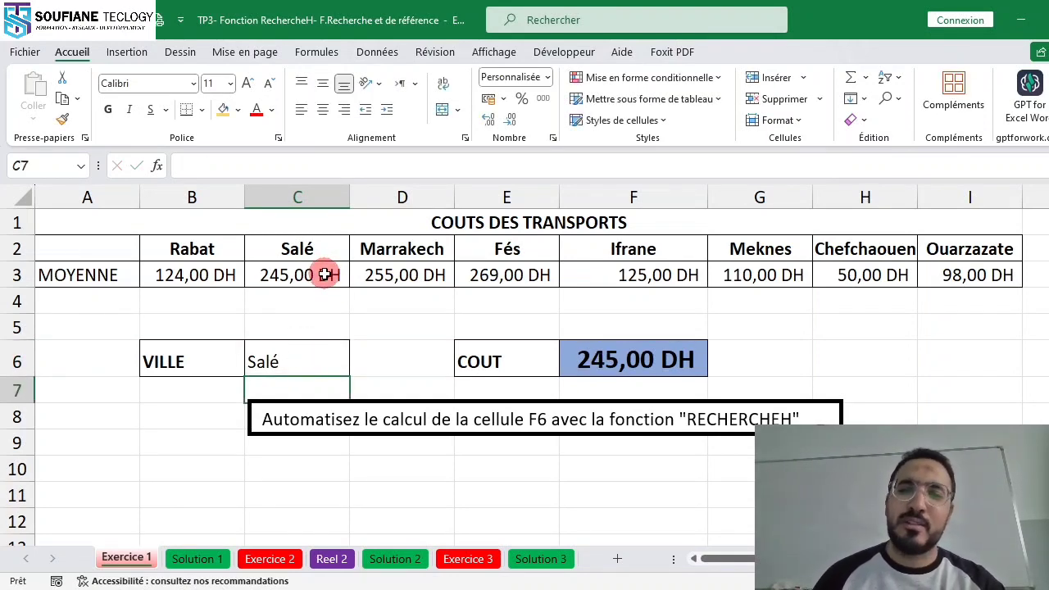
click(761, 325)
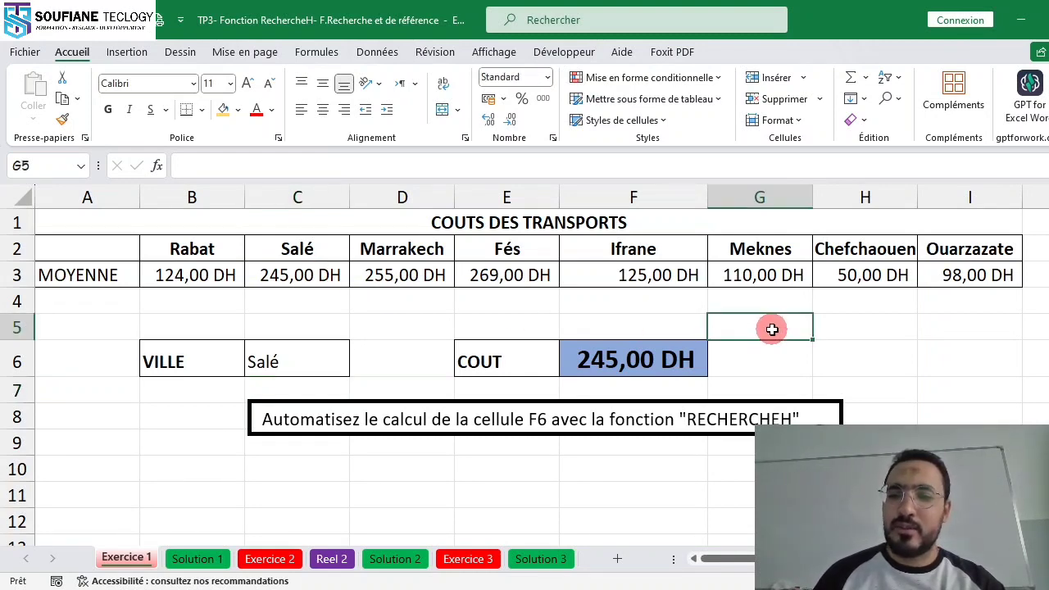
- Empty the VILLE cell C6 to test the cost lookup without a city
click(298, 364)
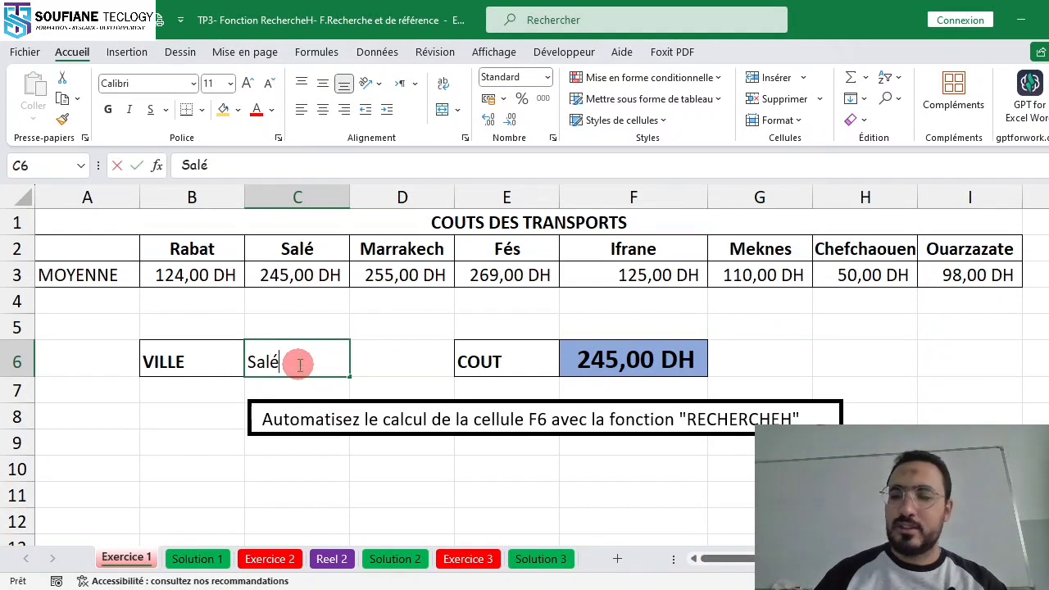
key(BackSpace)
key(BackSpace)
key(BackSpace)
key(BackSpace)
click(429, 353)
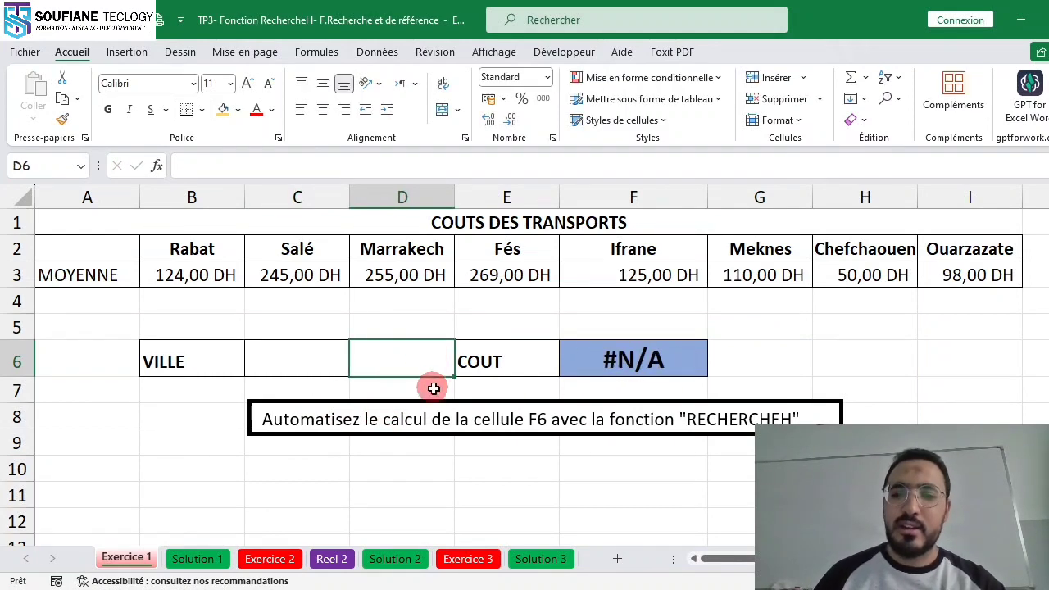
click(785, 332)
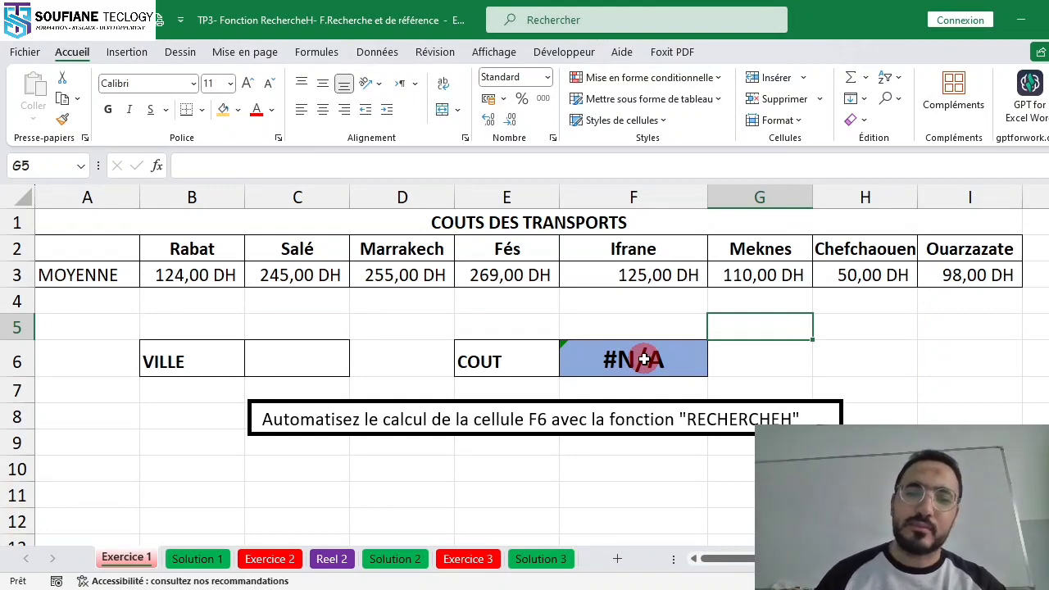
- Enter Rabat as the VILLE value in cell C6 to test the cost lookup again
click(301, 358)
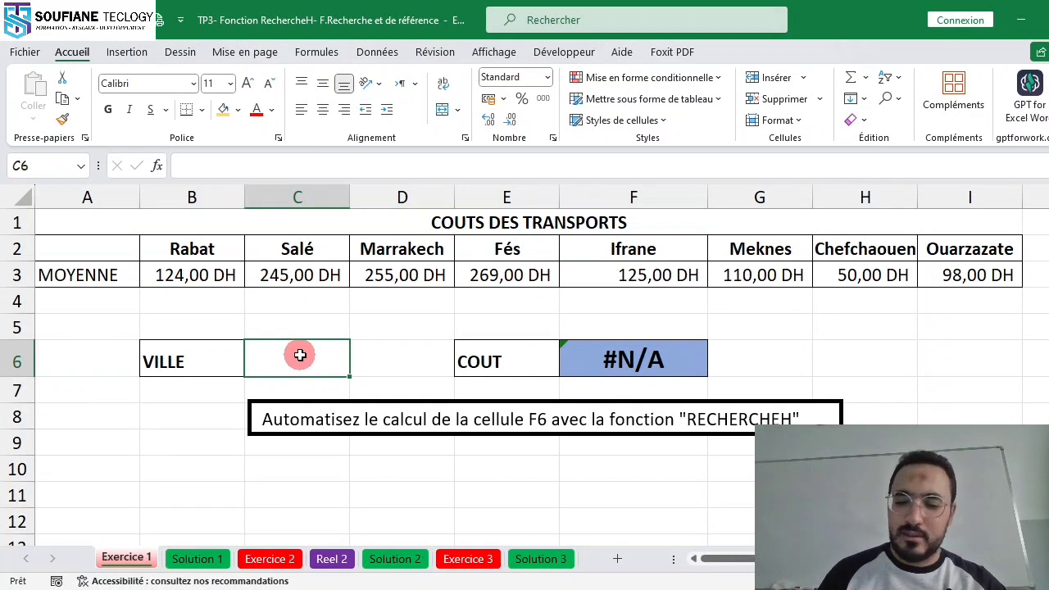
text(Ra)
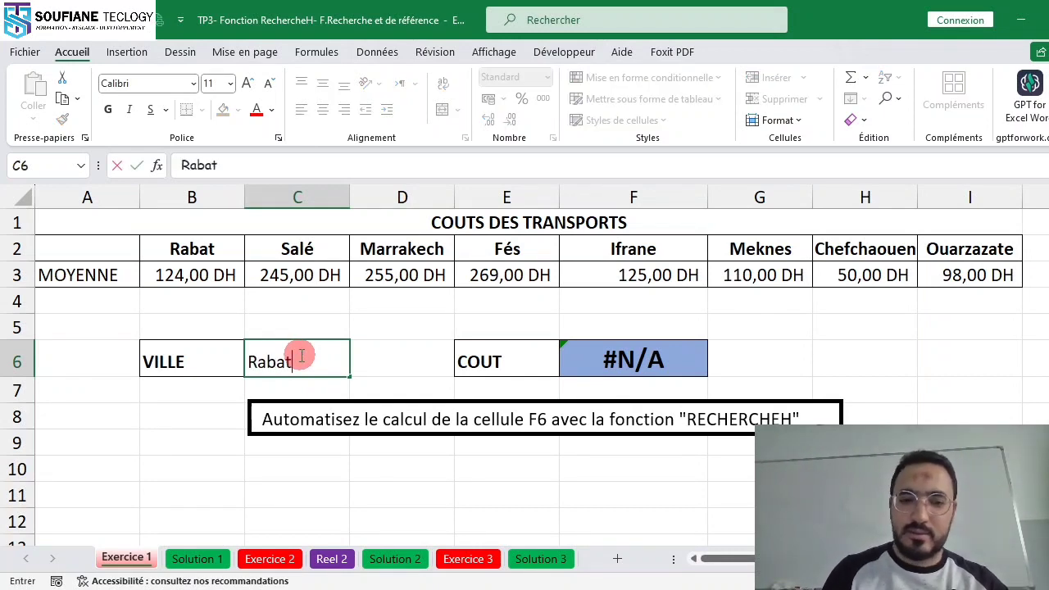
text(bat)
key(Return)
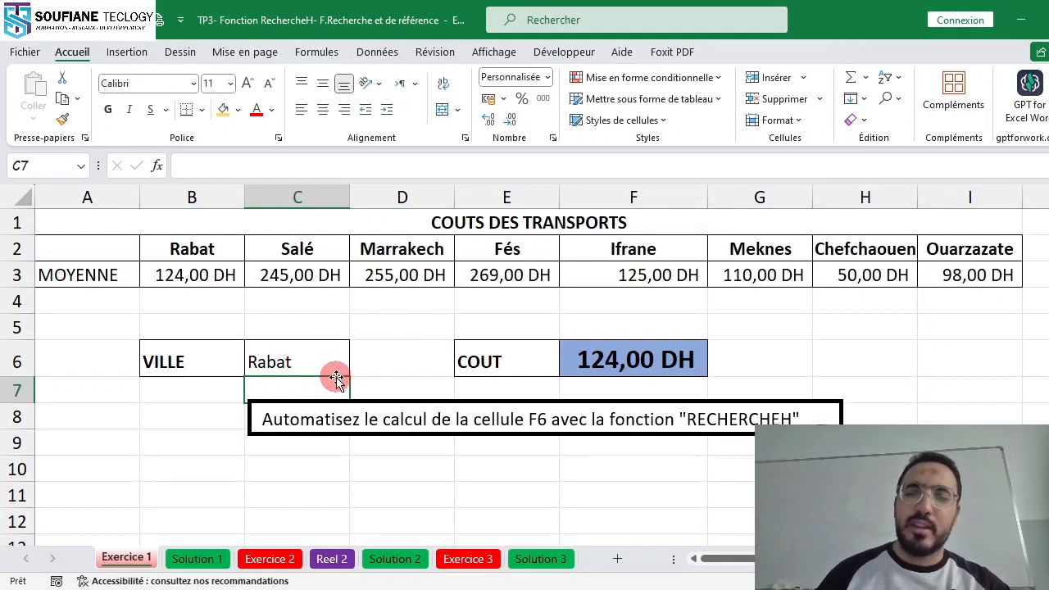
- Clear the COUT formula in cell F6 and the city in cell C6
click(639, 357)
key(Delete)
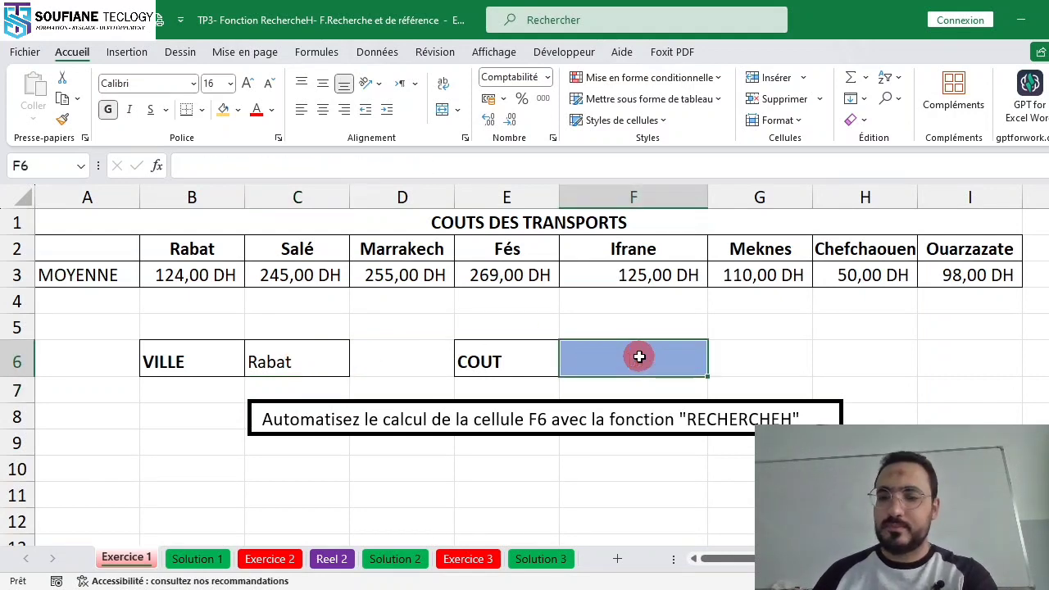
click(317, 363)
key(Delete)
click(757, 337)
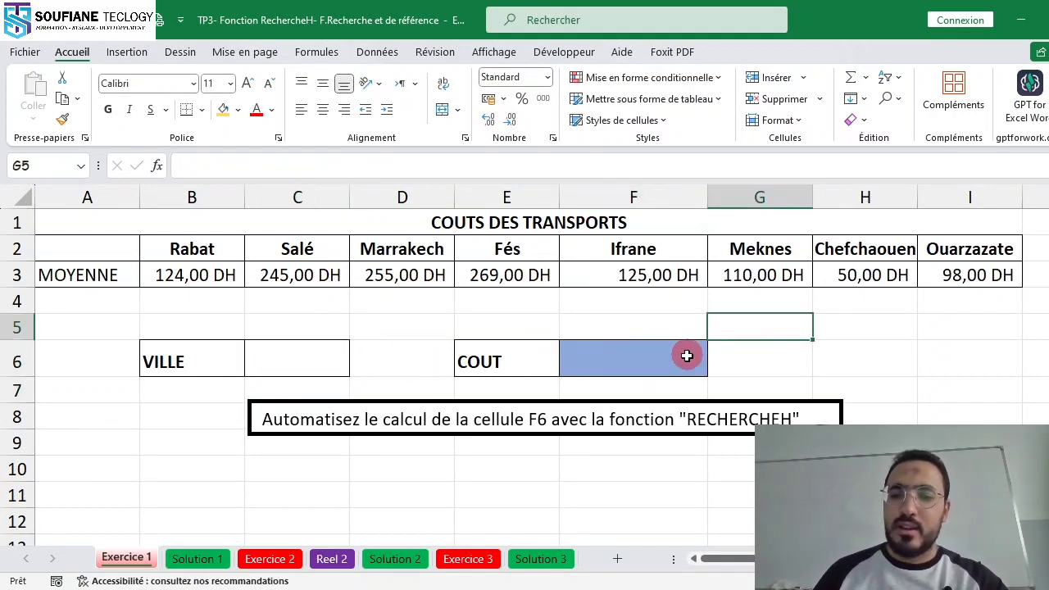
click(686, 356)
text(=)
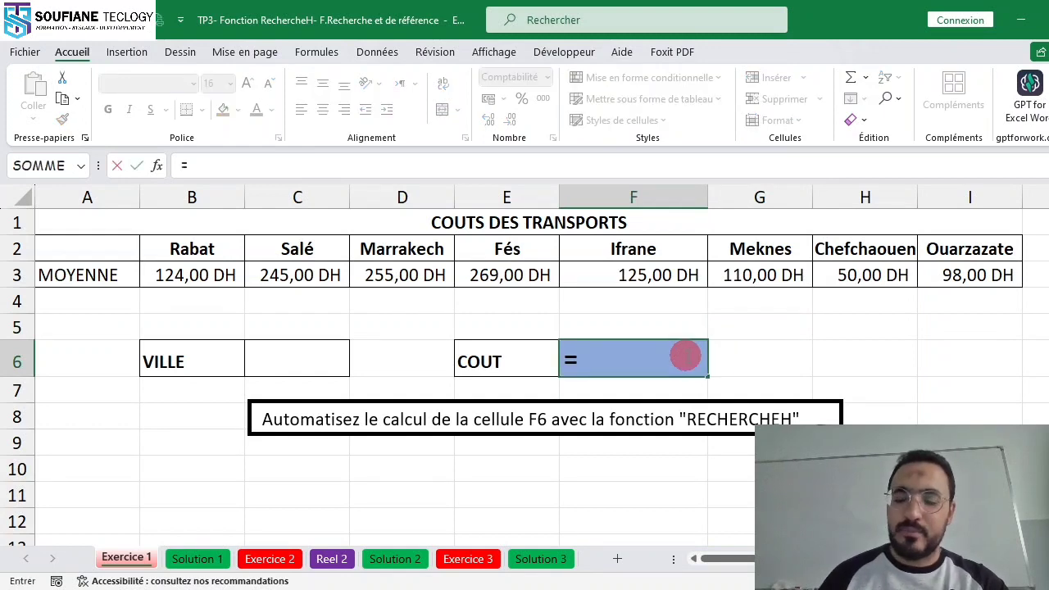
text(re)
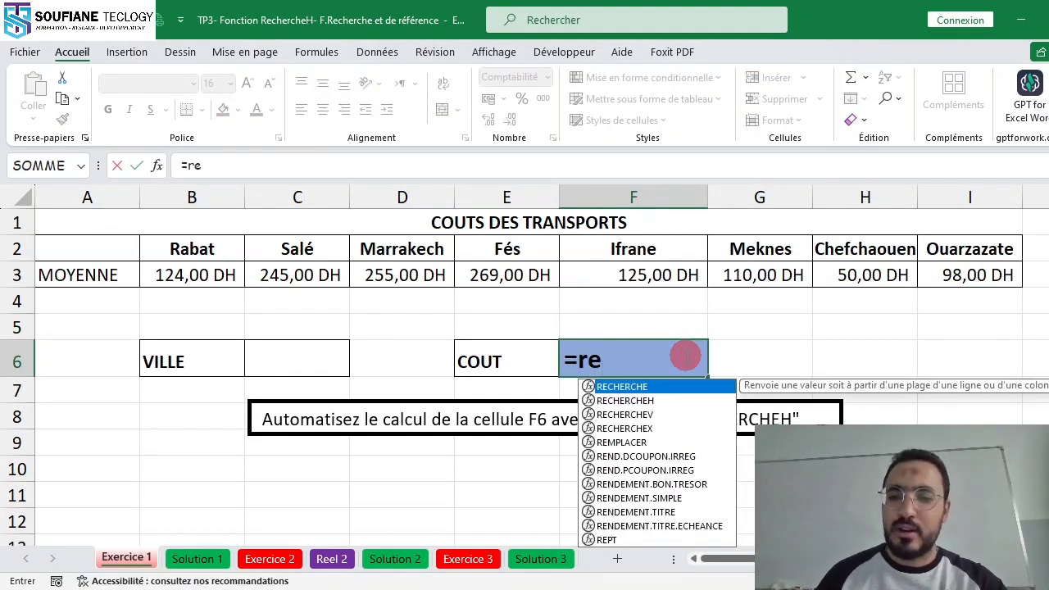
click(655, 401)
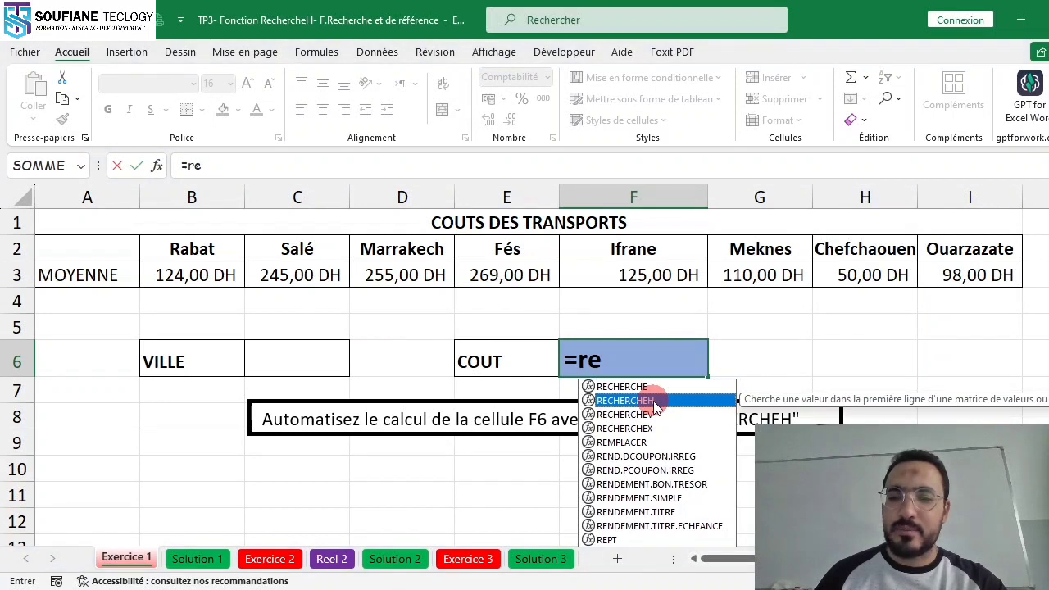
double_click(653, 401)
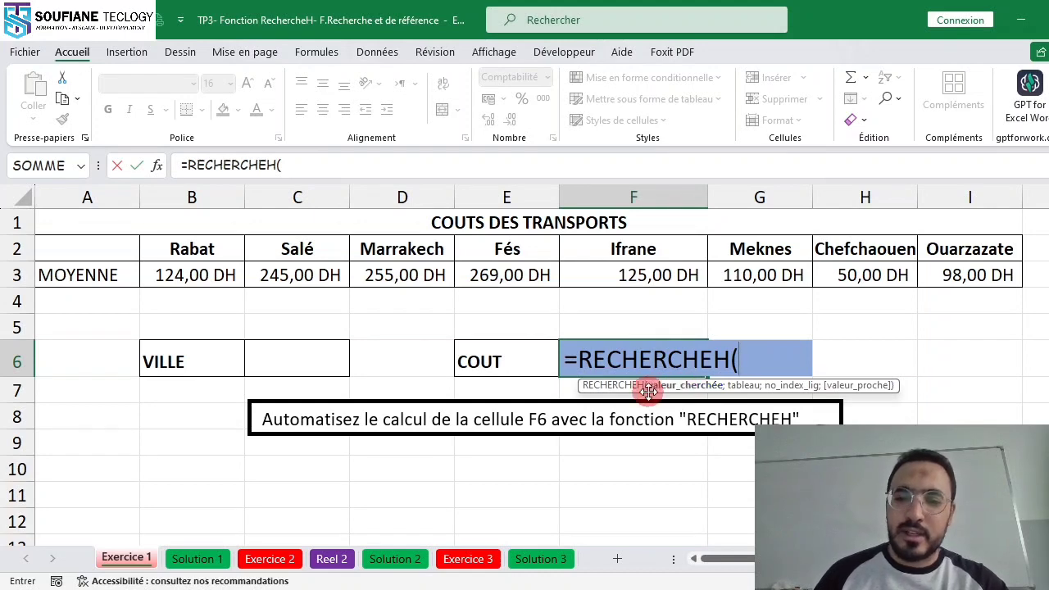
click(292, 360)
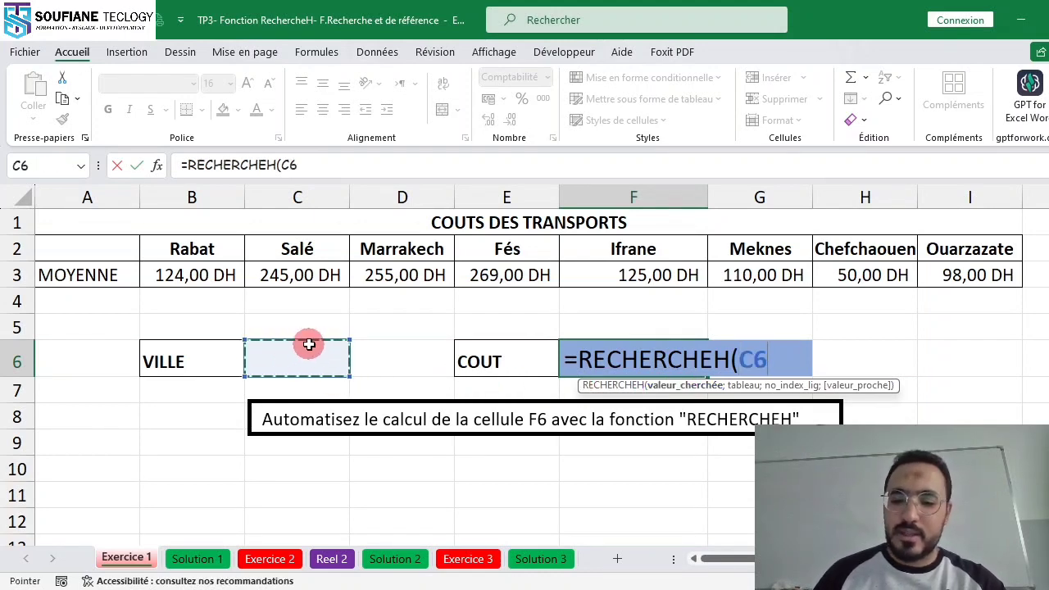
text(;)
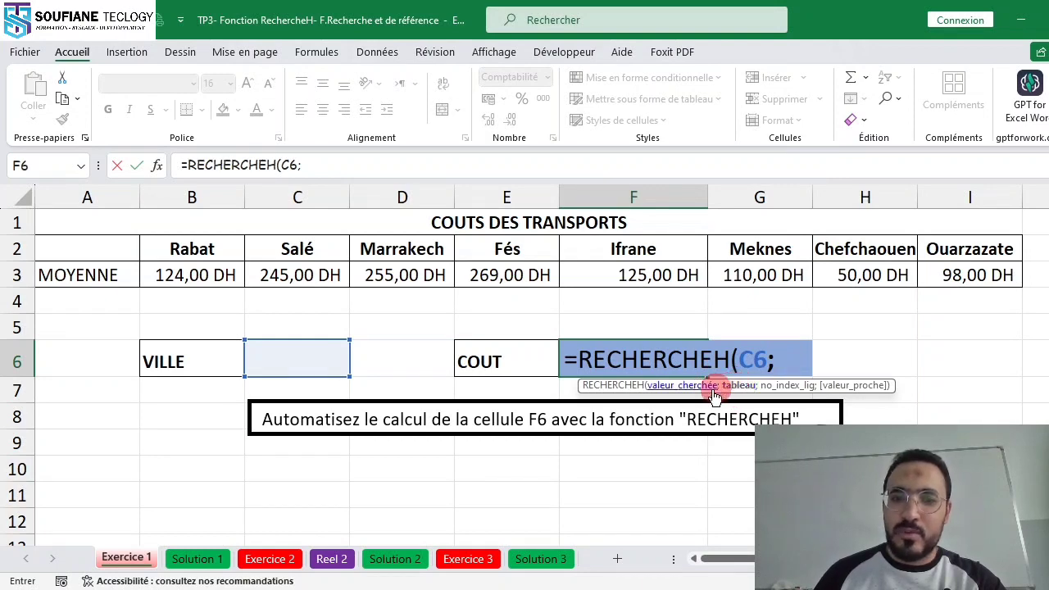
drag(210, 253, 958, 274)
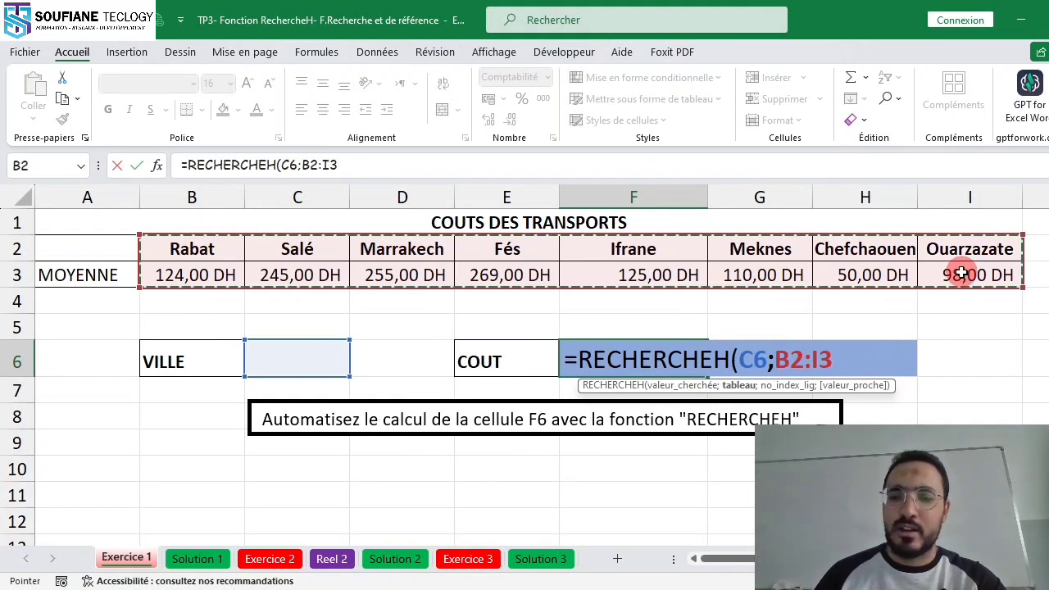
text(;)
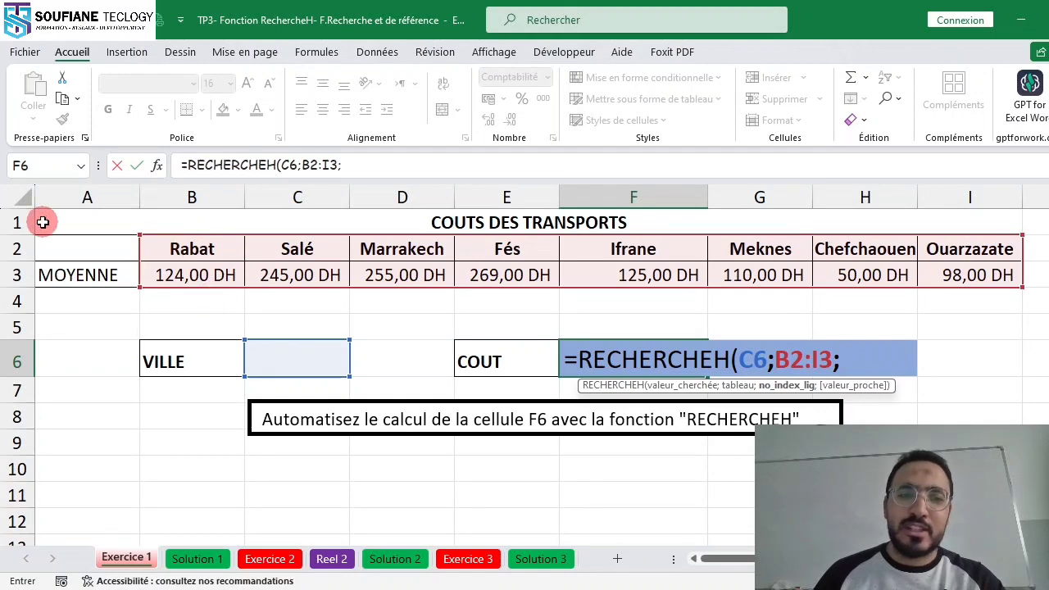
click(21, 191)
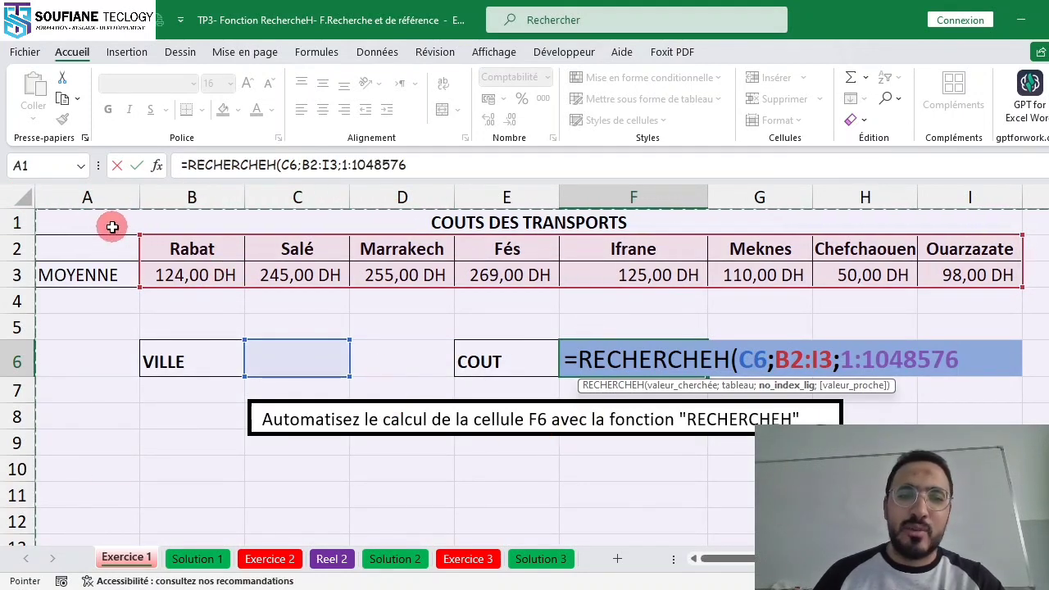
key(Escape)
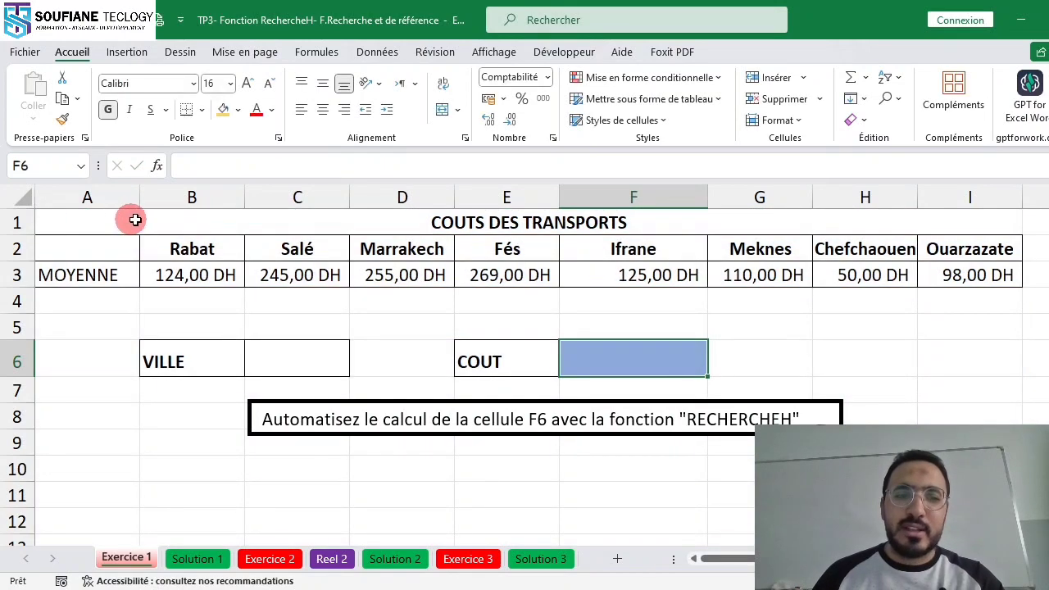
double_click(618, 354)
drag(200, 246, 951, 271)
- Enter the formula =RECHERCHEH(C6;B2:I3;2;FAUX) in the COUT cell F6
double_click(645, 361)
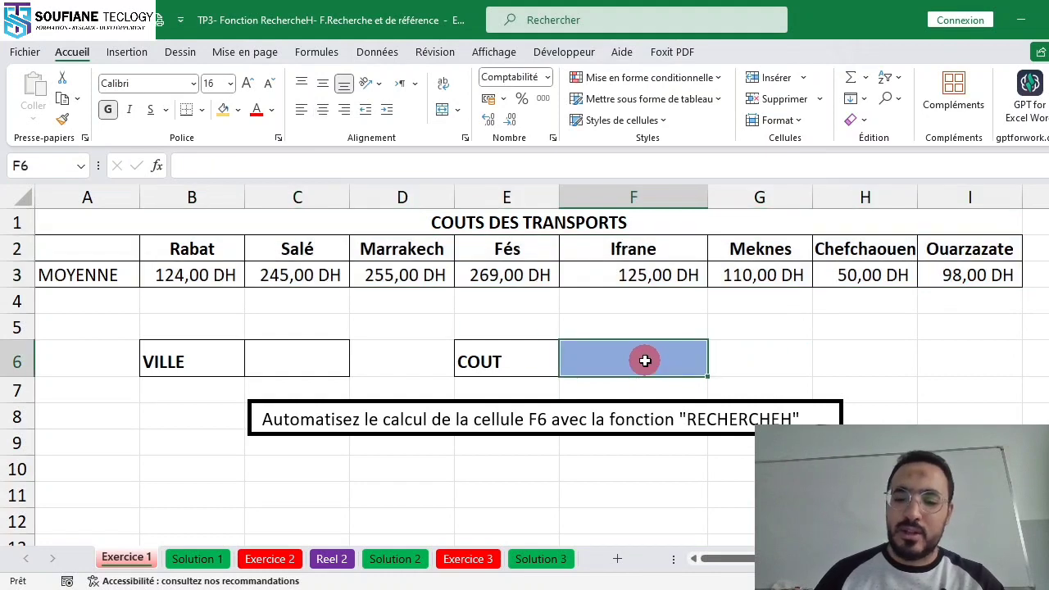
text(=re)
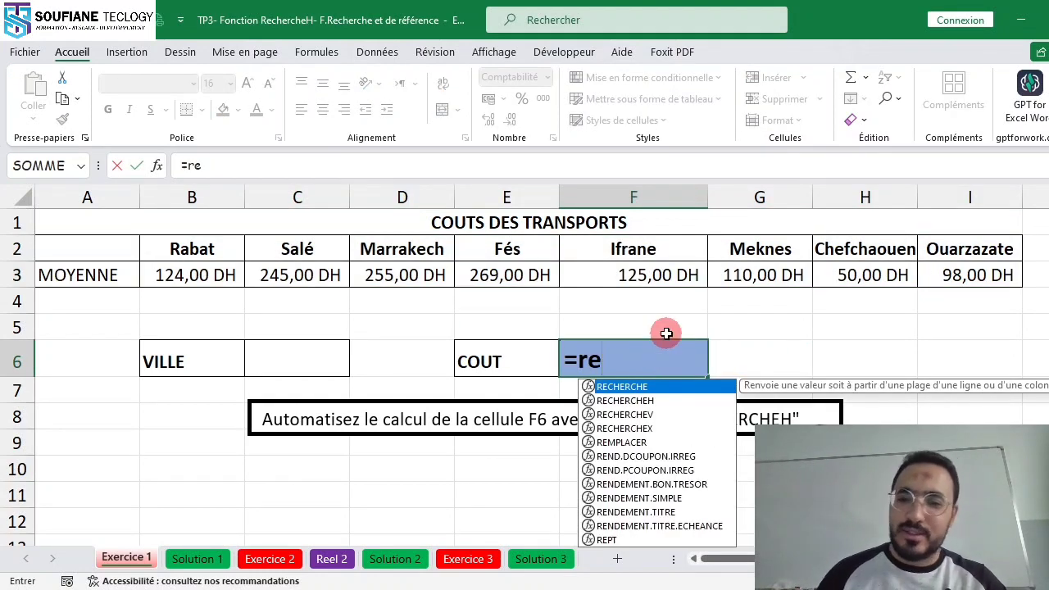
double_click(652, 401)
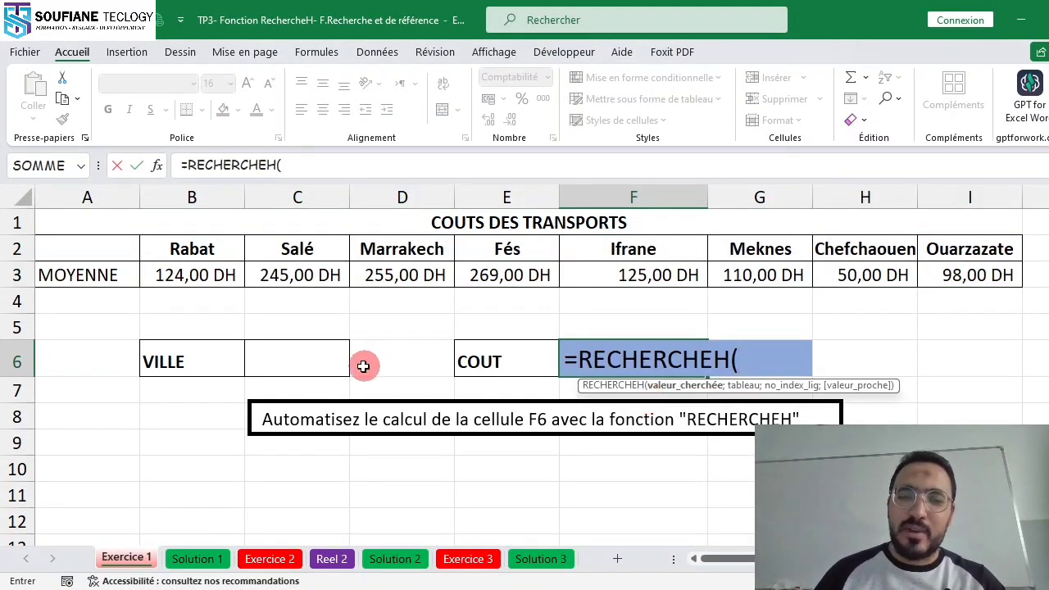
click(302, 361)
text(;)
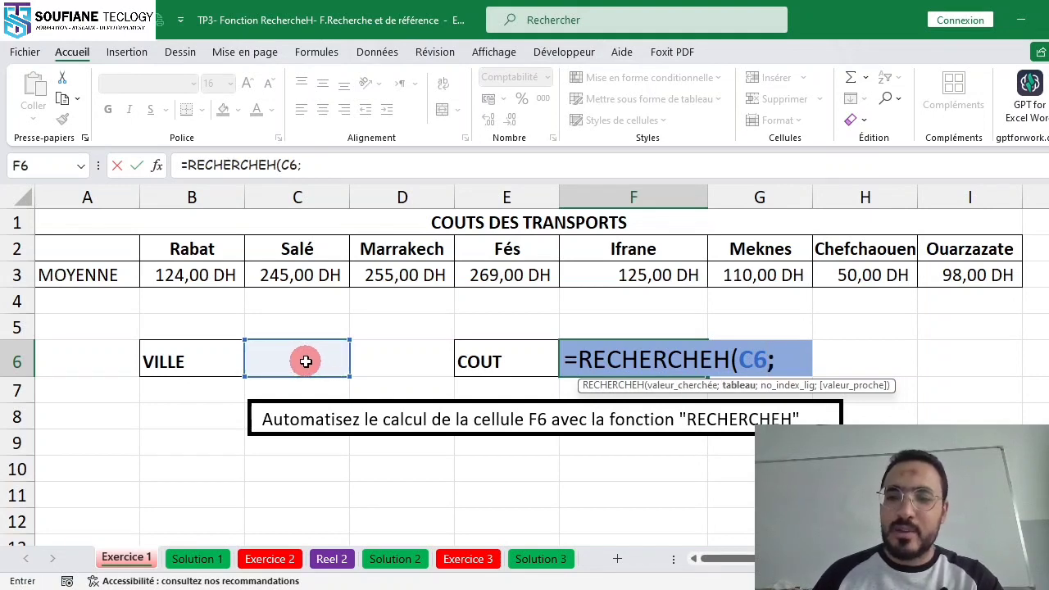
drag(211, 246, 943, 279)
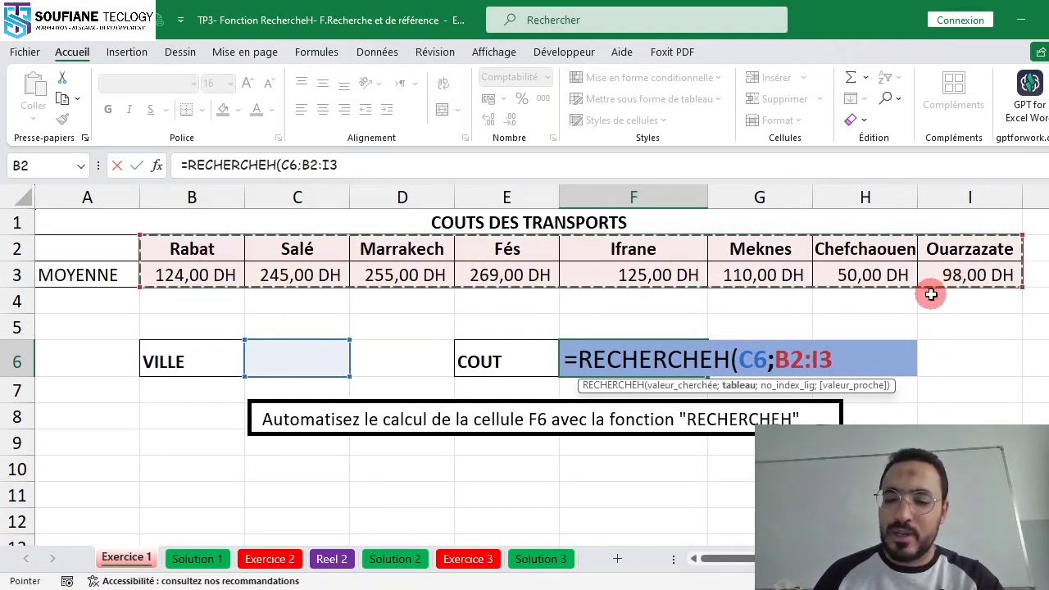
text(;)
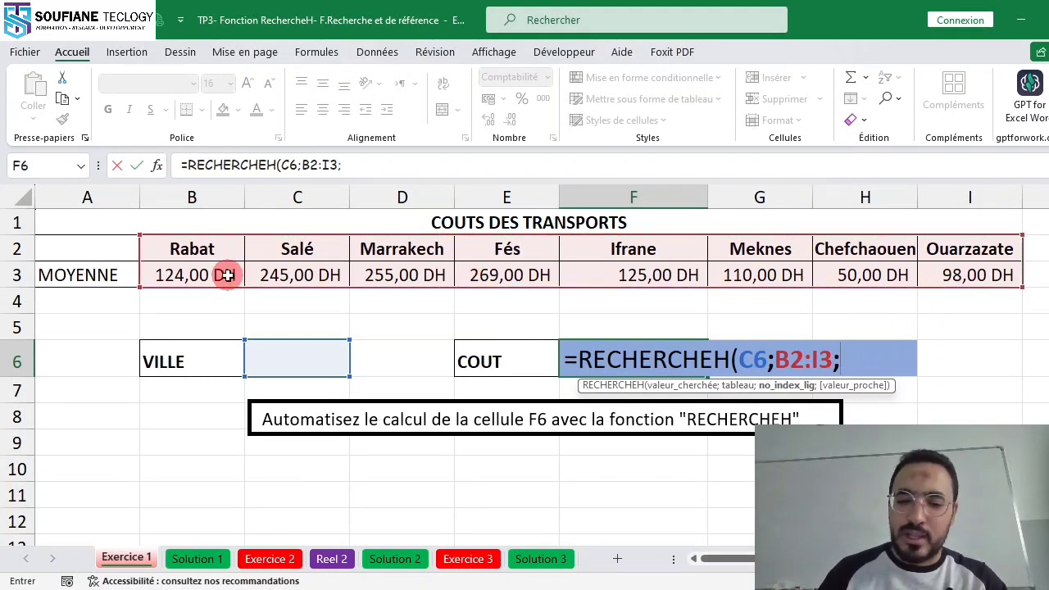
text(2;)
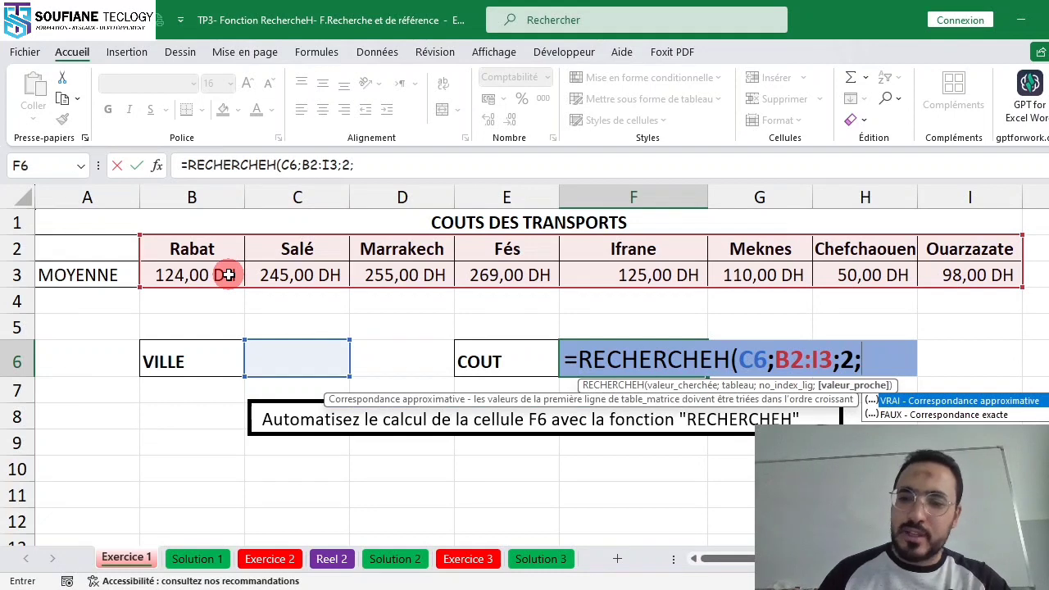
double_click(892, 416)
text())
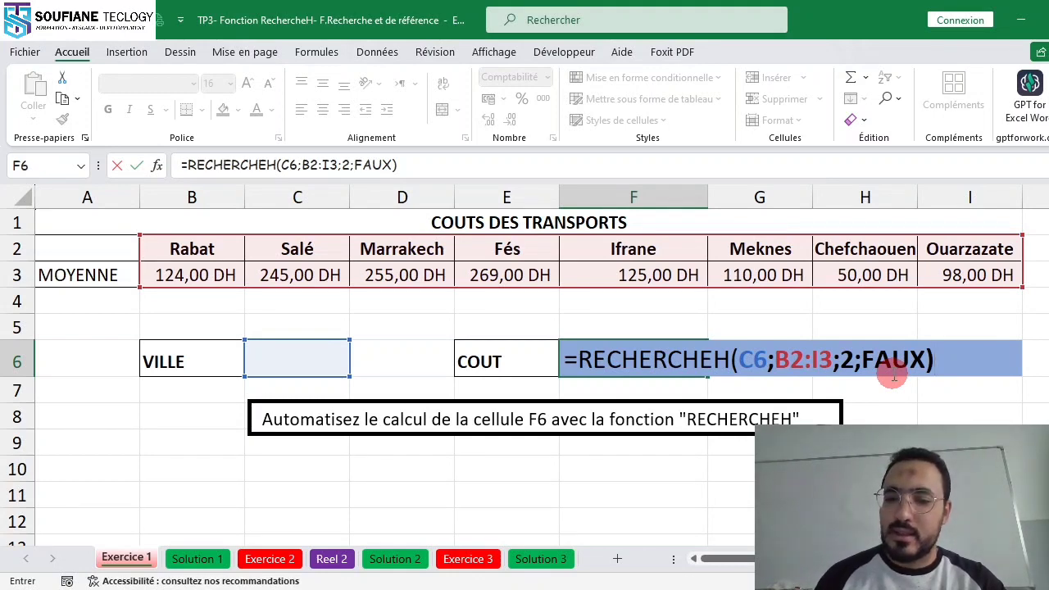
key(Return)
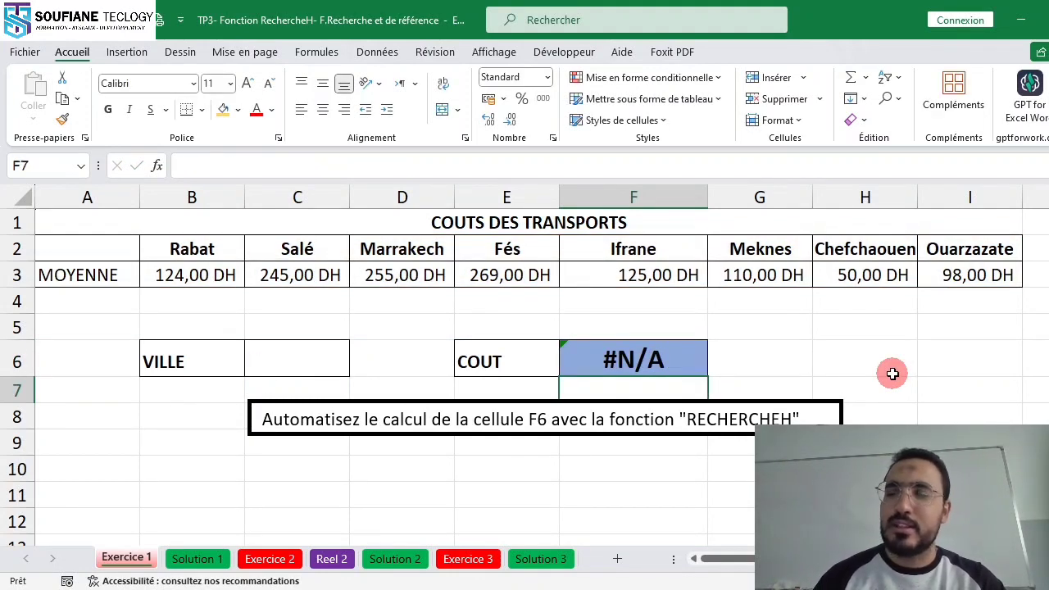
- Test the COUT formula with Salé as the VILLE value in cell C6, and clear that cell again
click(604, 363)
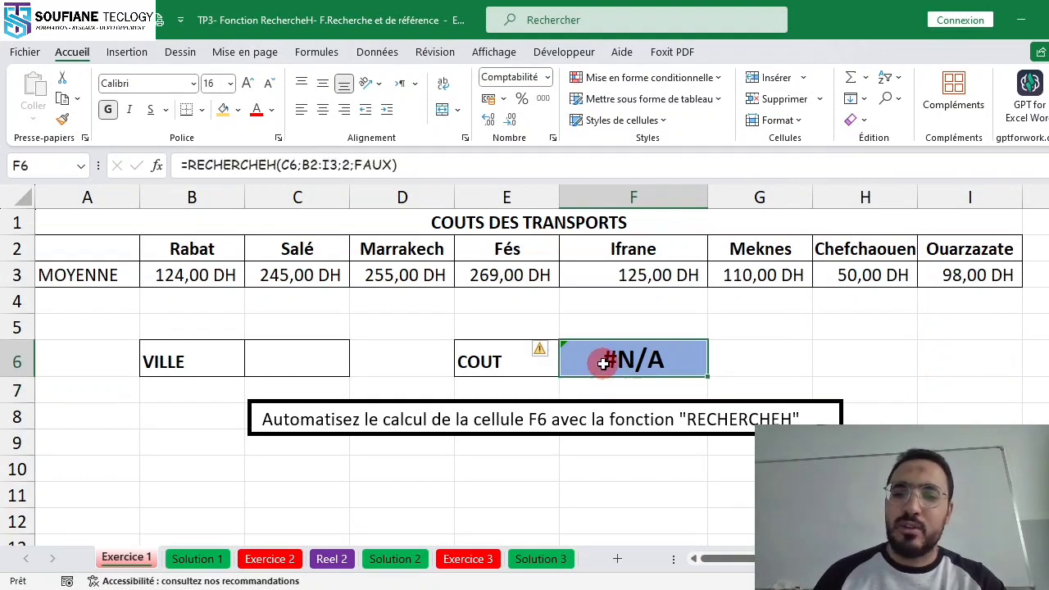
click(321, 361)
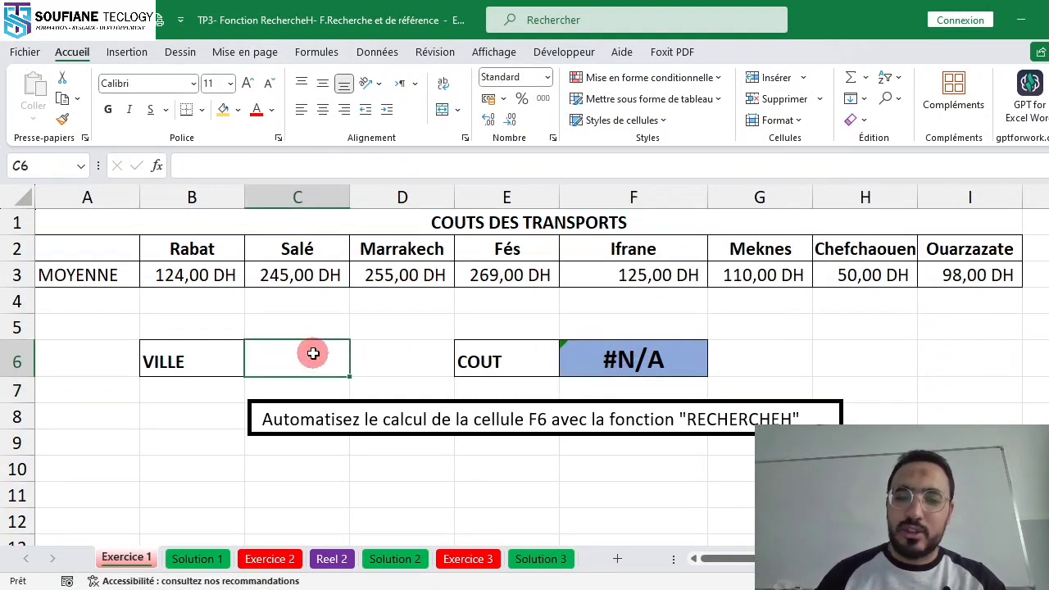
text(Salé)
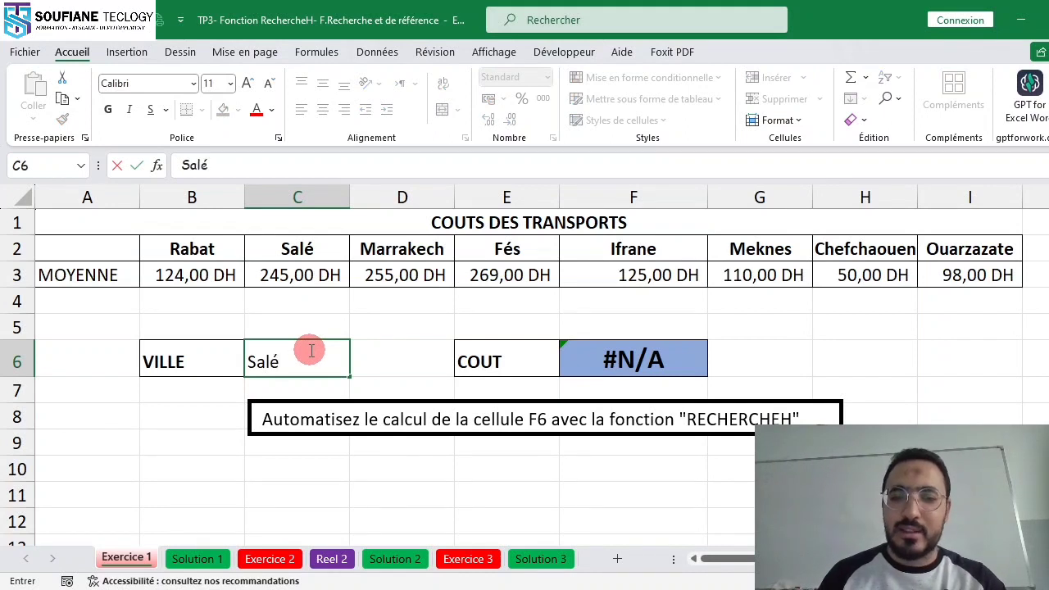
key(Return)
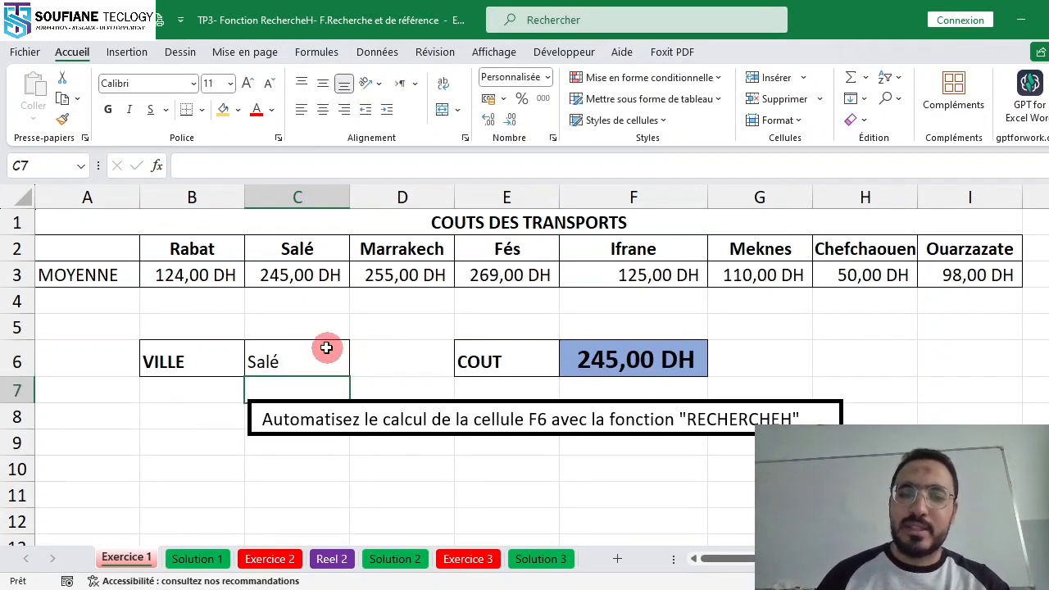
click(322, 349)
key(Delete)
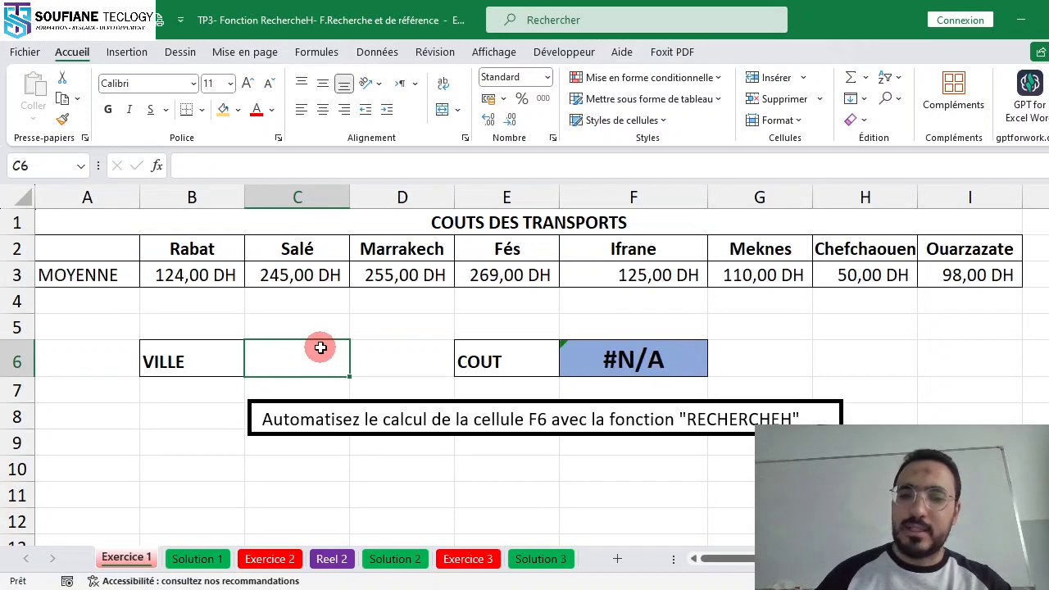
- Wrap the RECHERCHEH formula in cell F6 in SIERREUR with "Taper ville" as the value returned on error
double_click(630, 363)
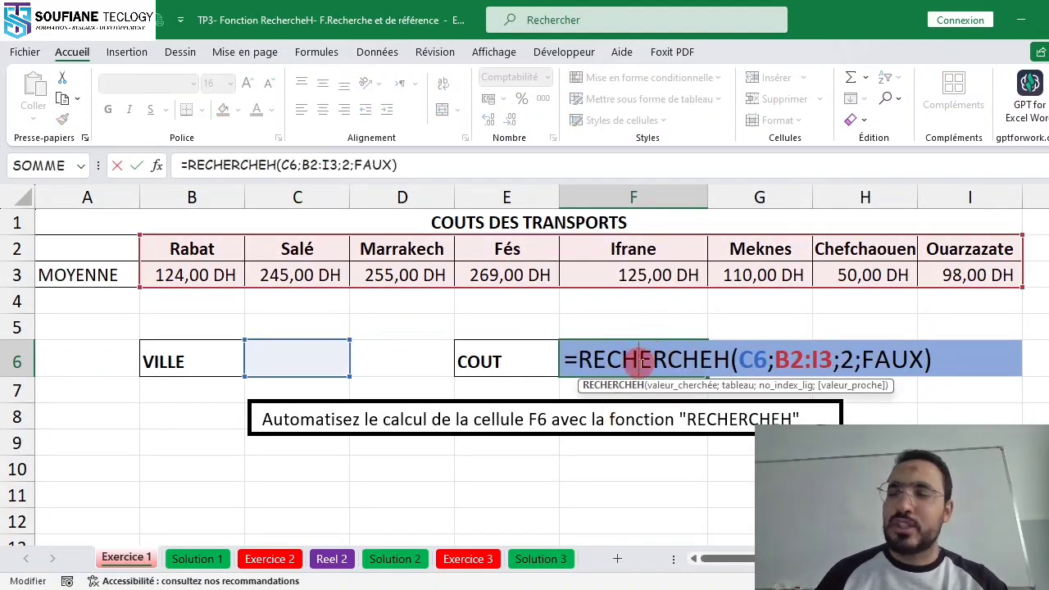
click(573, 359)
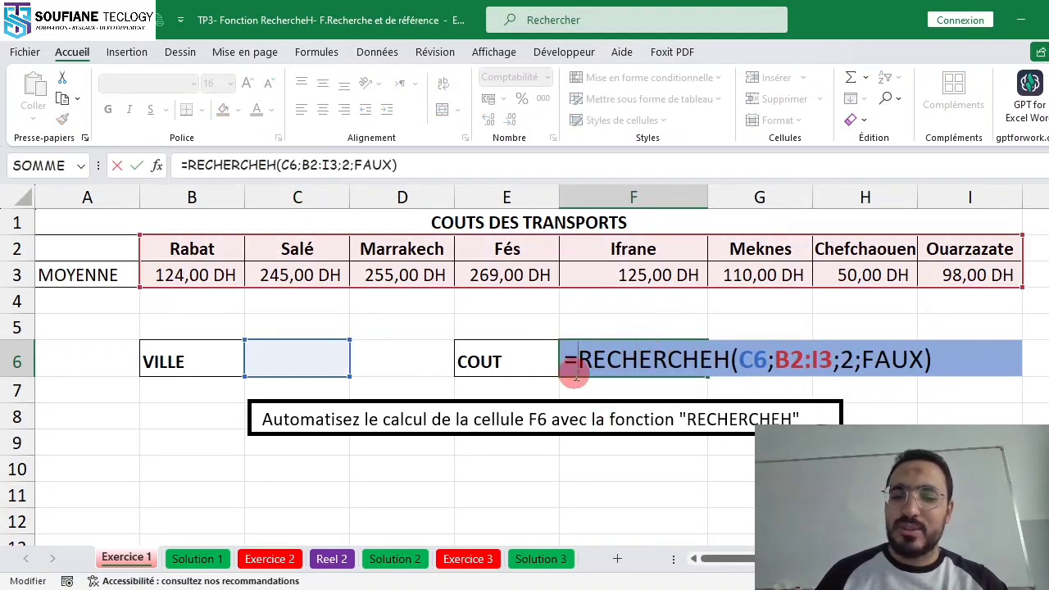
text(si)
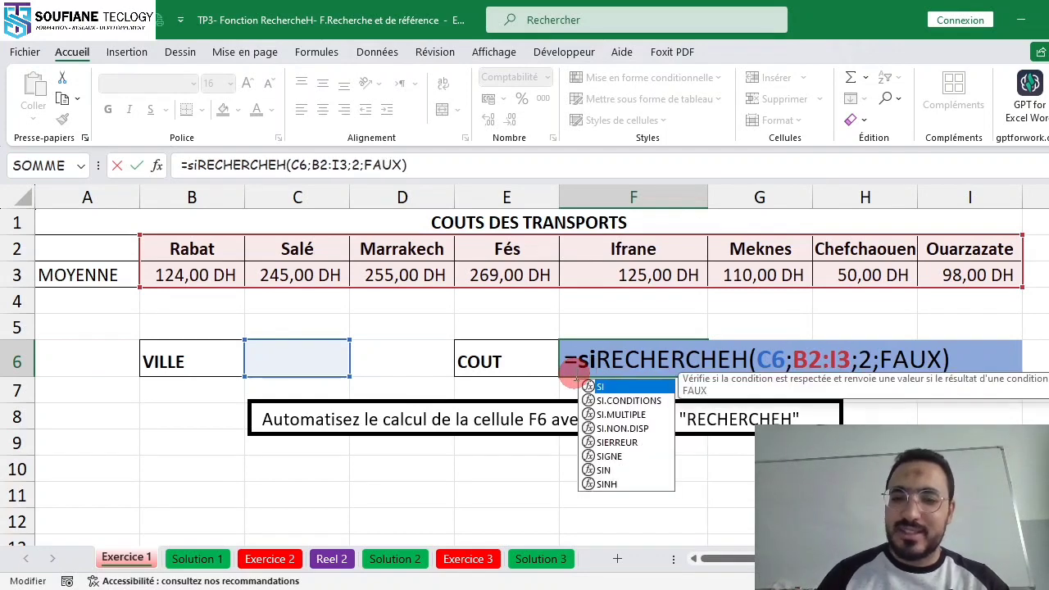
double_click(631, 440)
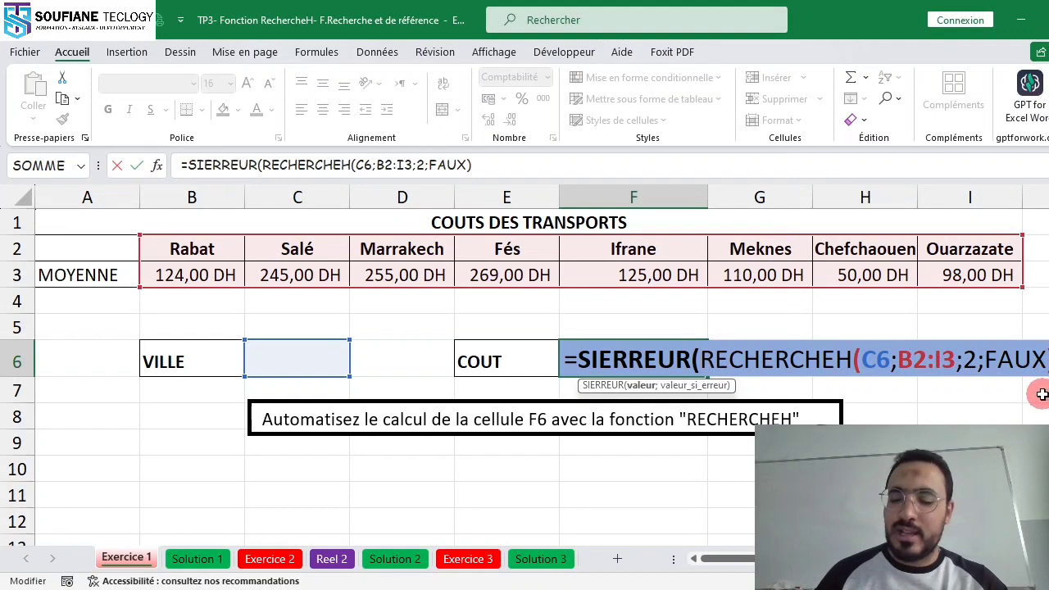
text(;)
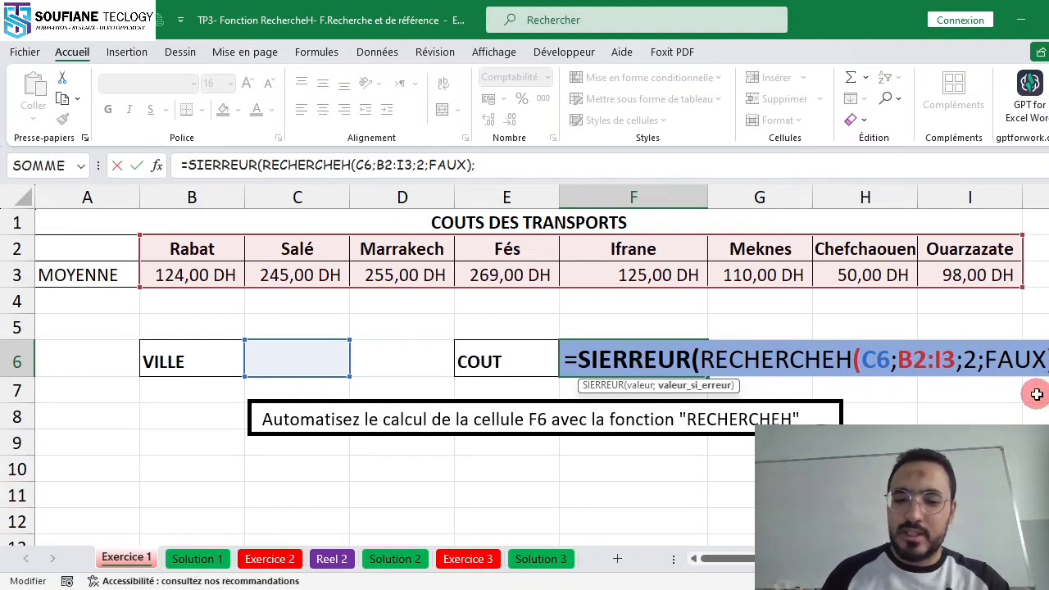
text("T)
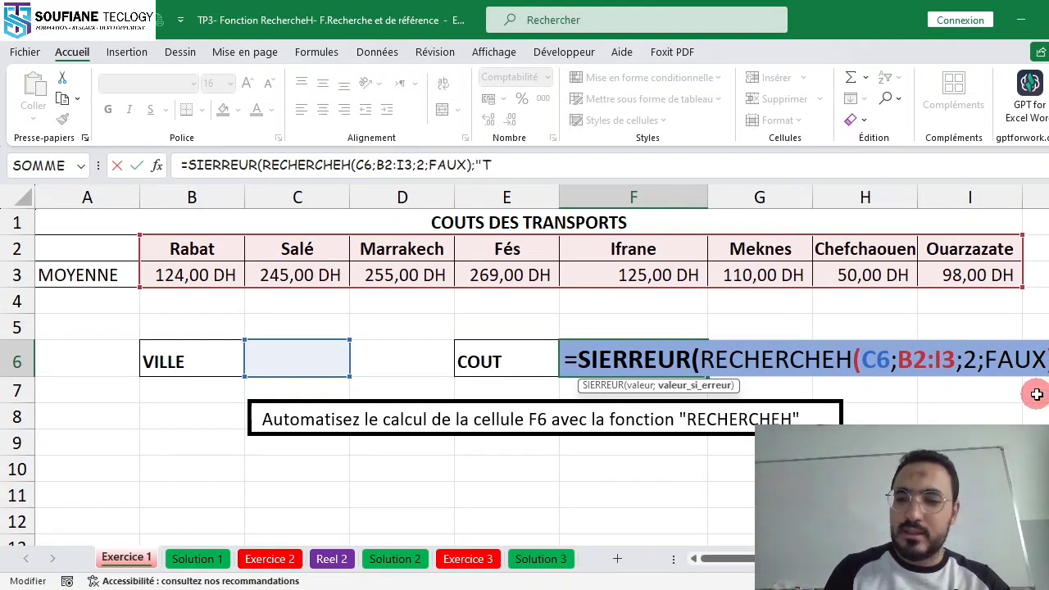
text(aper ville")
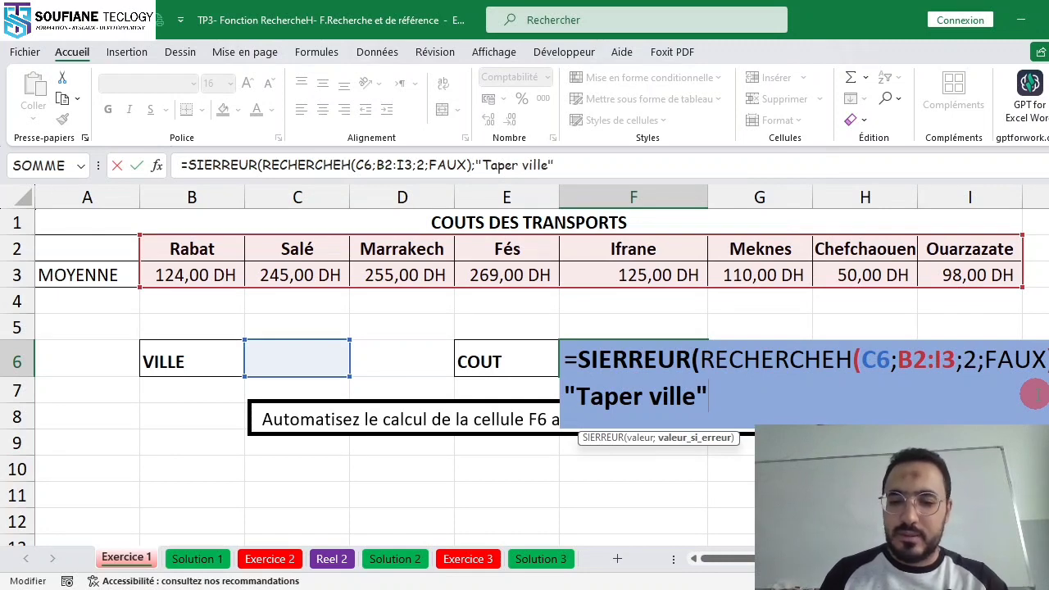
text())
key(Return)
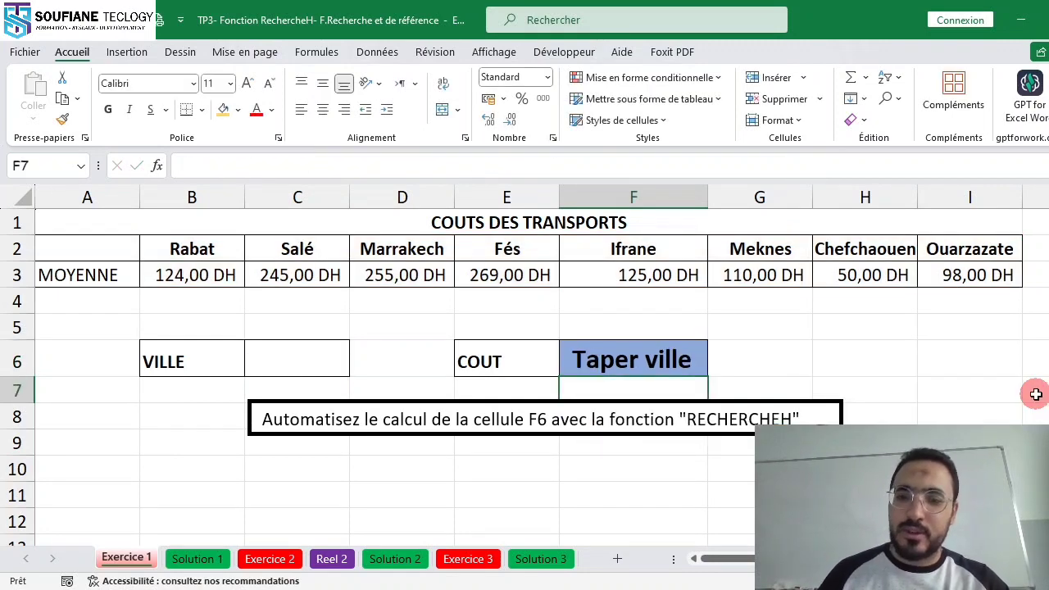
click(906, 365)
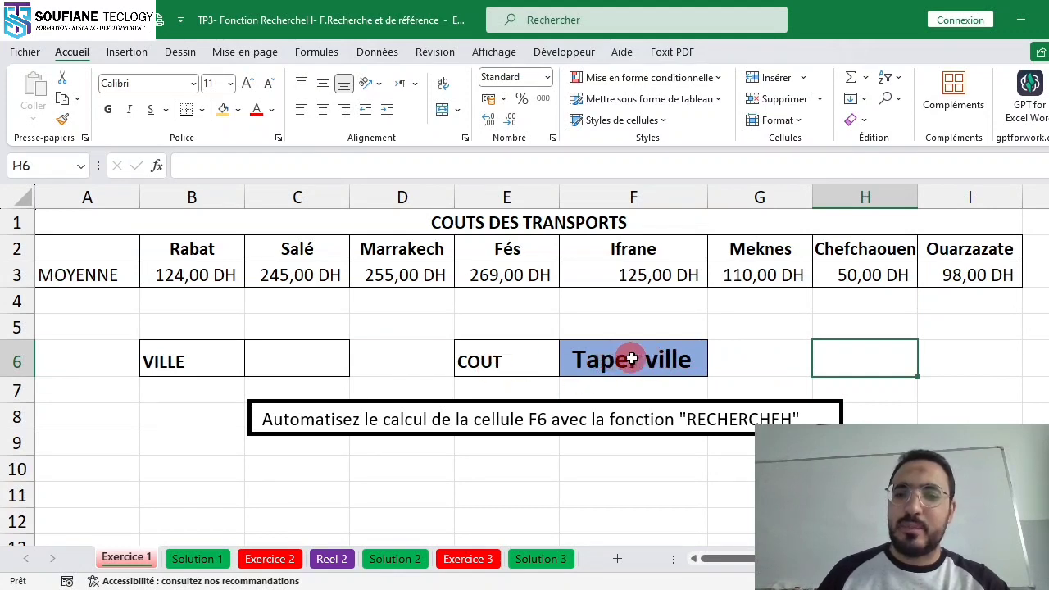
- Enter Fés as the VILLE value in cell C6 and review the SIERREUR formula in cell F6
click(313, 361)
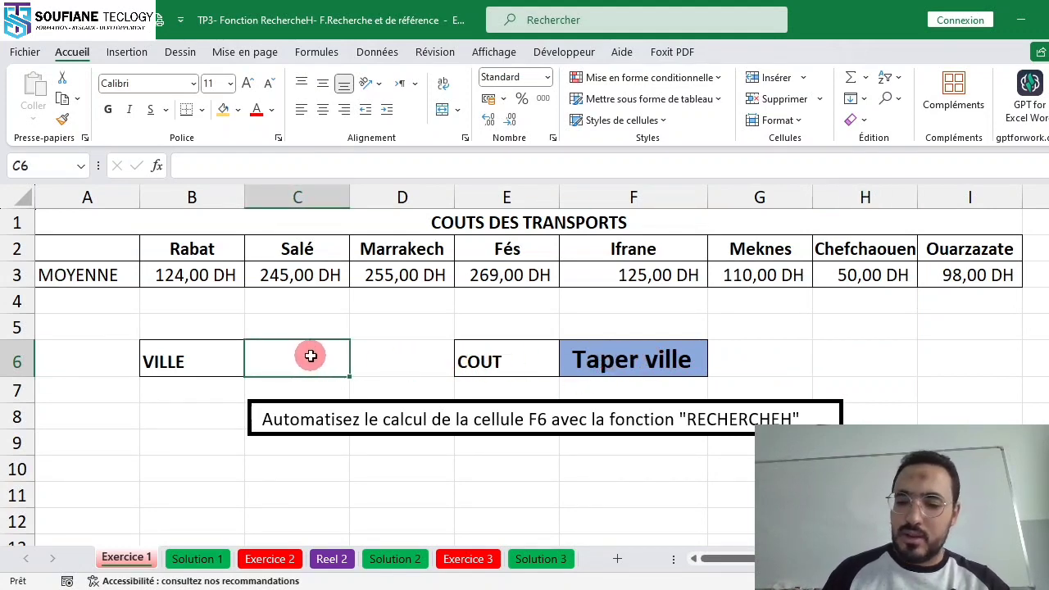
text(Fés)
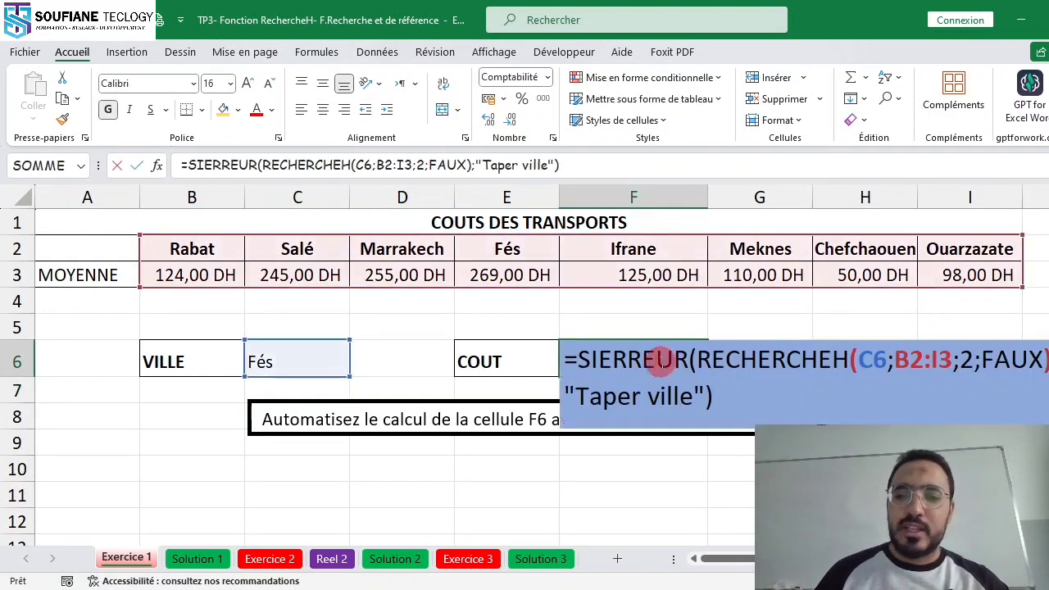
double_click(660, 361)
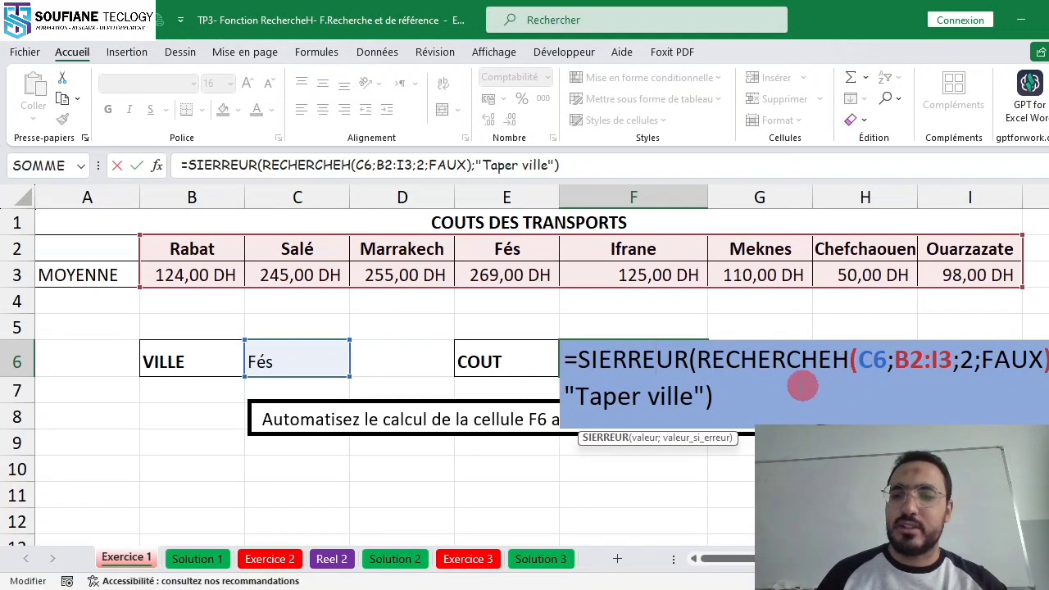
click(783, 394)
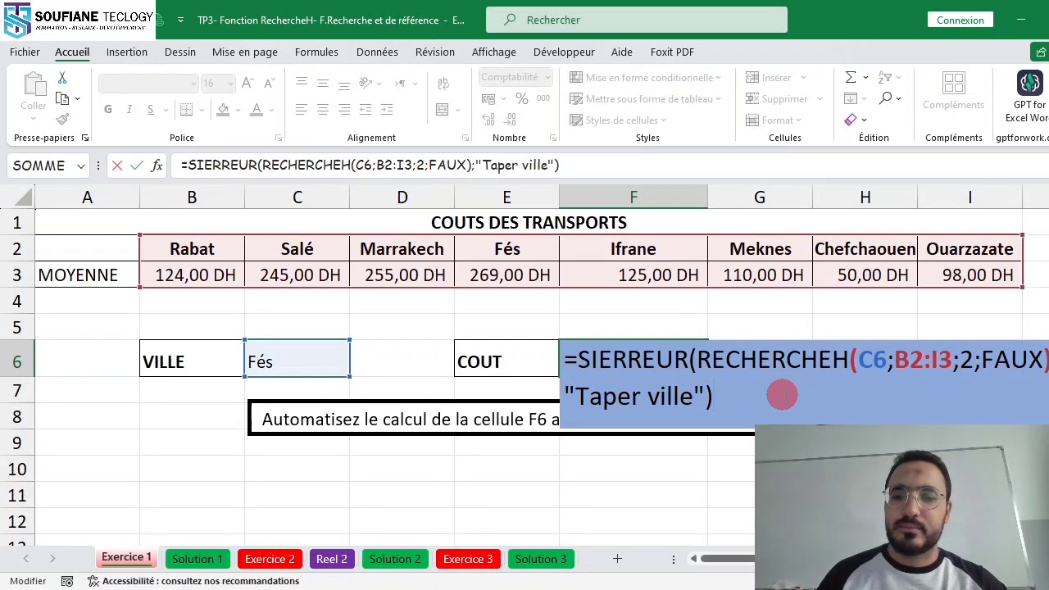
key(Return)
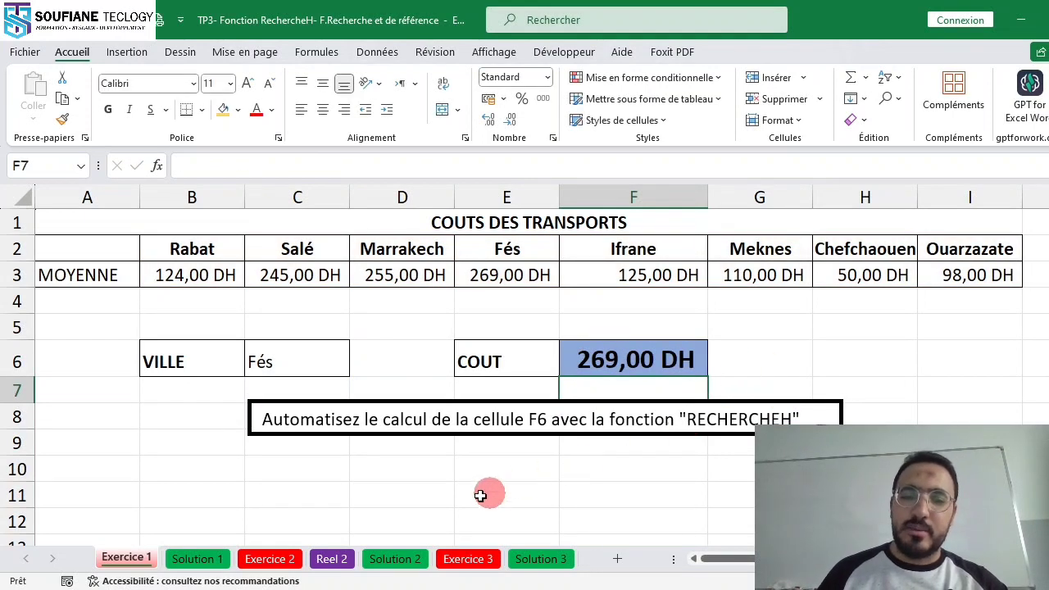
- Switch to the Exercice 2 sheet and clear the first name entered in cell D10
click(270, 559)
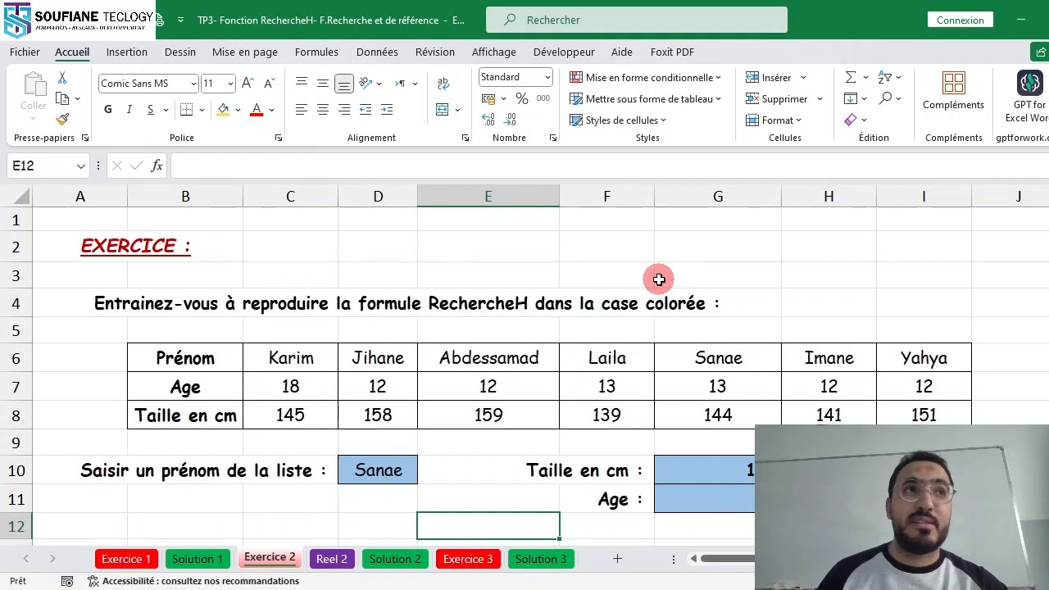
click(535, 257)
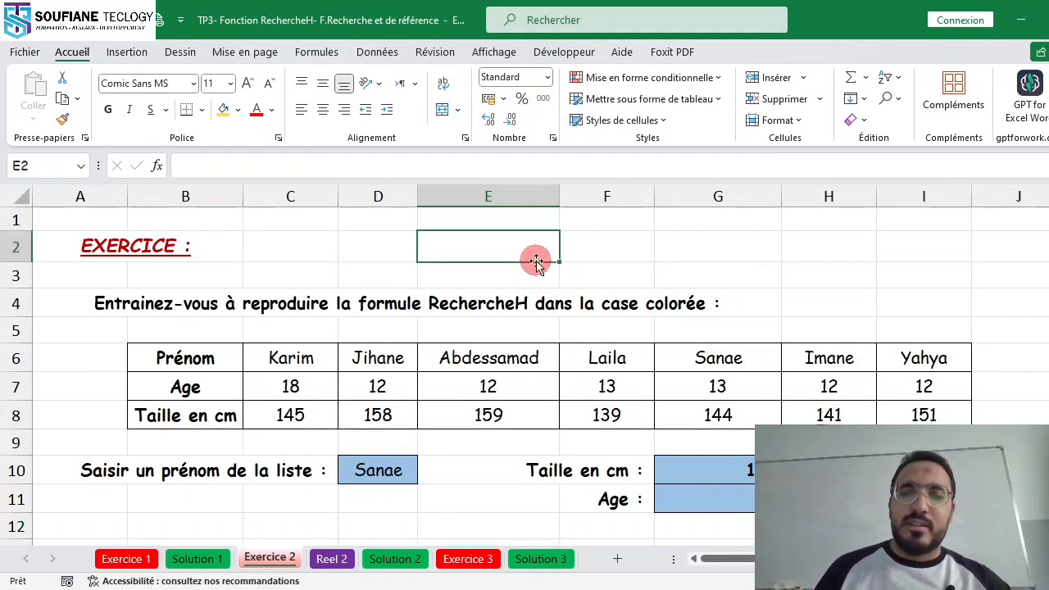
click(391, 468)
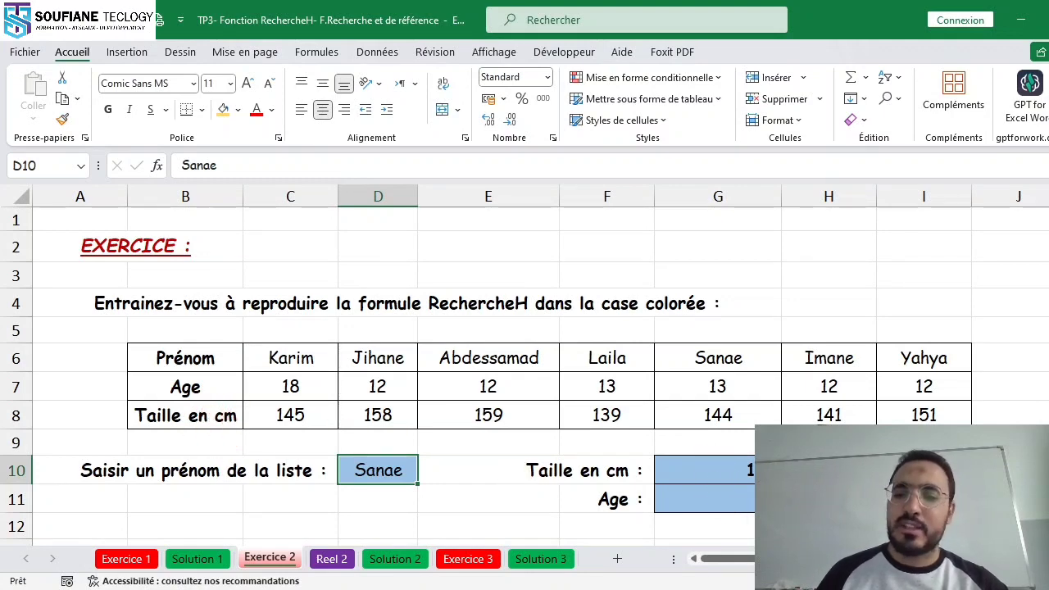
click(924, 499)
scroll(462, 406, down, 1)
click(392, 391)
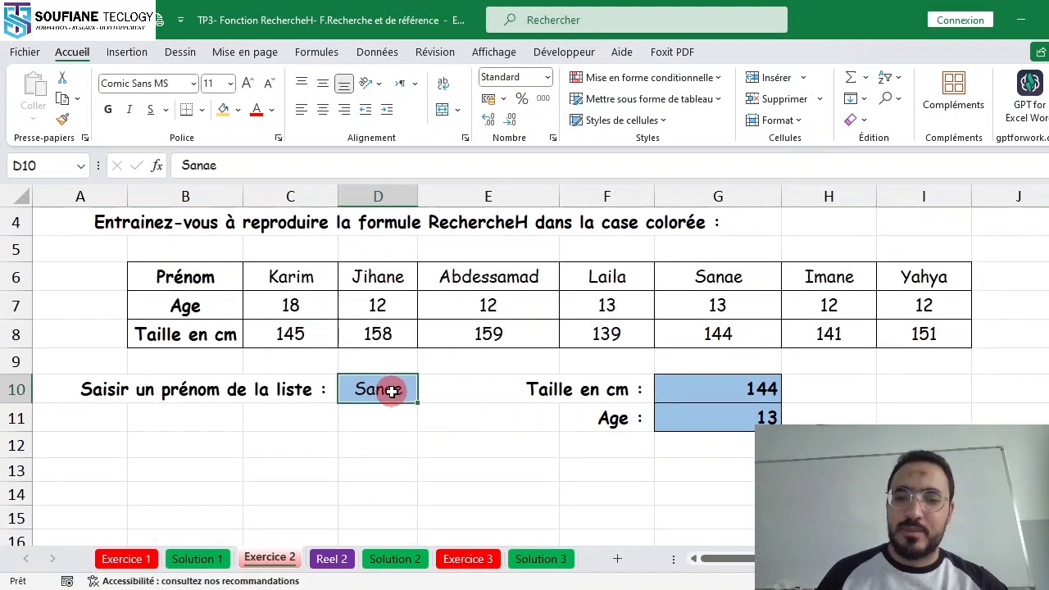
key(BackSpace)
click(738, 463)
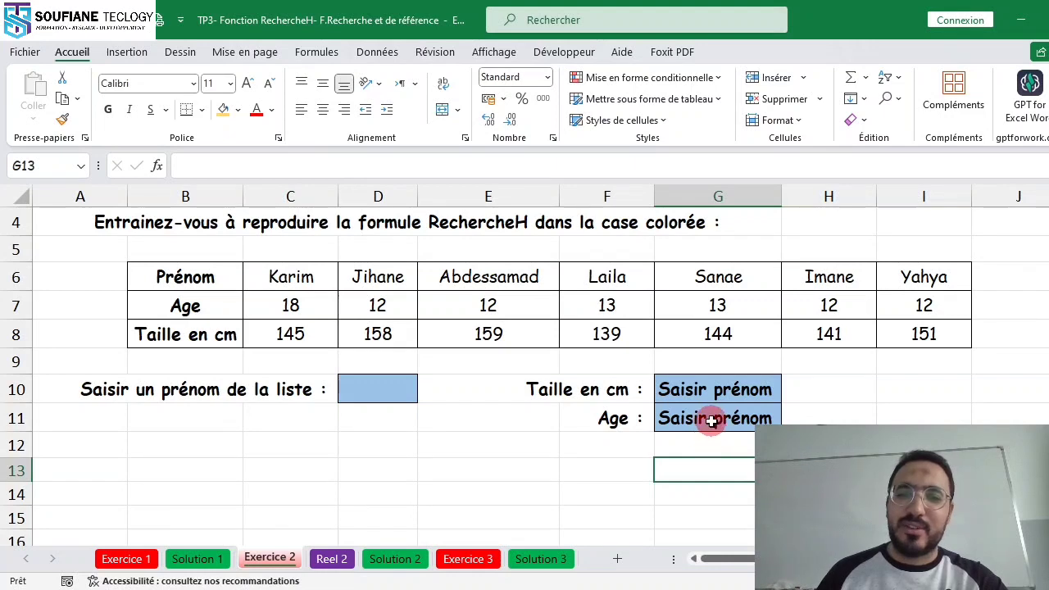
- Clear the existing Taille en cm and Age formulas from cells G10:G11
drag(708, 417, 708, 389)
key(Delete)
click(742, 494)
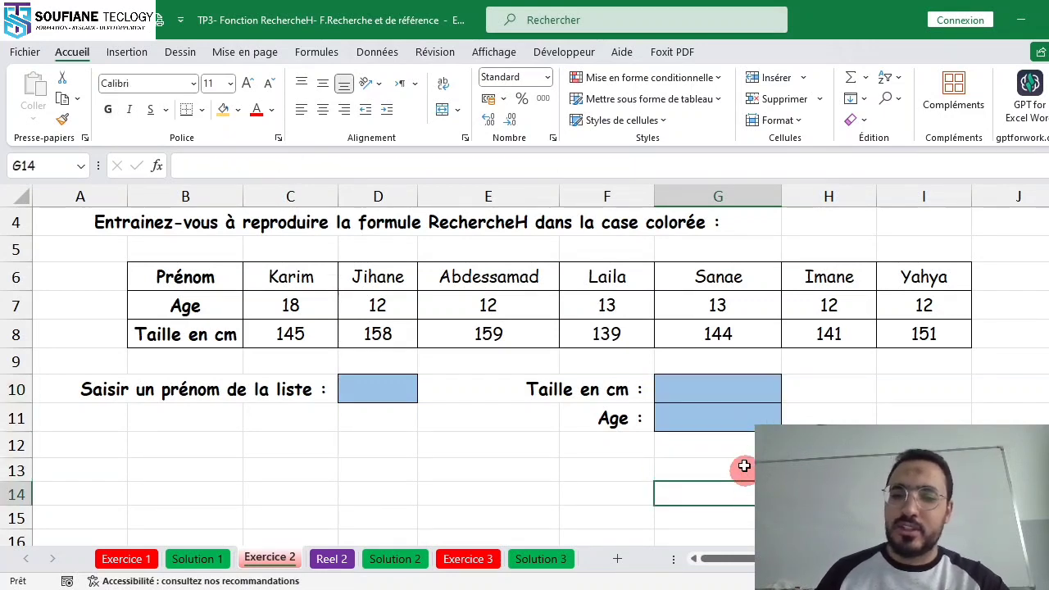
- Enter =RECHERCHEH(D10;$B$6:$I$8;3;0) in cell G10 to look up the Taille en cm, locking the table range with absolute references
click(709, 392)
text(=re)
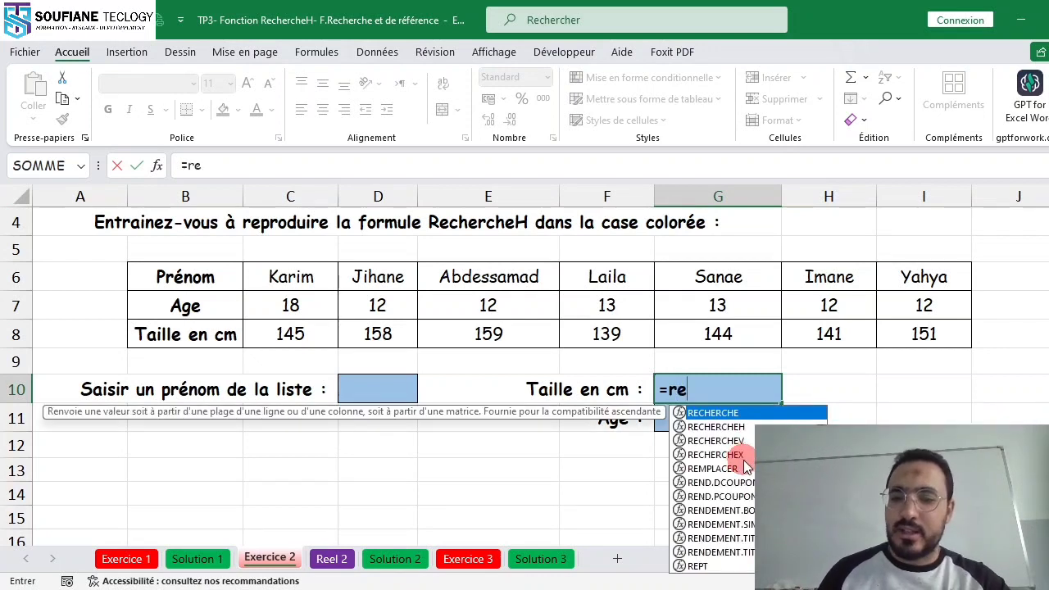
double_click(718, 427)
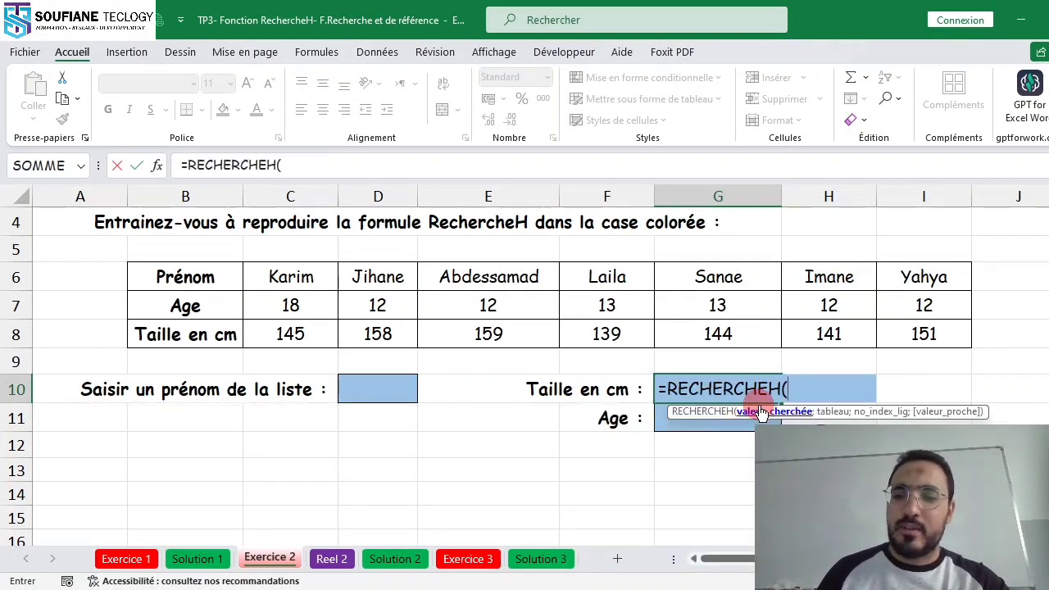
click(387, 388)
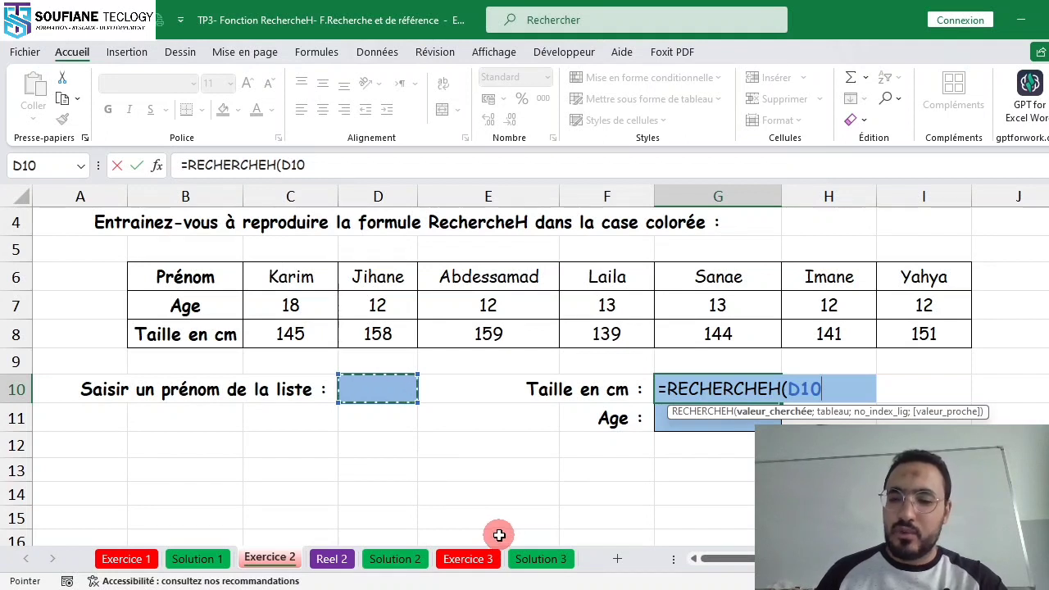
text(;)
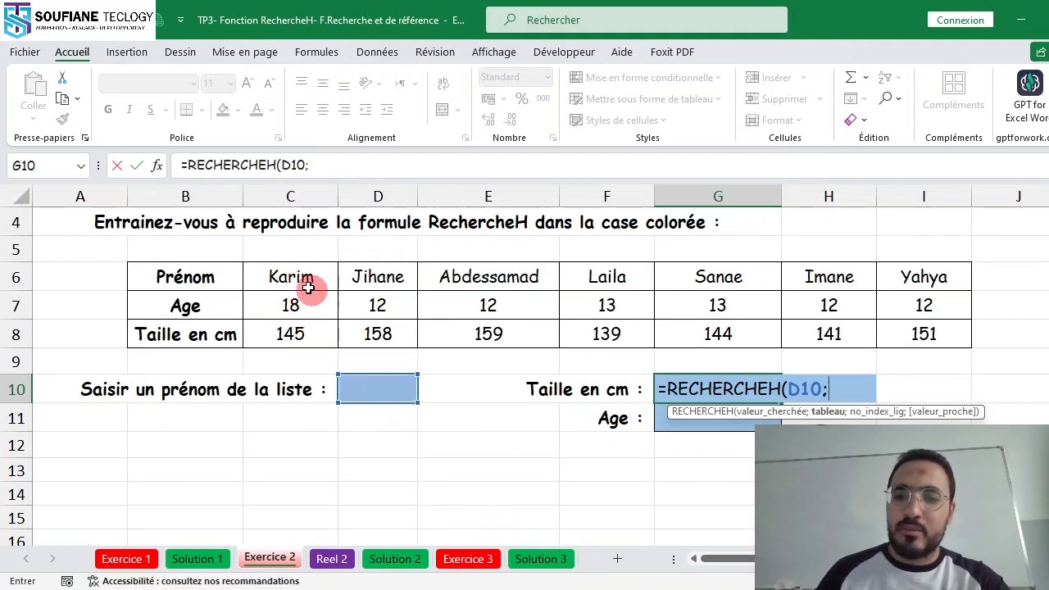
drag(176, 277, 902, 339)
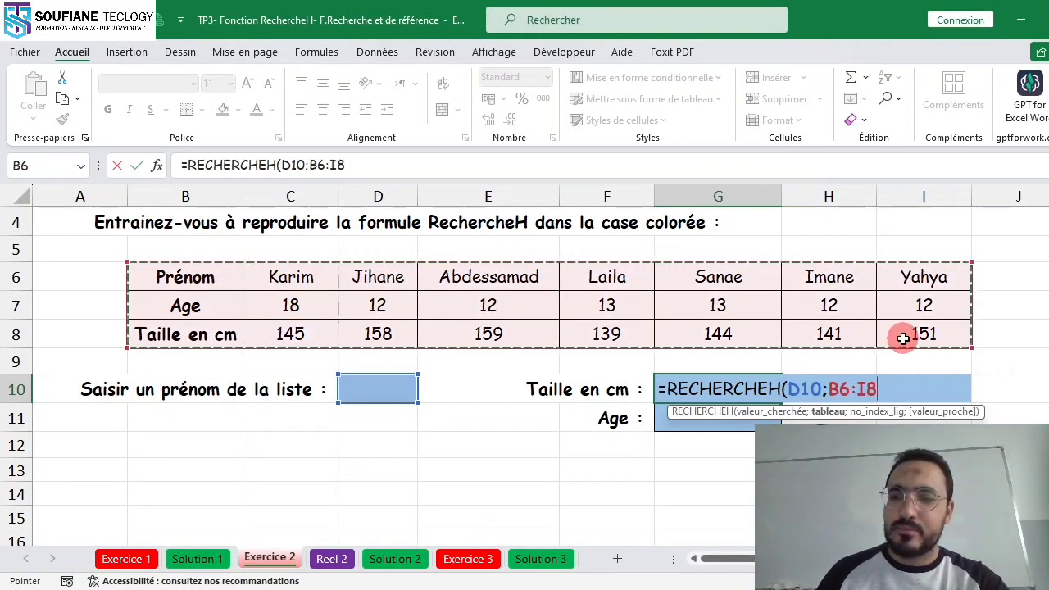
key(F4)
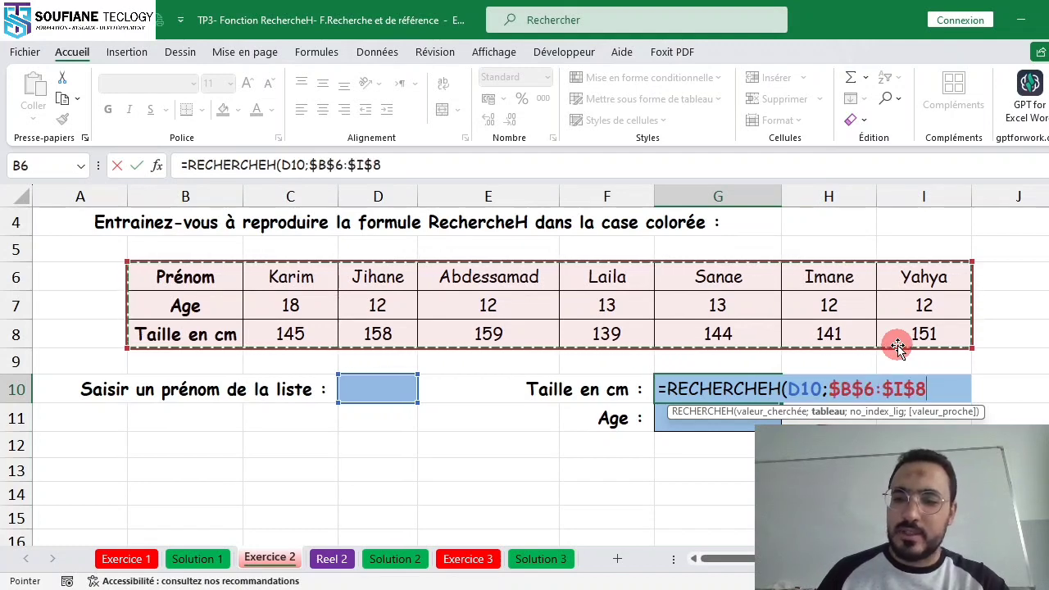
text(;3)
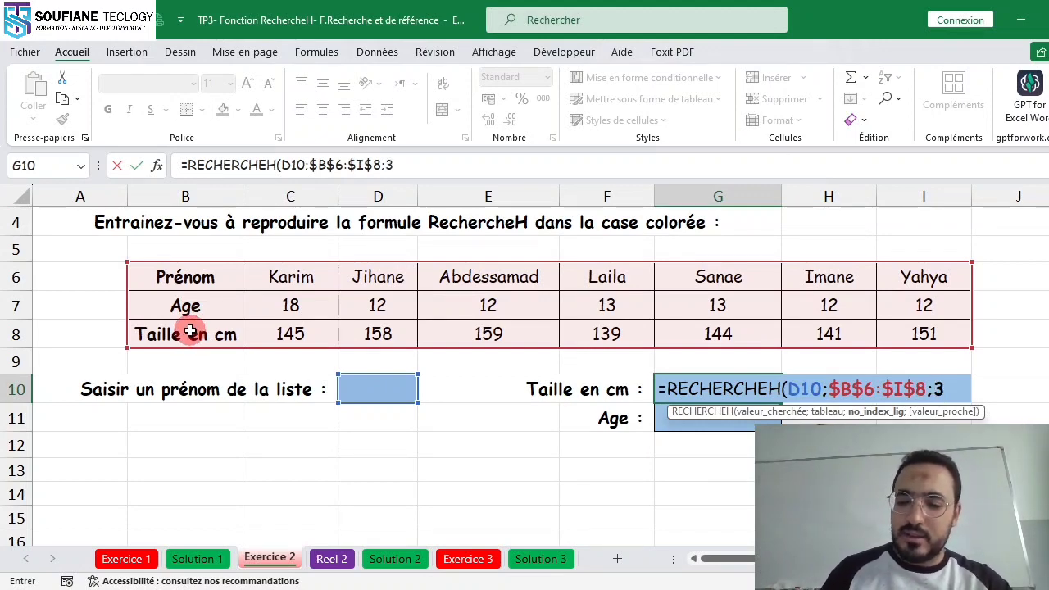
text(;)
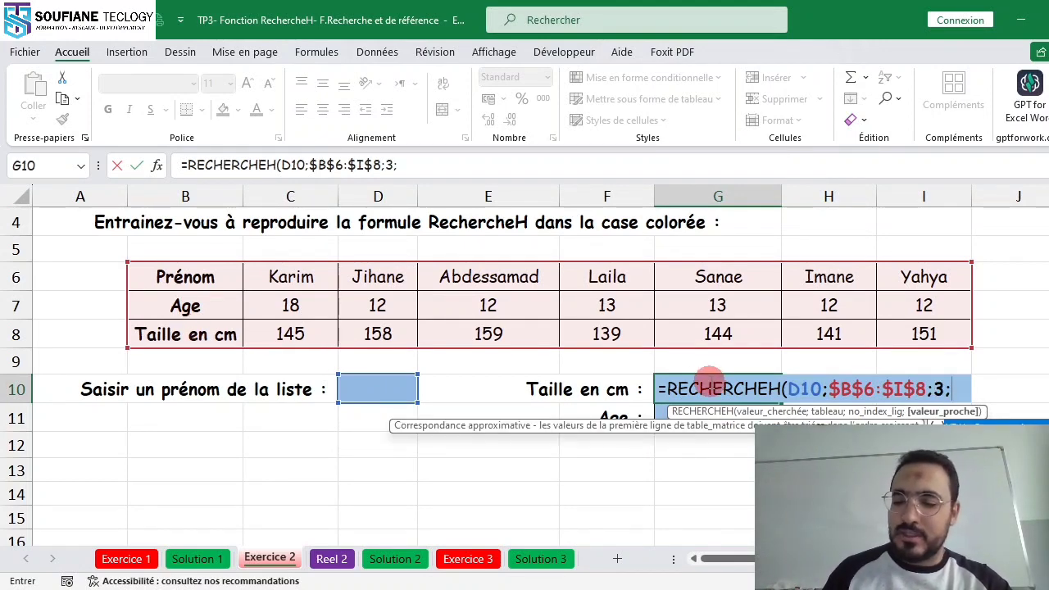
text(0))
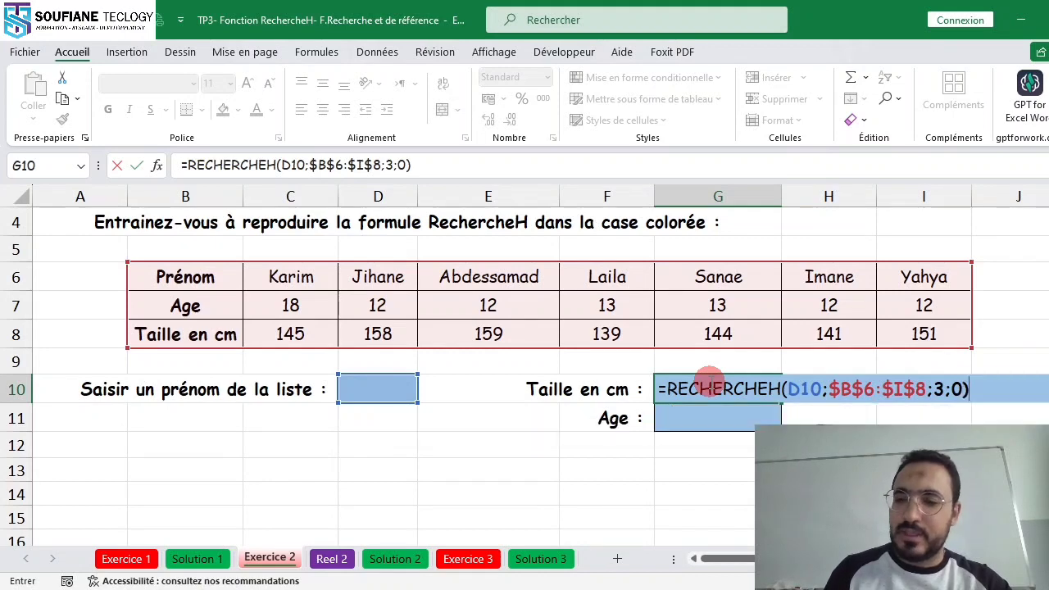
key(Return)
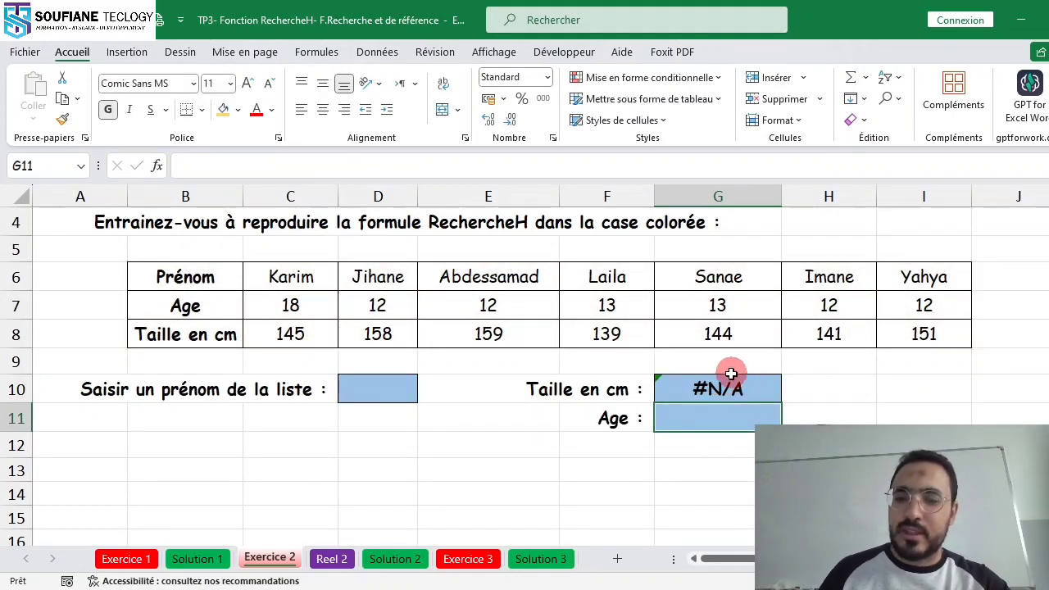
- Test the height formula by entering the first name from cell C6 in cell D10, and clear D10 again
click(390, 391)
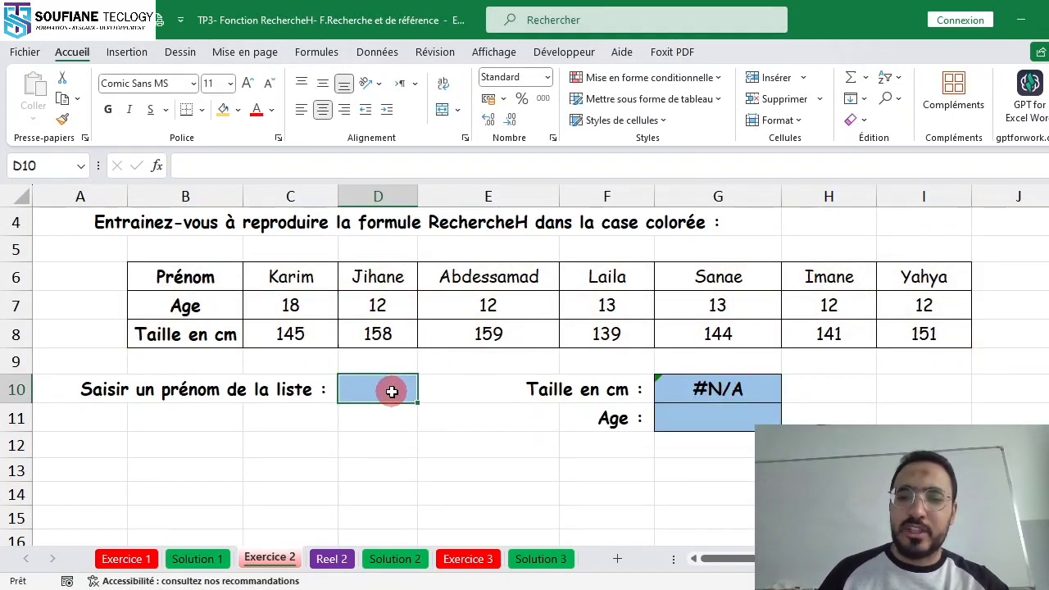
text(Karim)
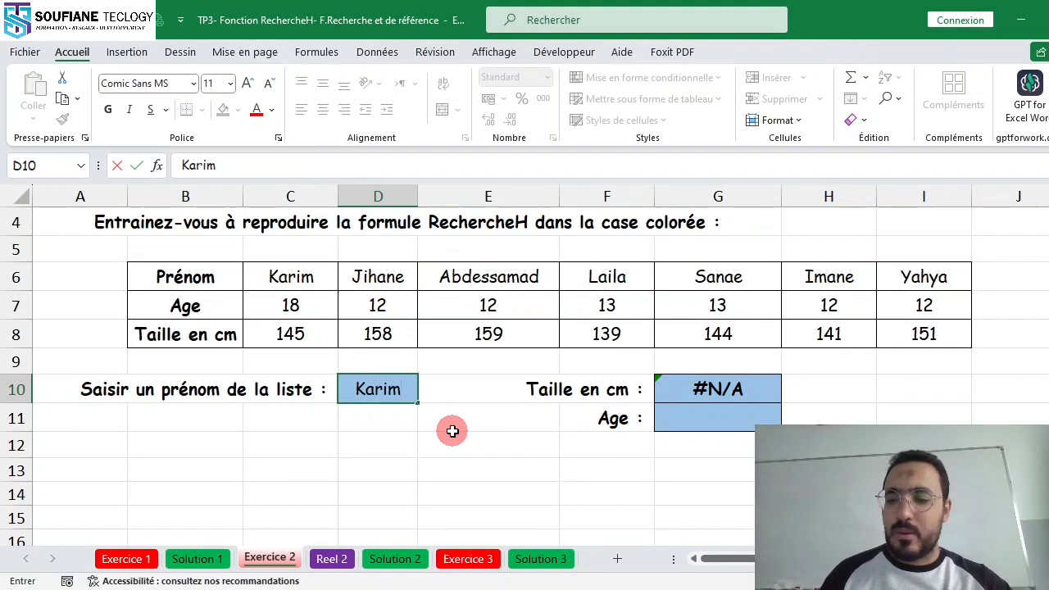
key(Return)
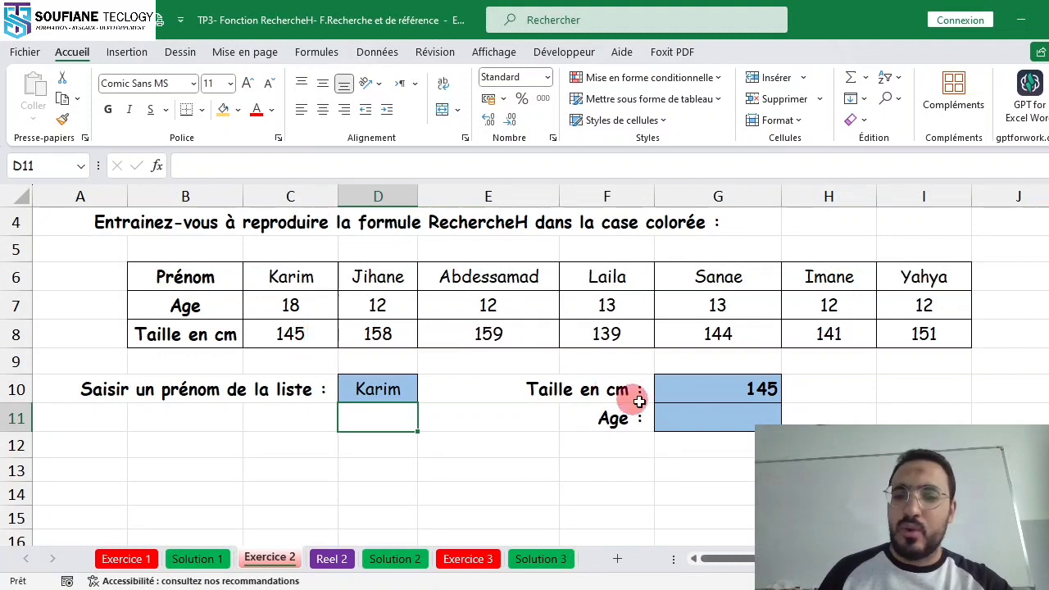
click(393, 389)
key(Delete)
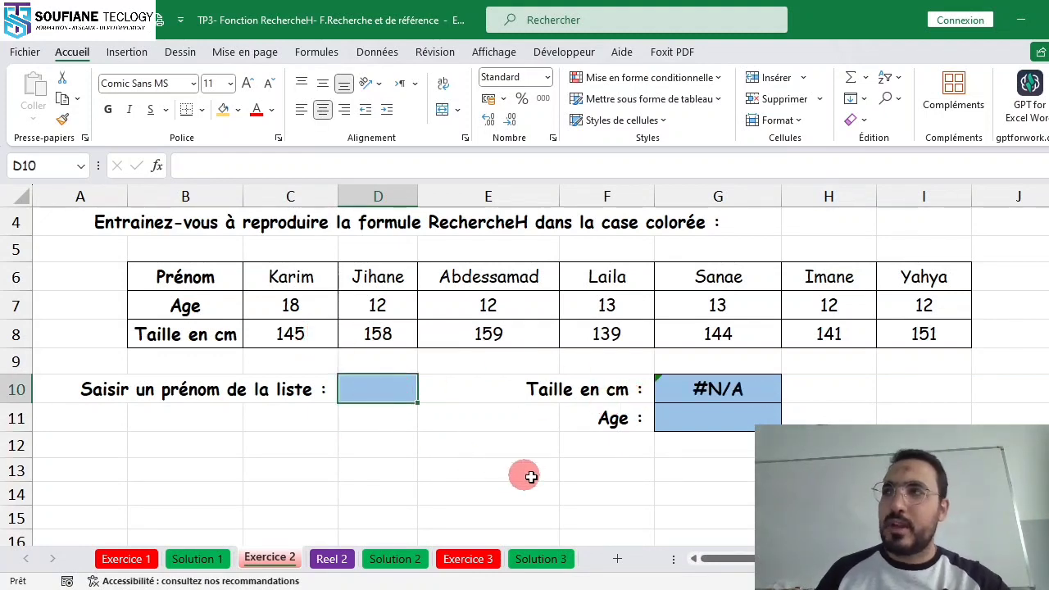
click(622, 492)
- Enter =RECHERCHEH(D10;B6:I8;2;FAUX) in cell G11 to look up the Age of the first name in D10
click(702, 418)
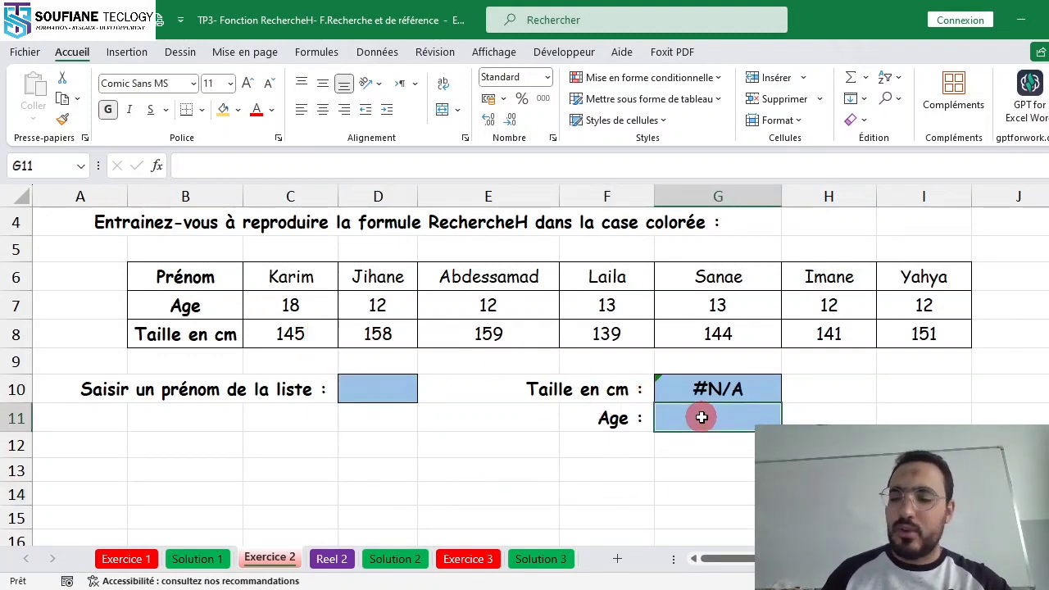
text(=re)
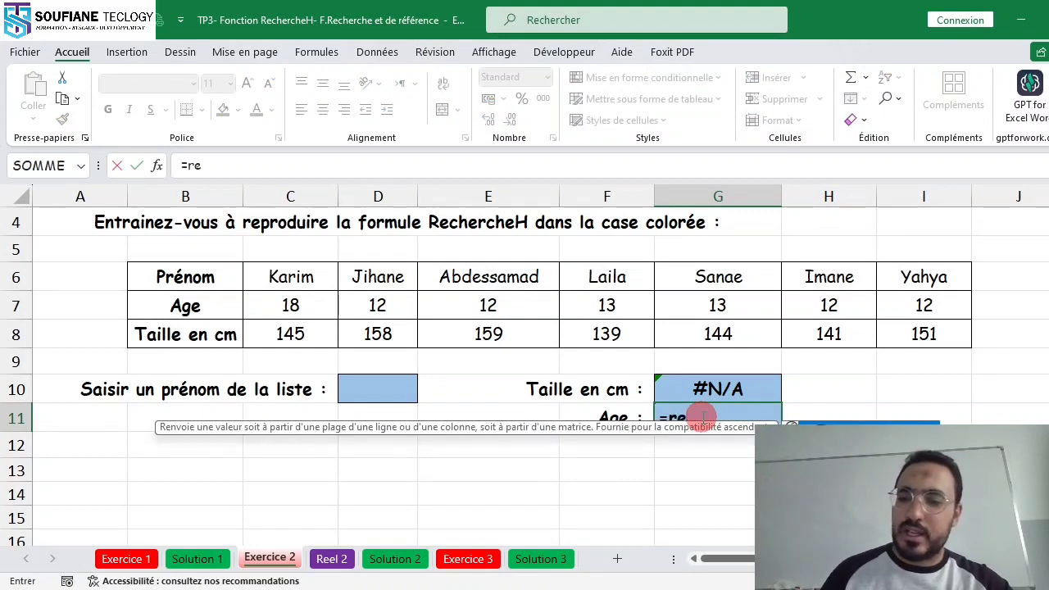
key(Down)
key(Tab)
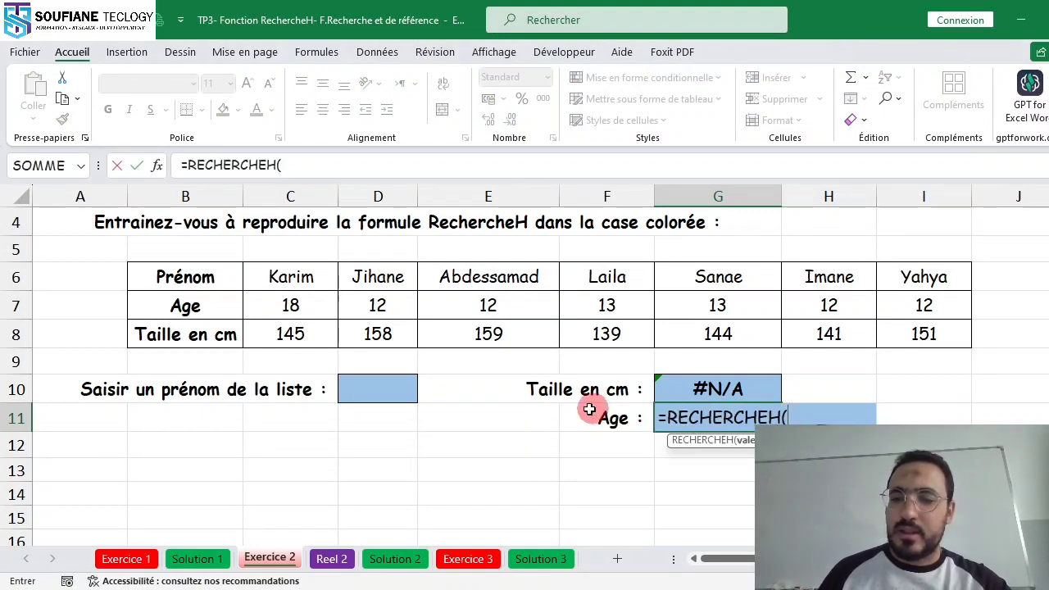
click(399, 390)
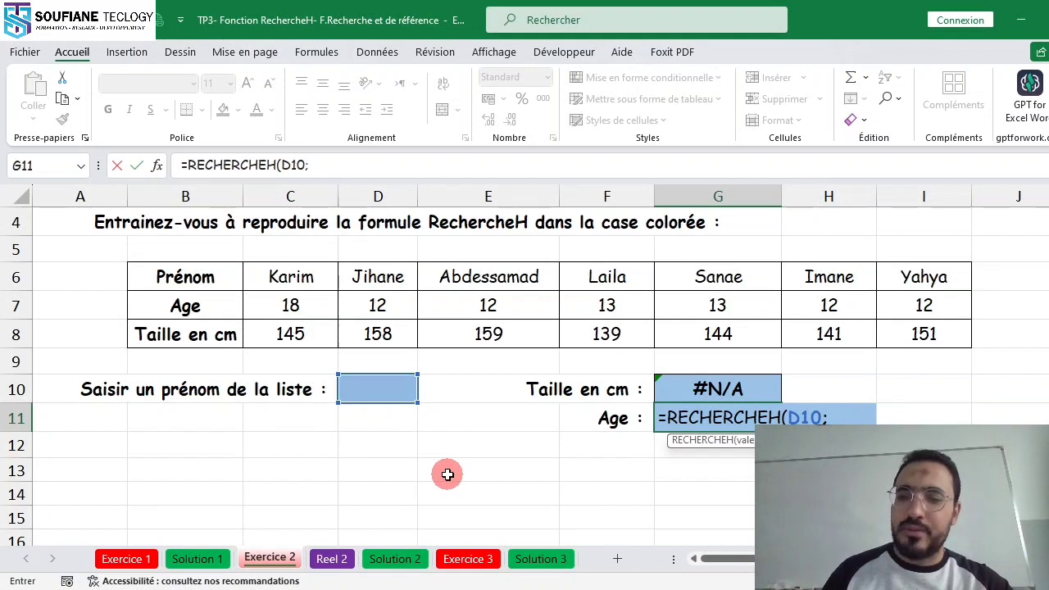
text(;)
drag(206, 286, 885, 339)
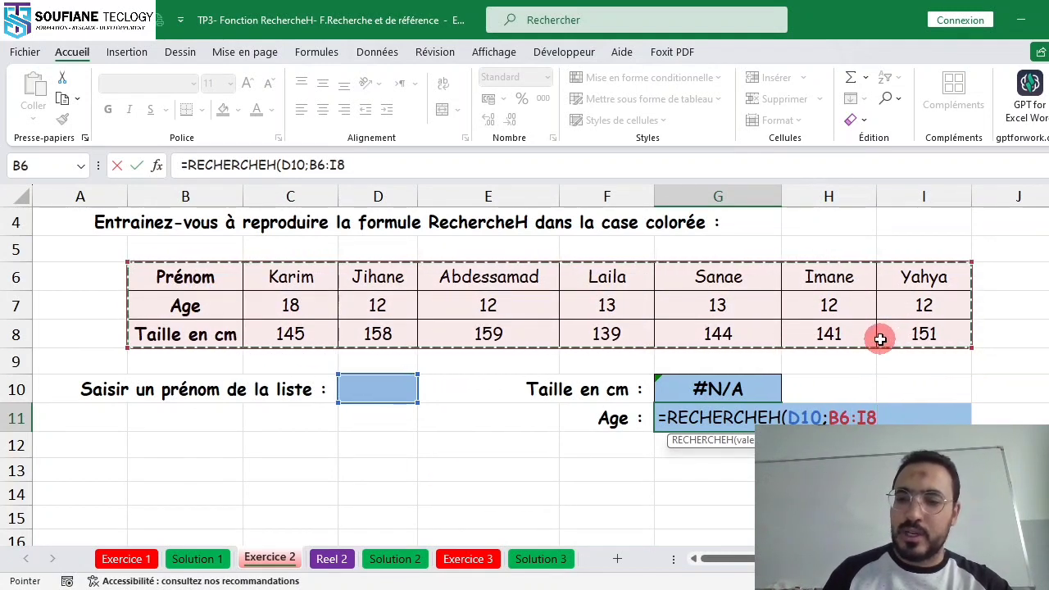
text(;)
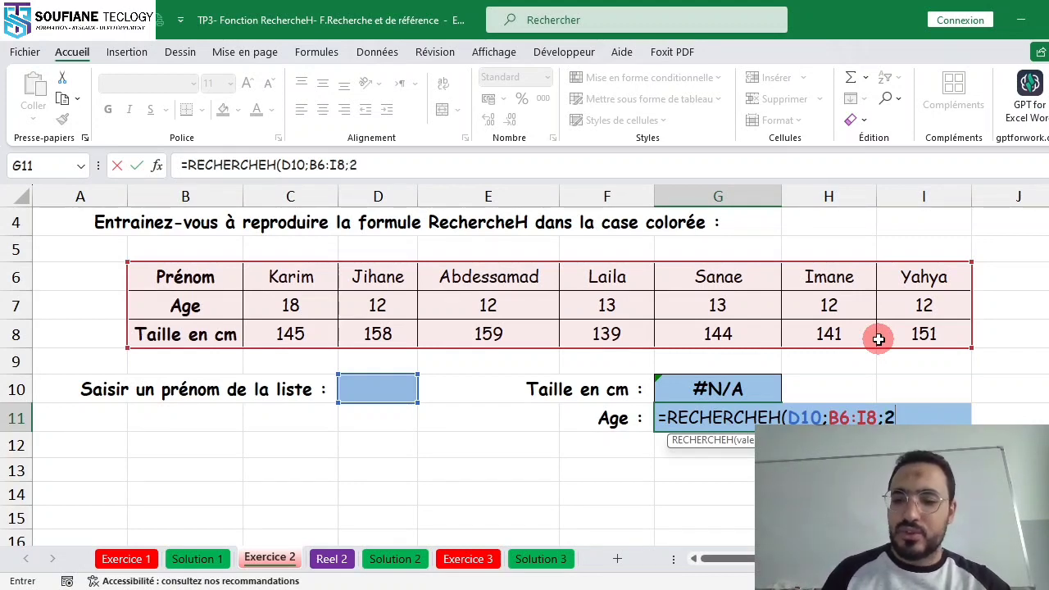
text(2)
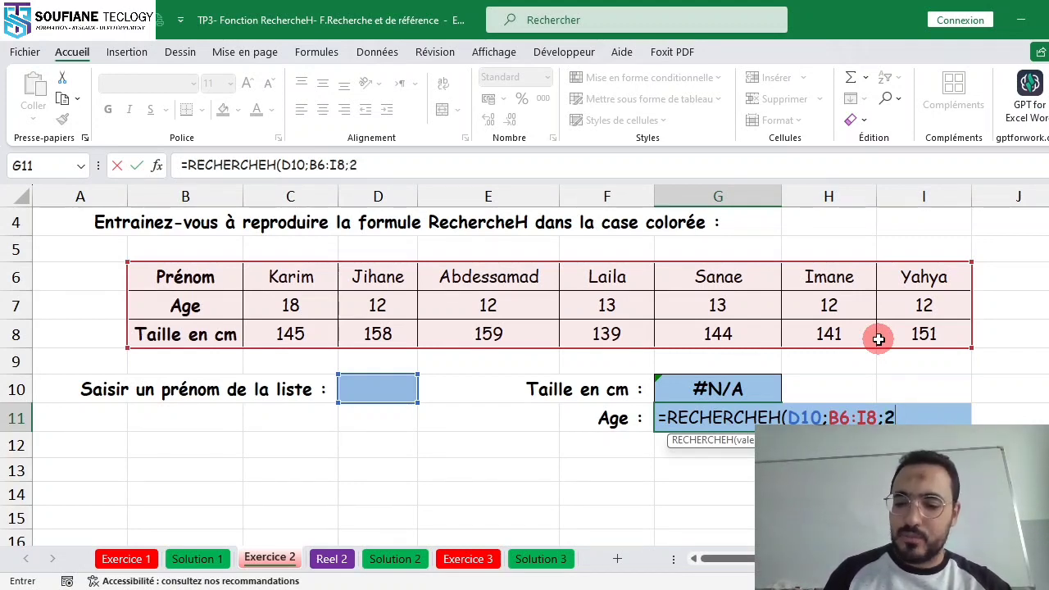
text(;)
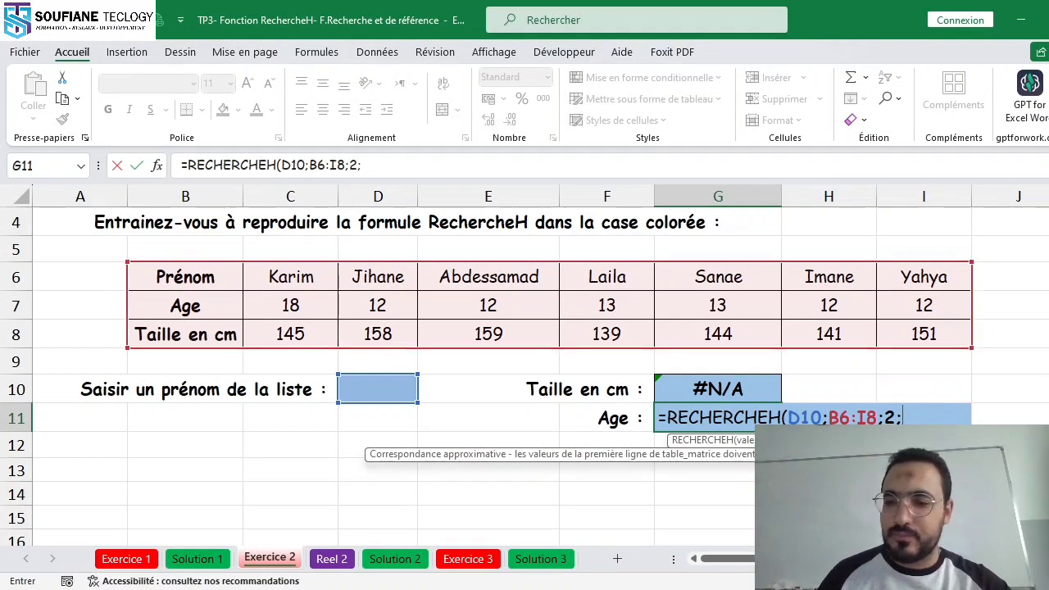
text(FAUX))
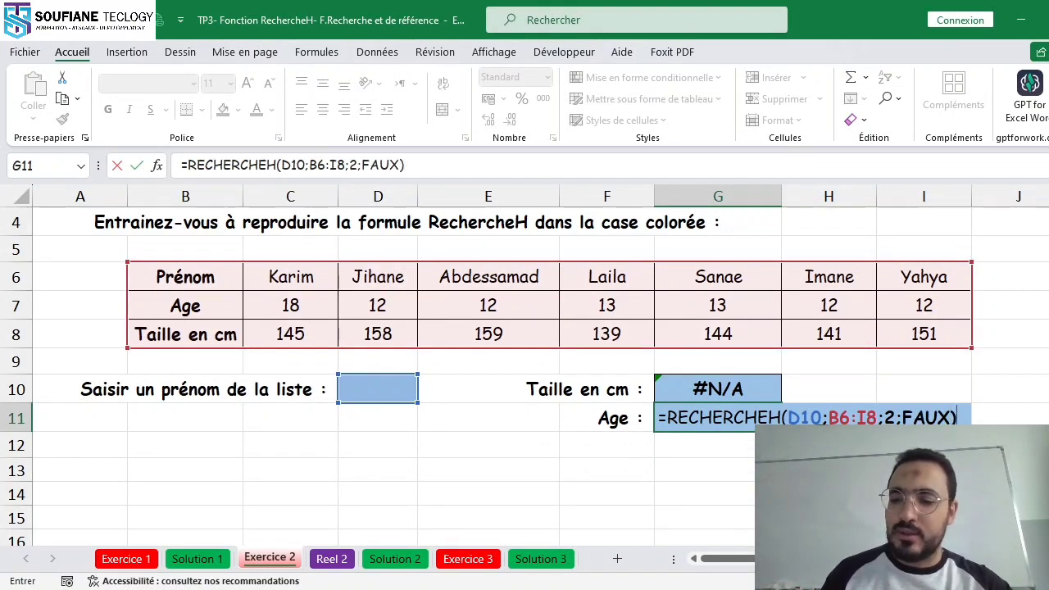
key(Return)
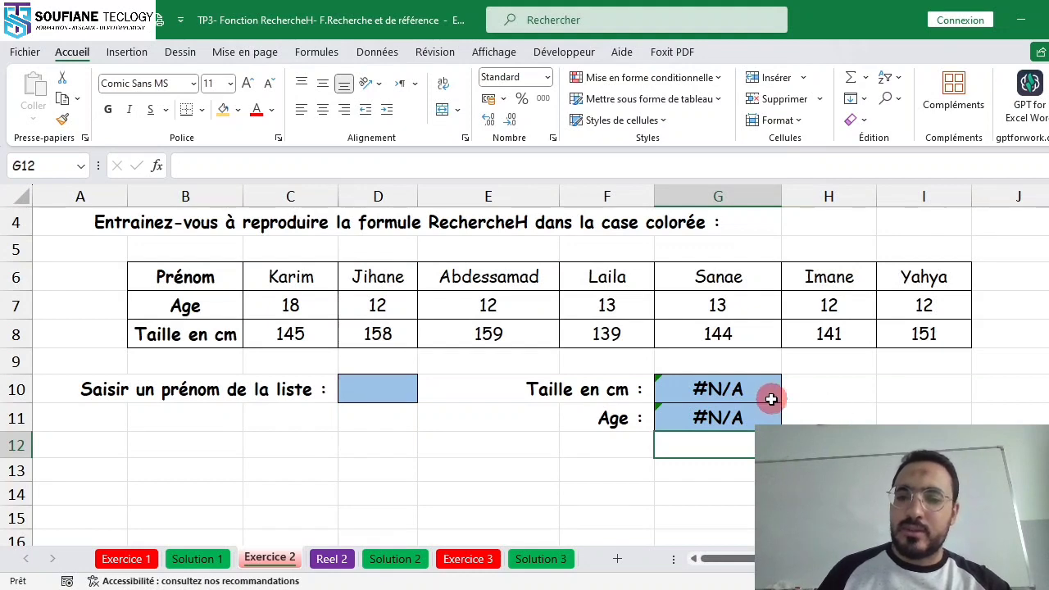
- Examine the references in the Taille en cm formula in cell G10 and leave it unedited
drag(756, 385, 758, 417)
click(856, 414)
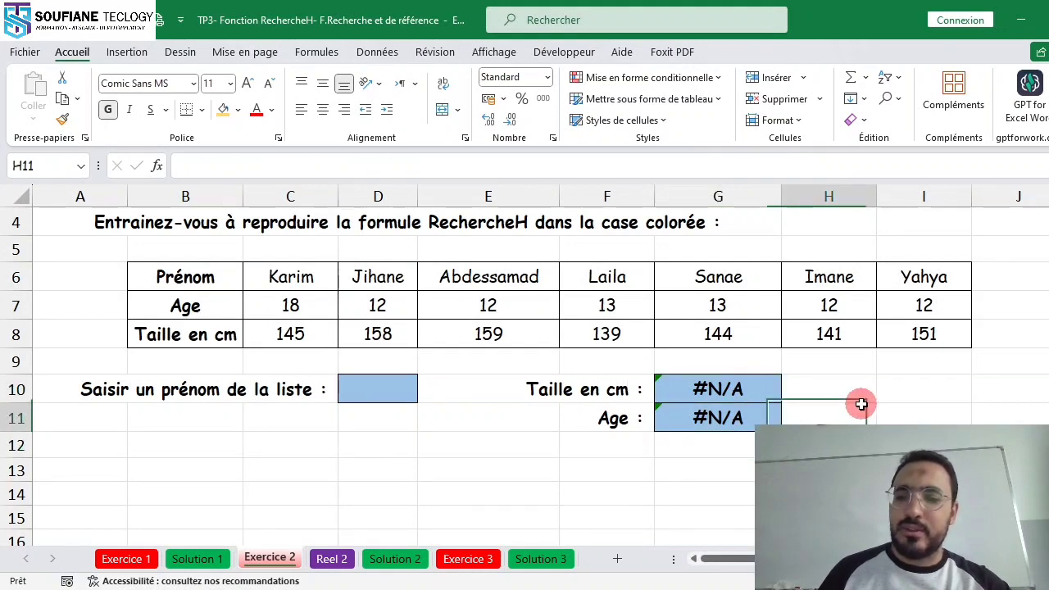
click(745, 391)
double_click(744, 391)
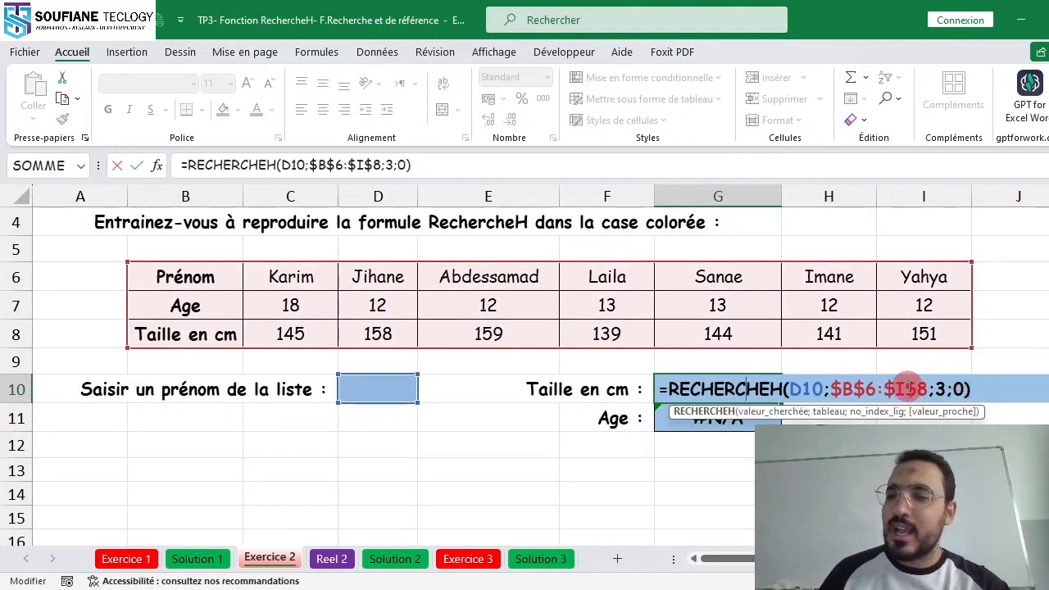
key(Escape)
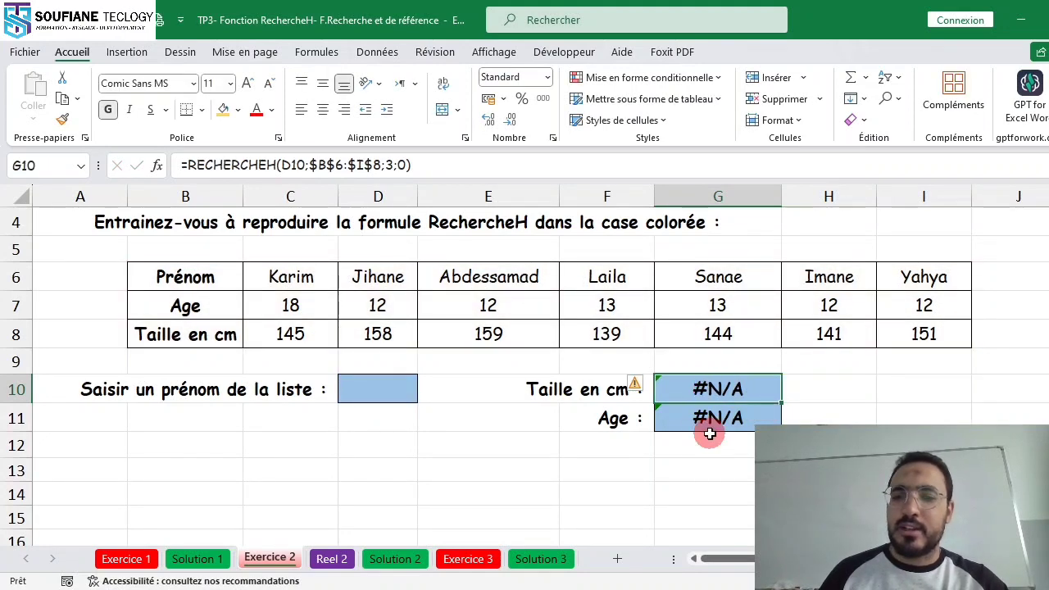
- Test the height and age formulas together by entering the first name from cell F6 in D10, and clear it again
click(393, 387)
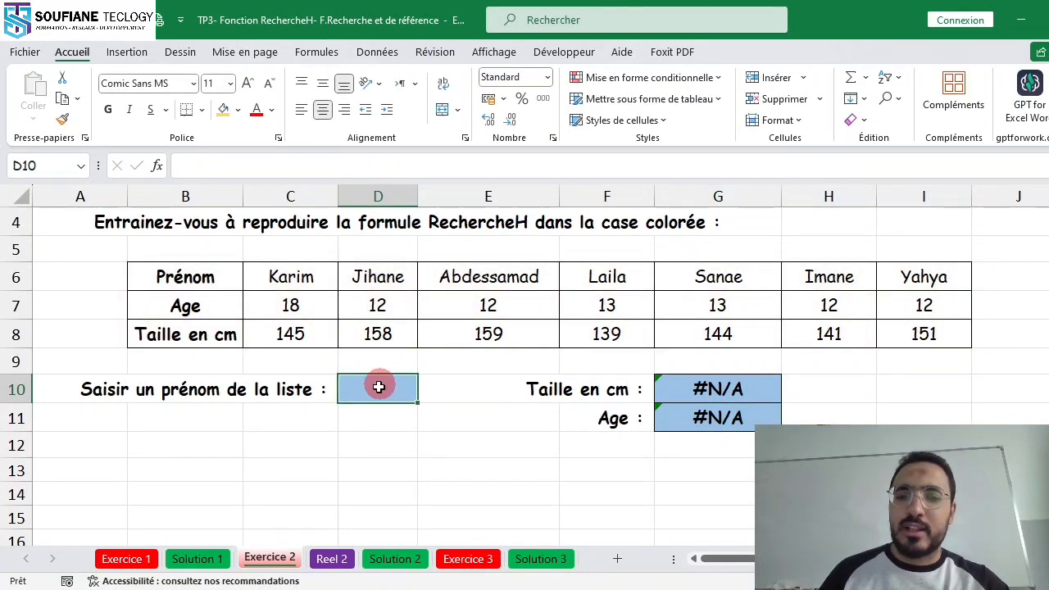
text(Laila)
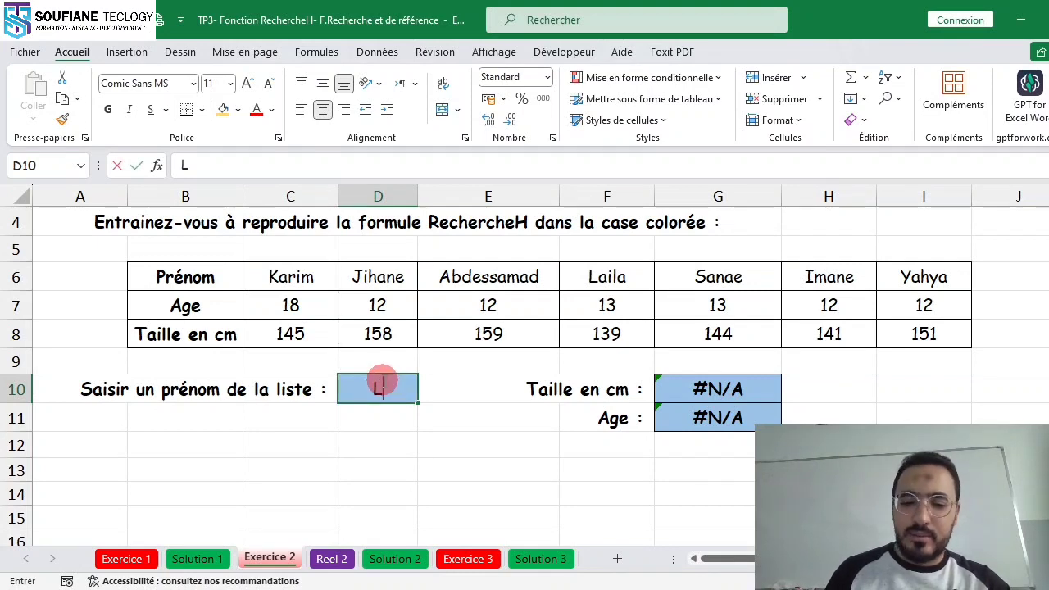
key(Return)
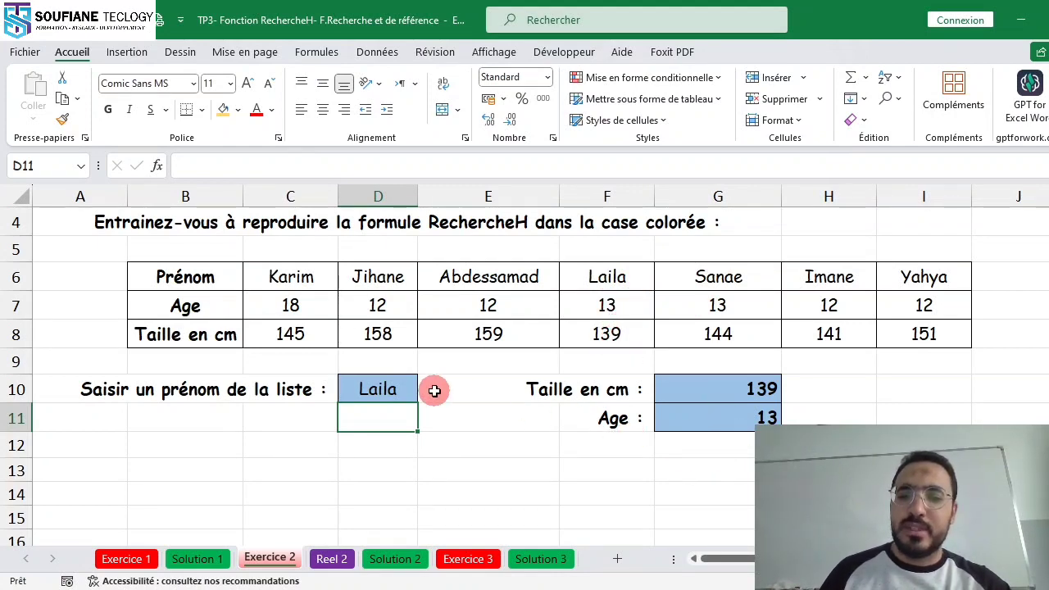
click(405, 391)
key(Delete)
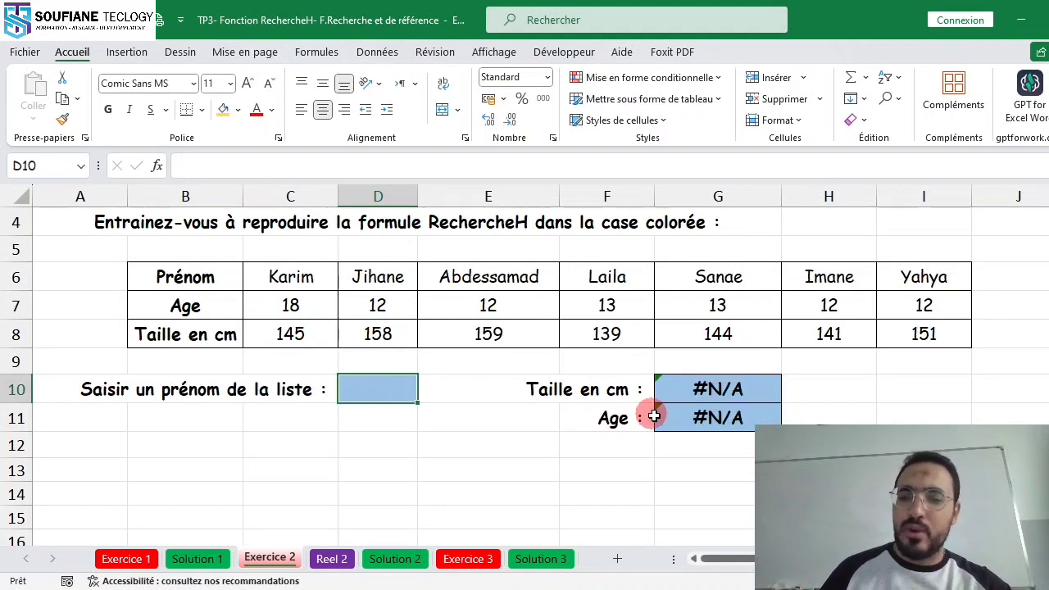
- Wrap the Taille en cm formula in cell G10 in SIERREUR so that it returns "Taper prénom" on an error
click(723, 380)
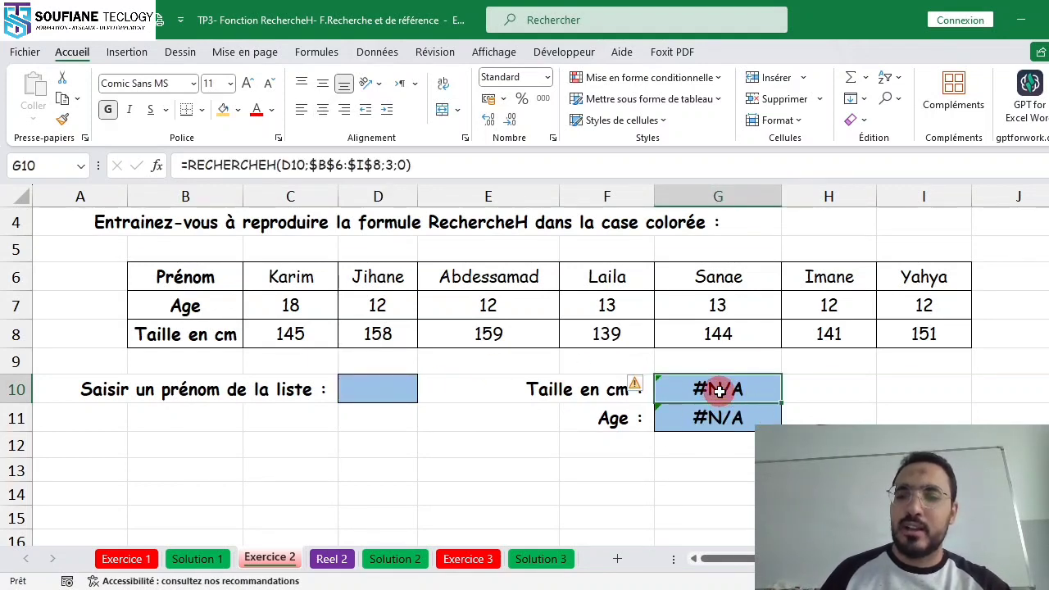
double_click(718, 391)
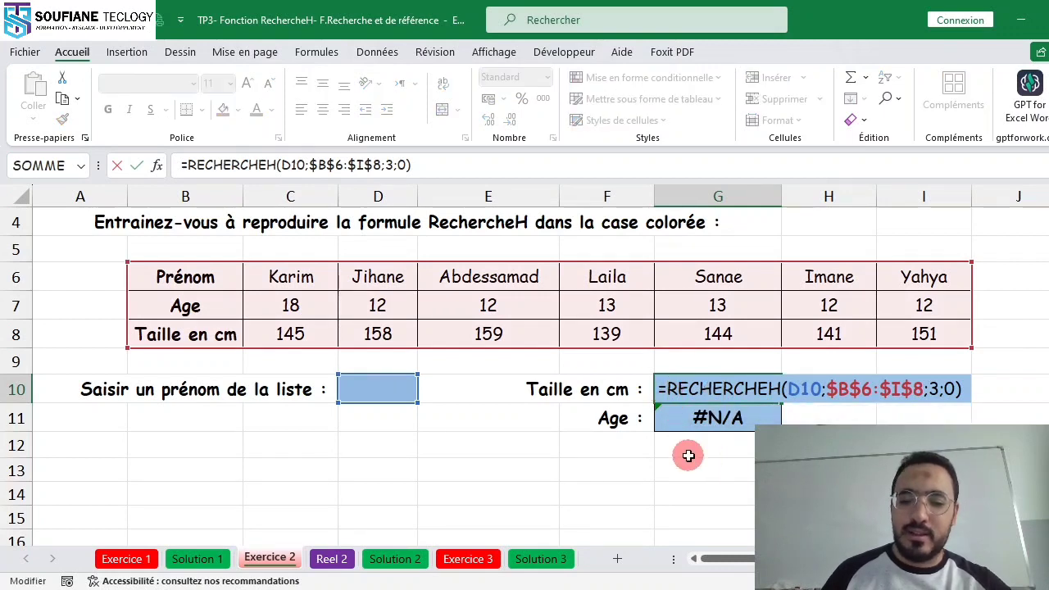
text(si)
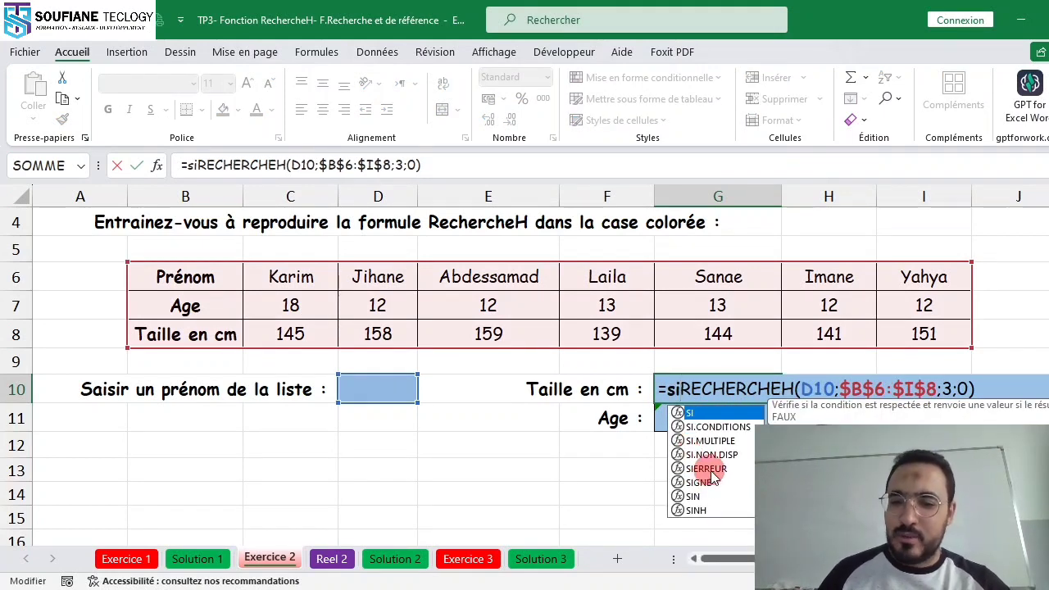
double_click(707, 468)
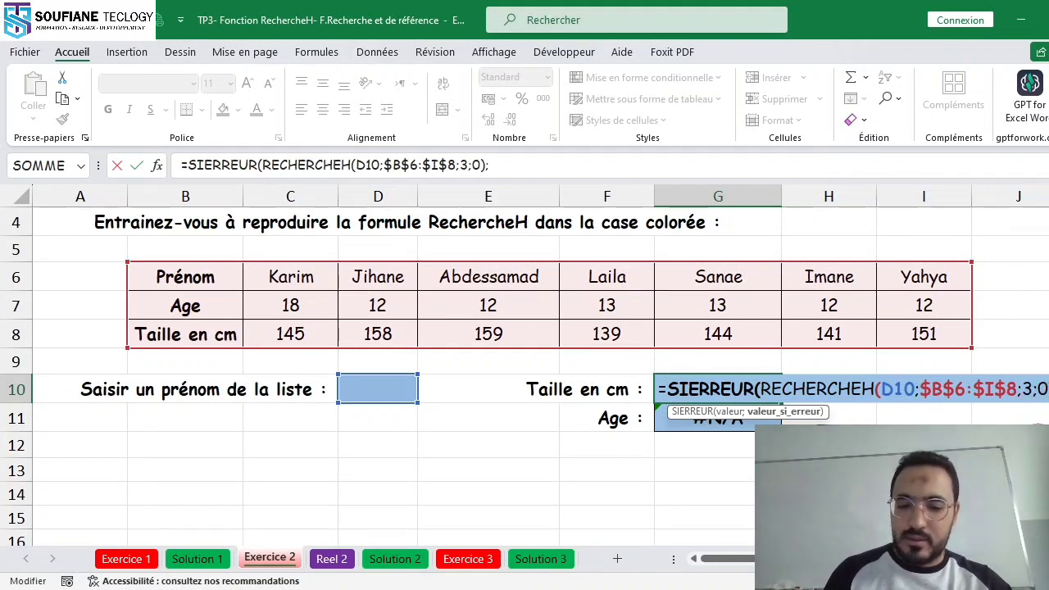
text(;"Ta)
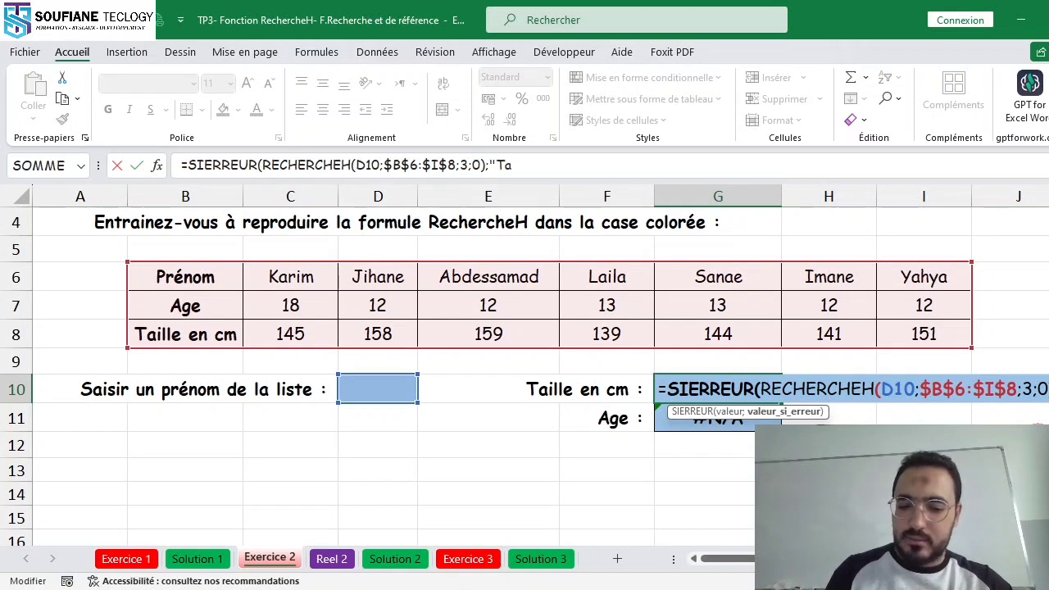
text(per prénom")
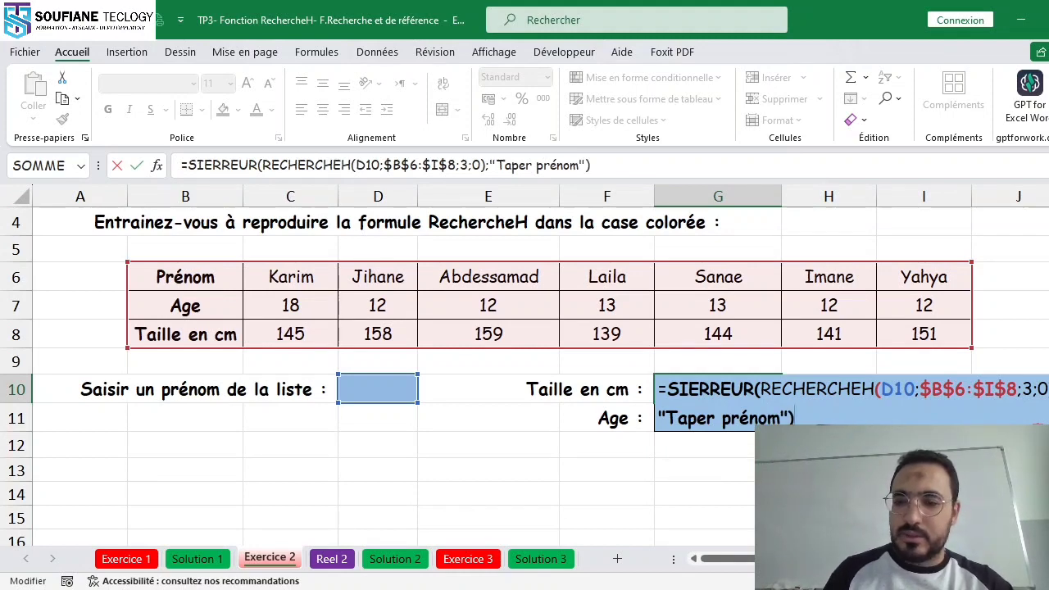
key(Return)
click(901, 436)
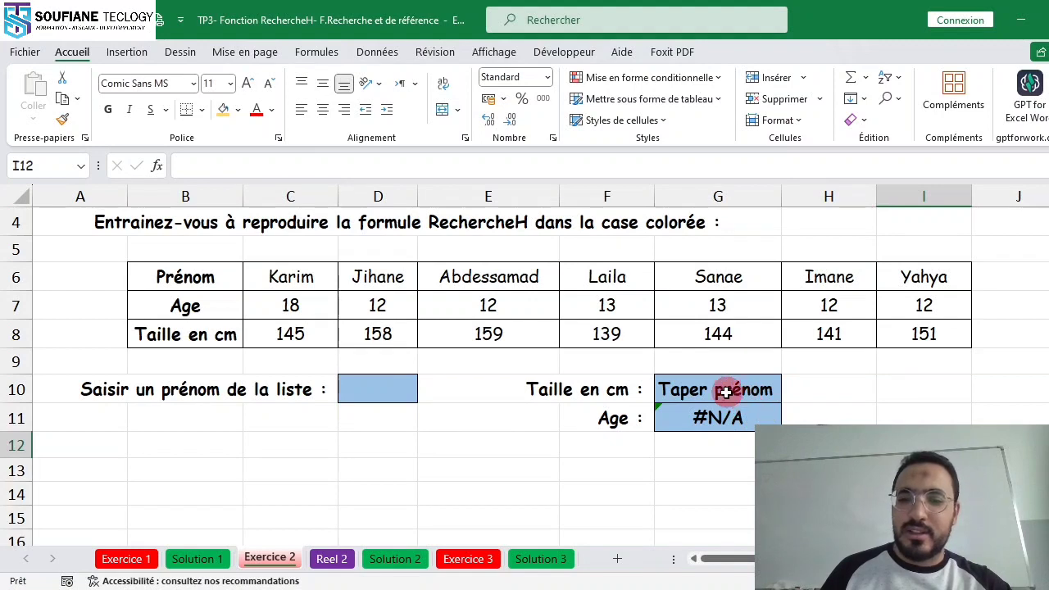
- Test the height and age formulas by entering the first name from cell G6 in cell D10
click(359, 386)
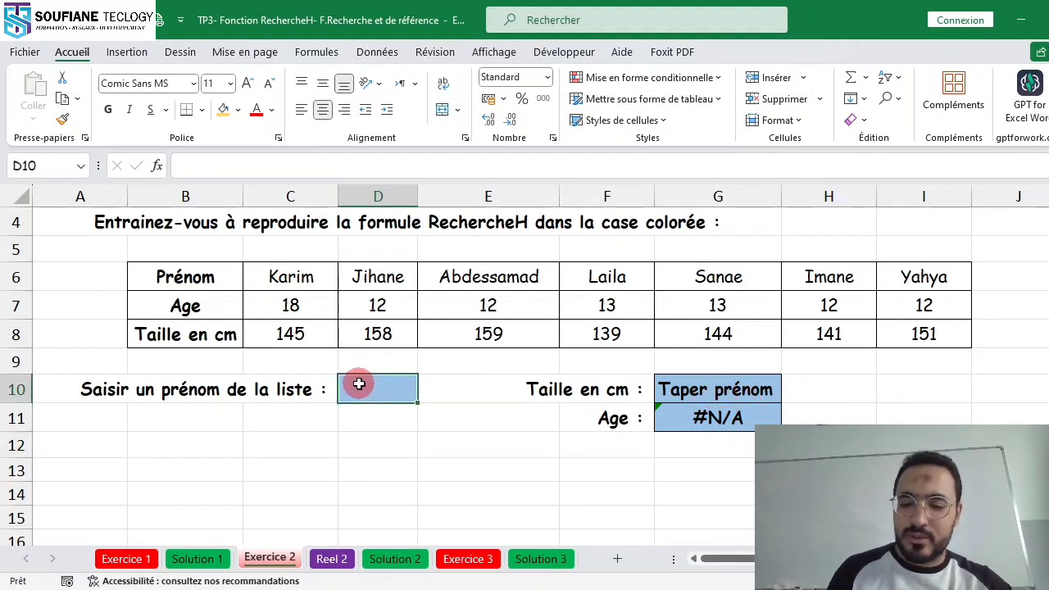
text(Sanae)
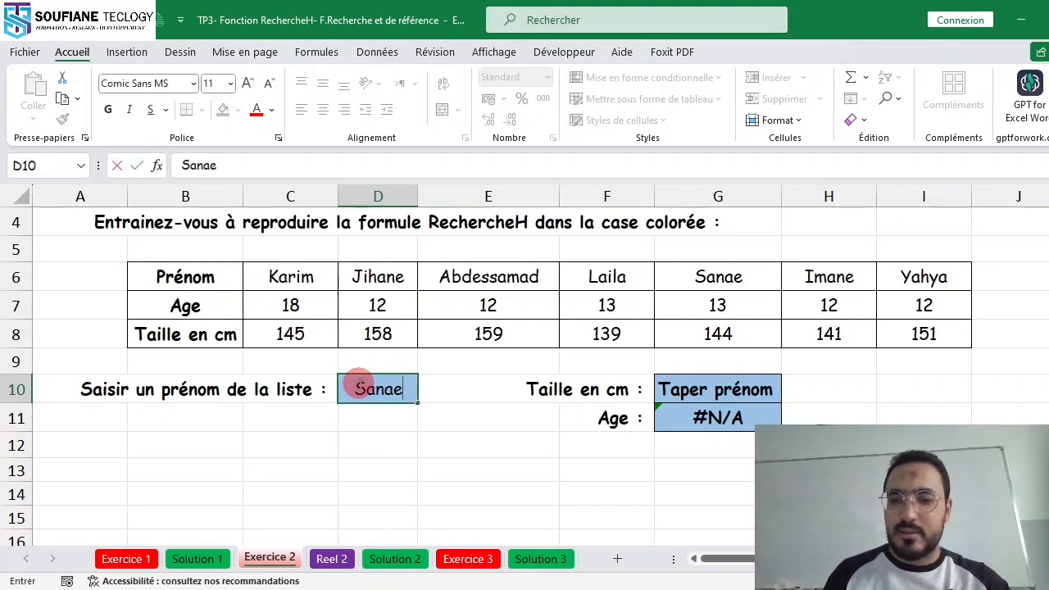
key(Return)
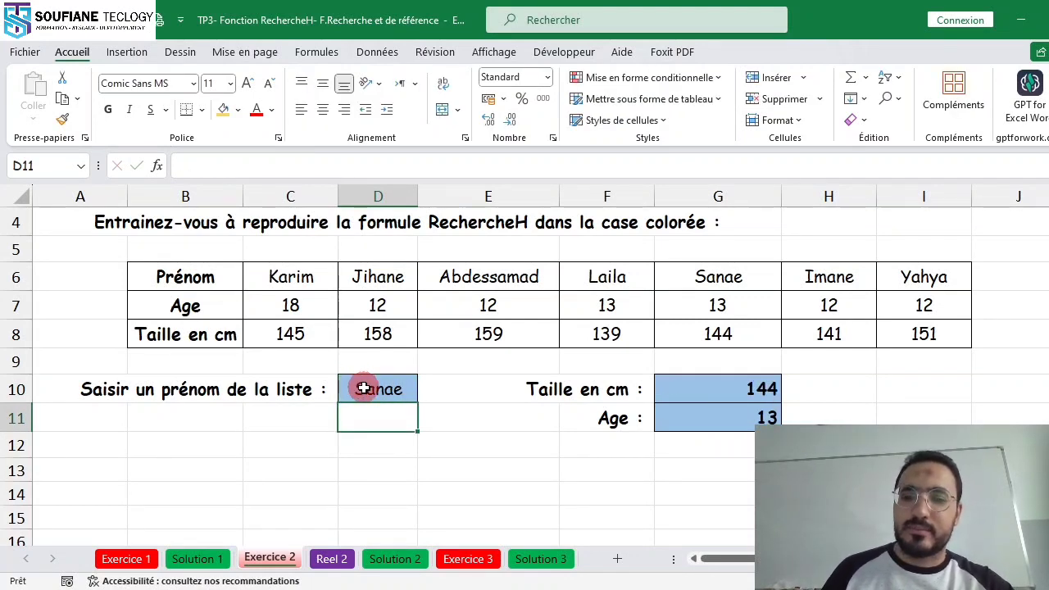
- Open the Exercice 3 sheet and look over the Matière grades table and the Etudiant table below it
click(468, 559)
click(534, 408)
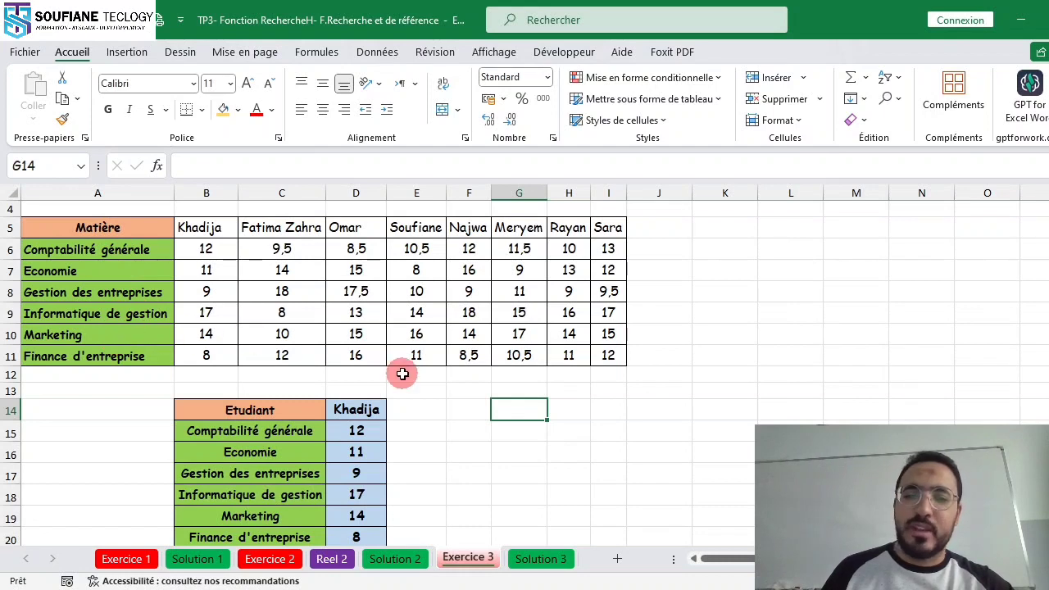
scroll(402, 374, down, 1)
scroll(390, 380, up, 1)
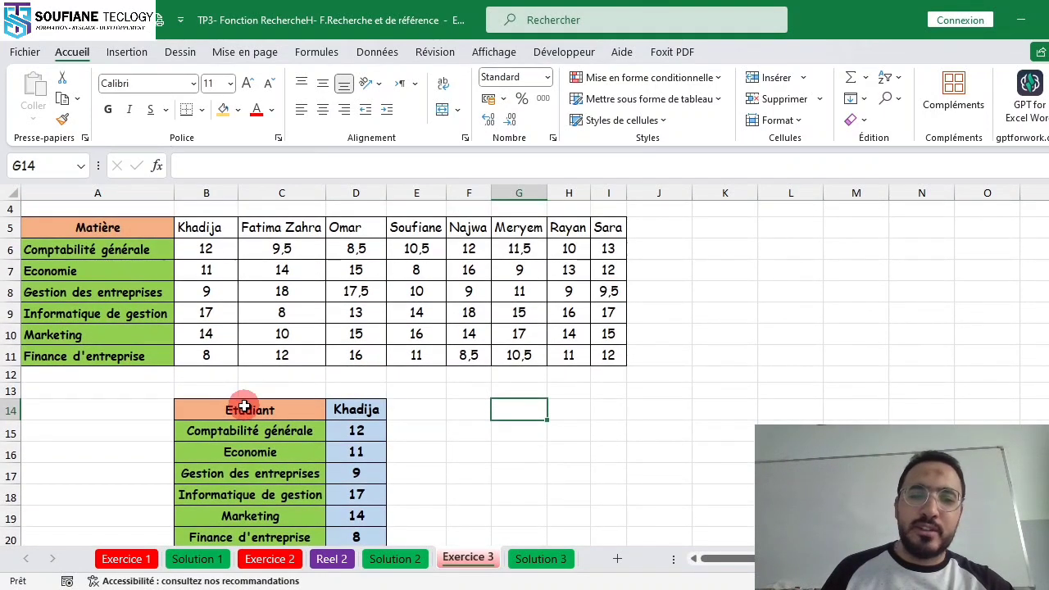
scroll(402, 426, down, 1)
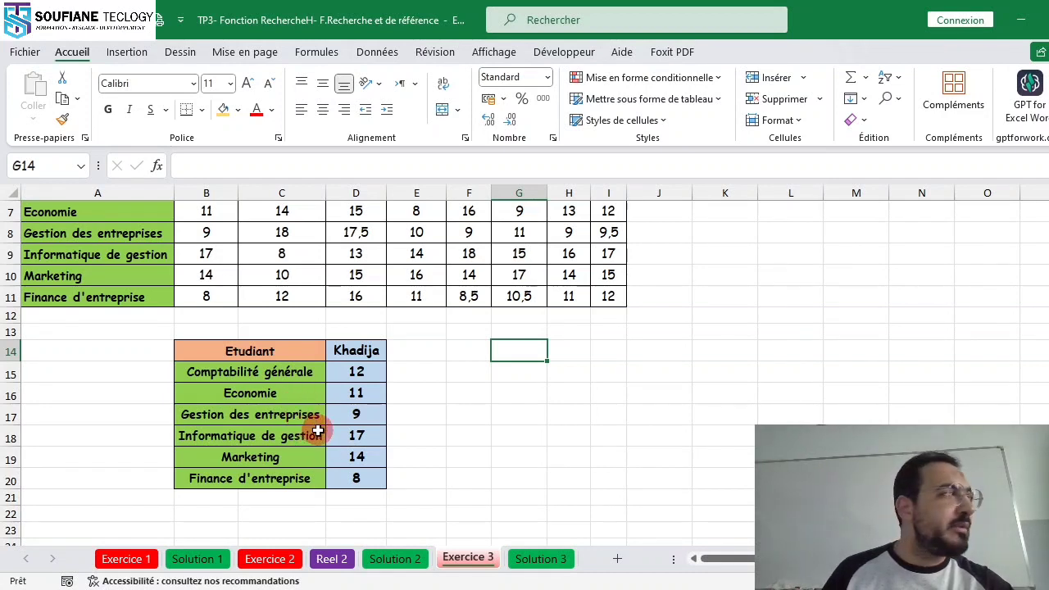
- Try clearing the student name from cell D14 of the Etudiant table
click(358, 345)
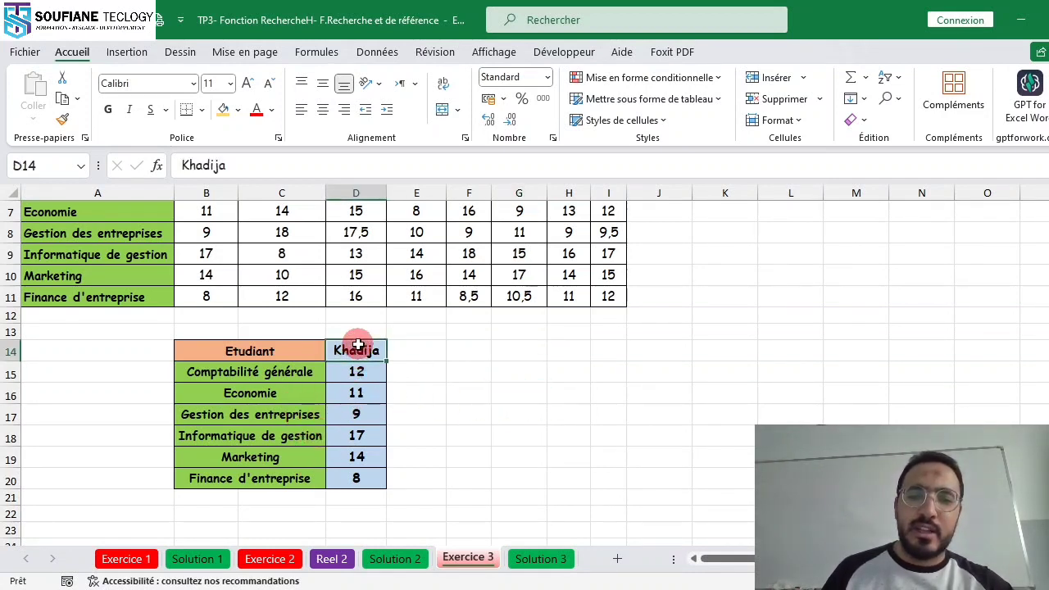
key(Delete)
click(468, 386)
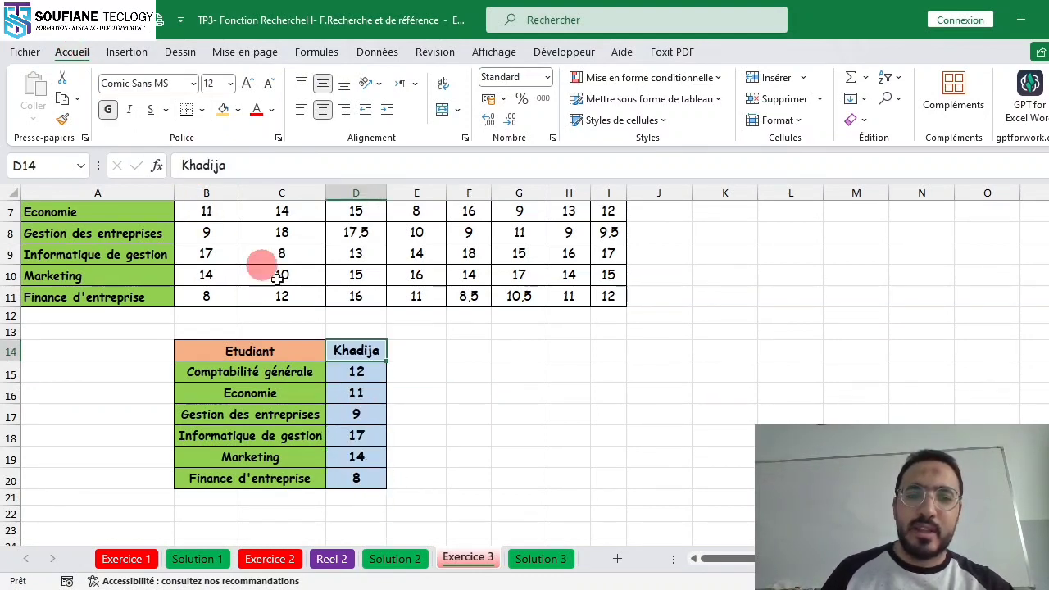
click(500, 394)
- Examine the existing Comptabilité générale formula in cell D15 and its lookup table range, leaving it unedited
double_click(370, 366)
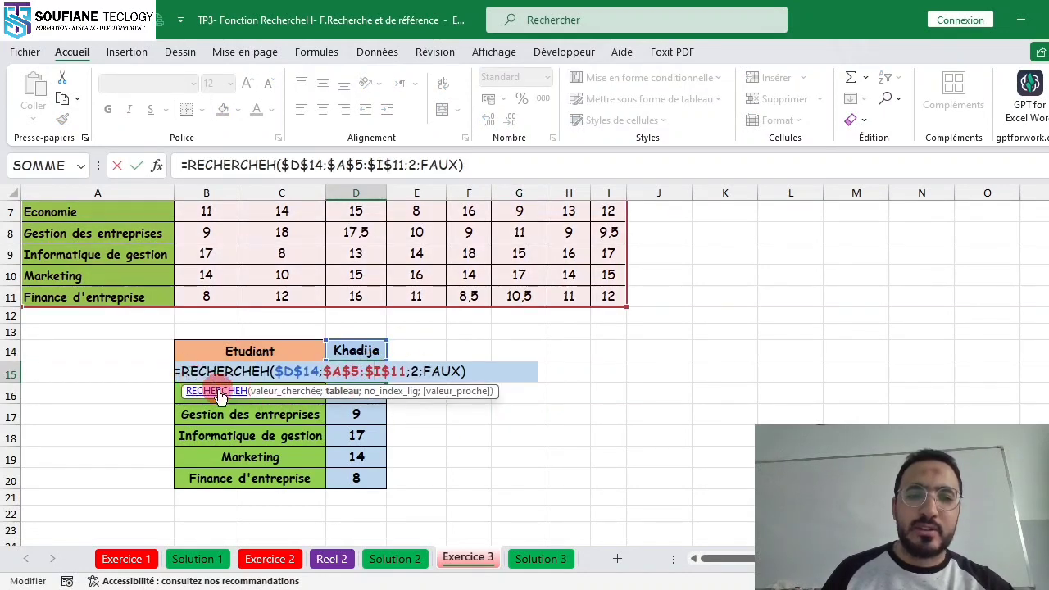
scroll(246, 385, up, 2)
scroll(311, 445, down, 1)
scroll(317, 447, down, 1)
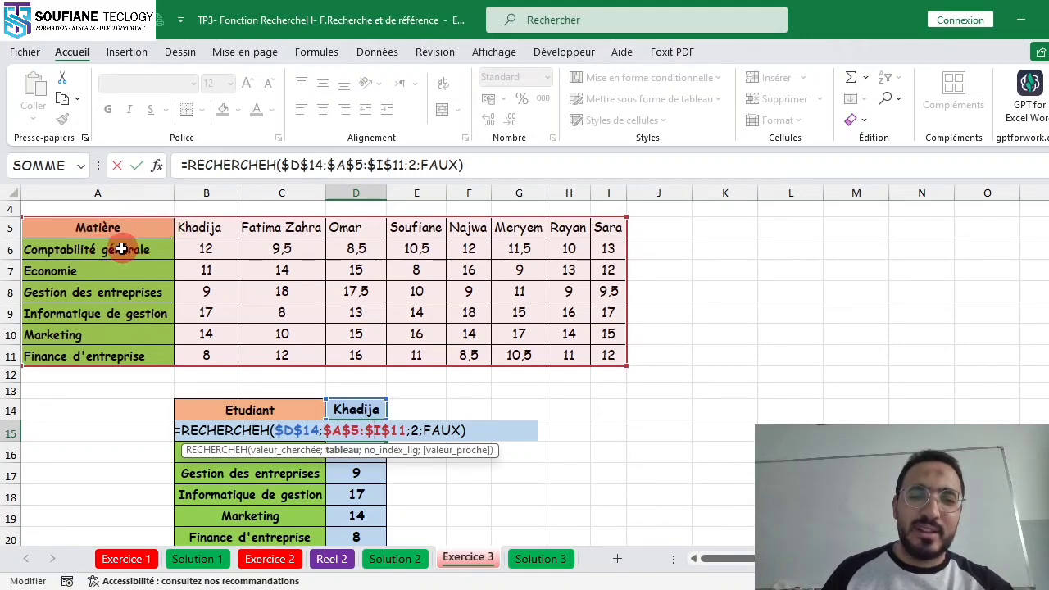
key(ctrl+Return)
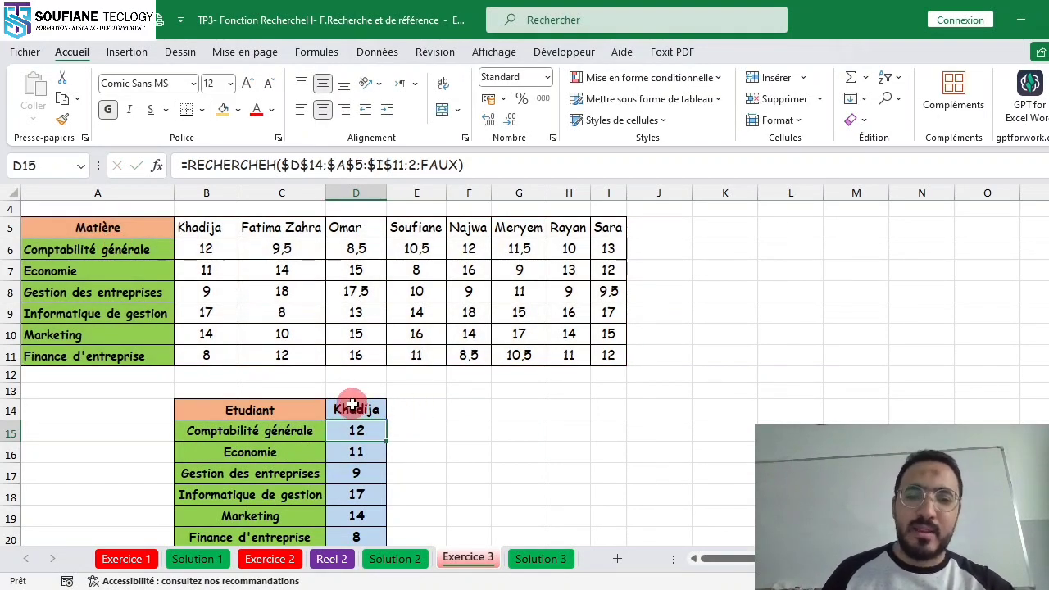
- Clear the student name and all the grade formulas from cells D14:D20
drag(357, 410, 363, 487)
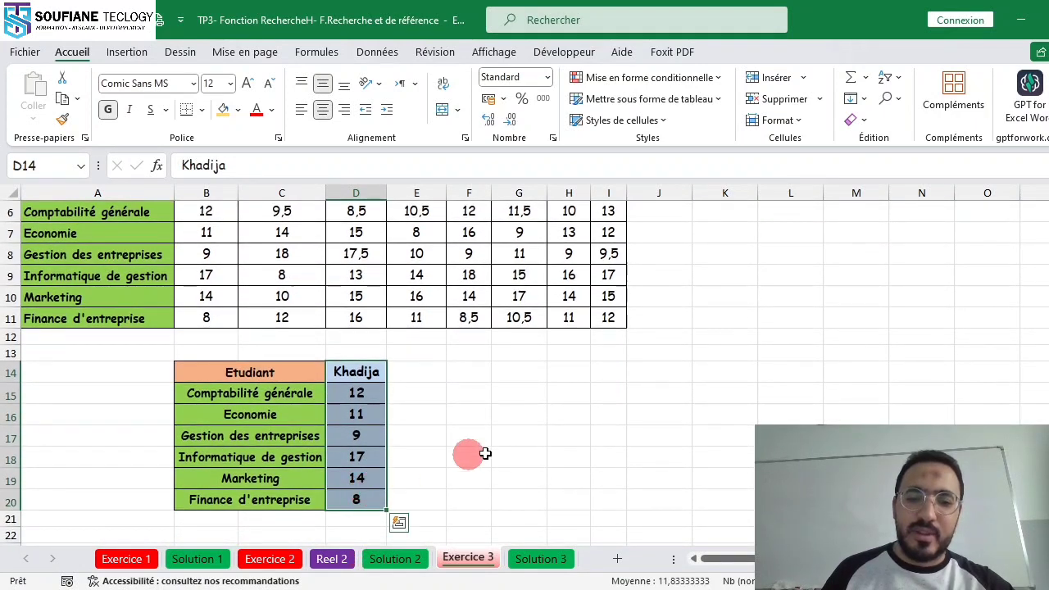
click(492, 460)
drag(356, 371, 358, 495)
key(Delete)
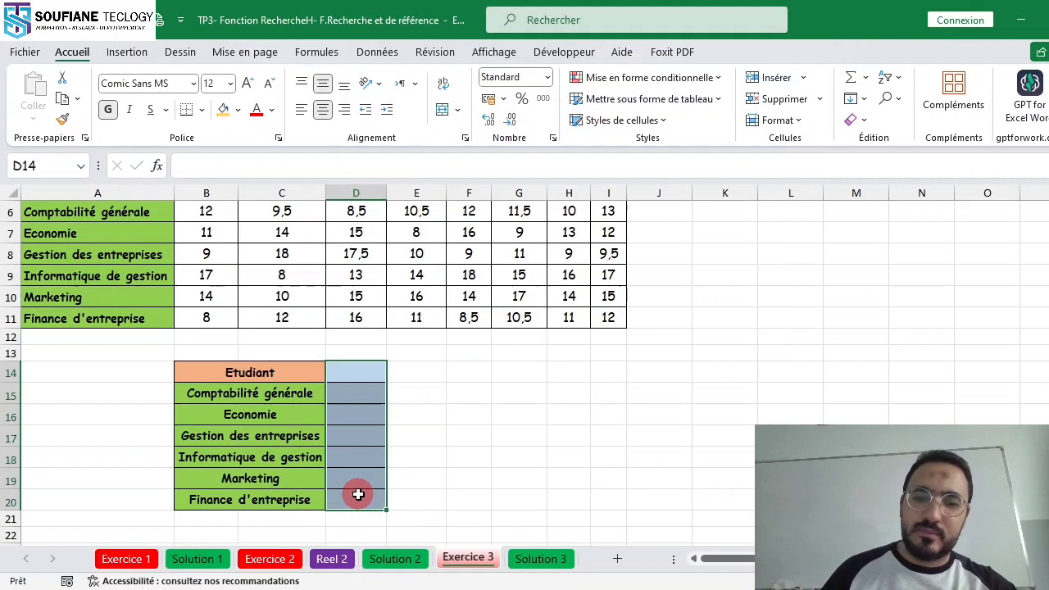
click(497, 417)
- Enter =RECHERCHEH(D14;B5:I11;2;0) in cell D15 to look up the student's Comptabilité générale grade
click(368, 393)
text(=)
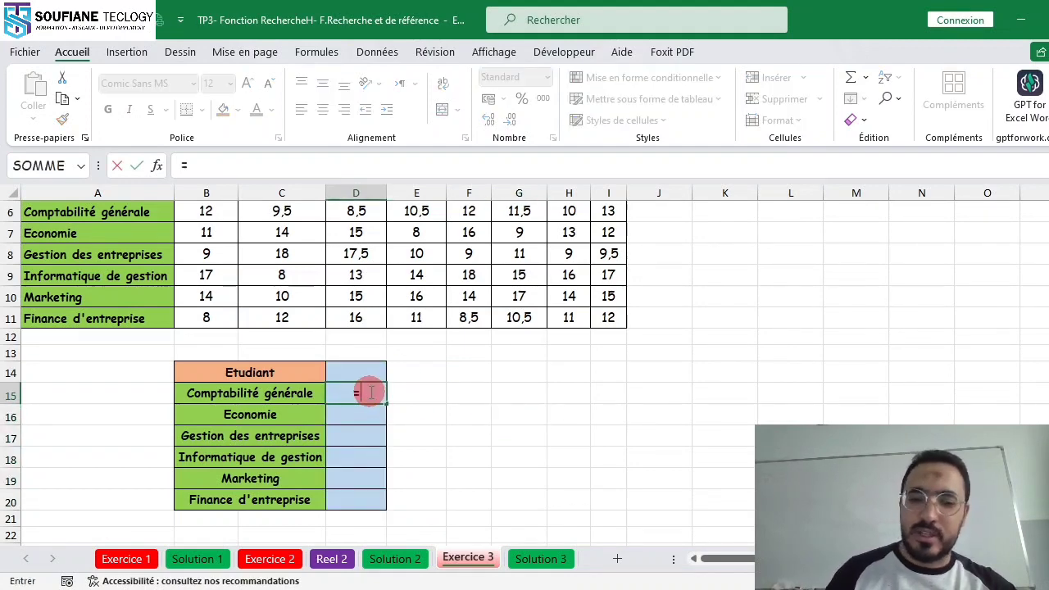
text(re)
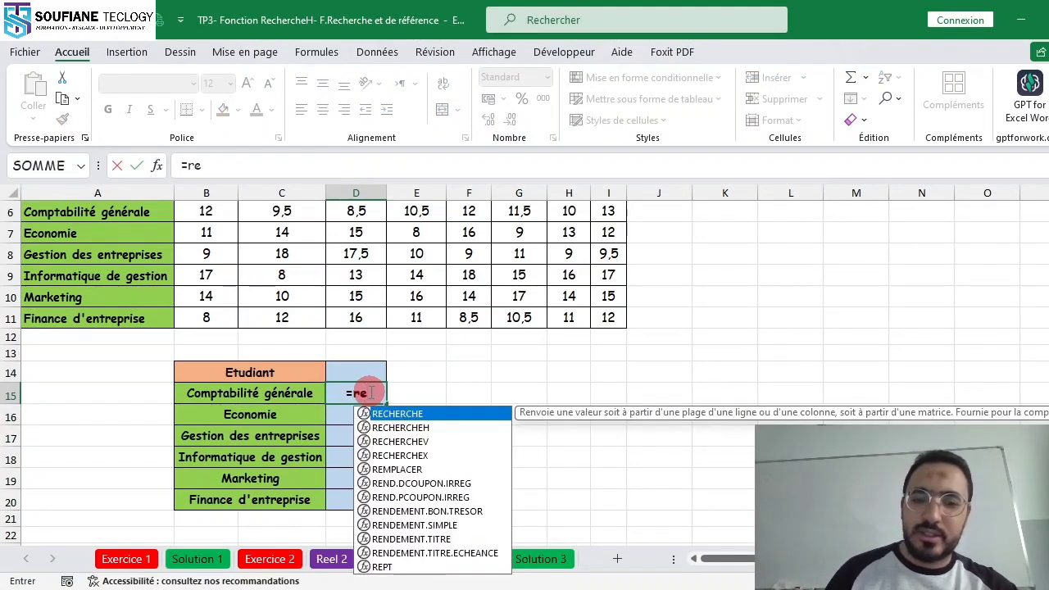
double_click(402, 427)
click(354, 372)
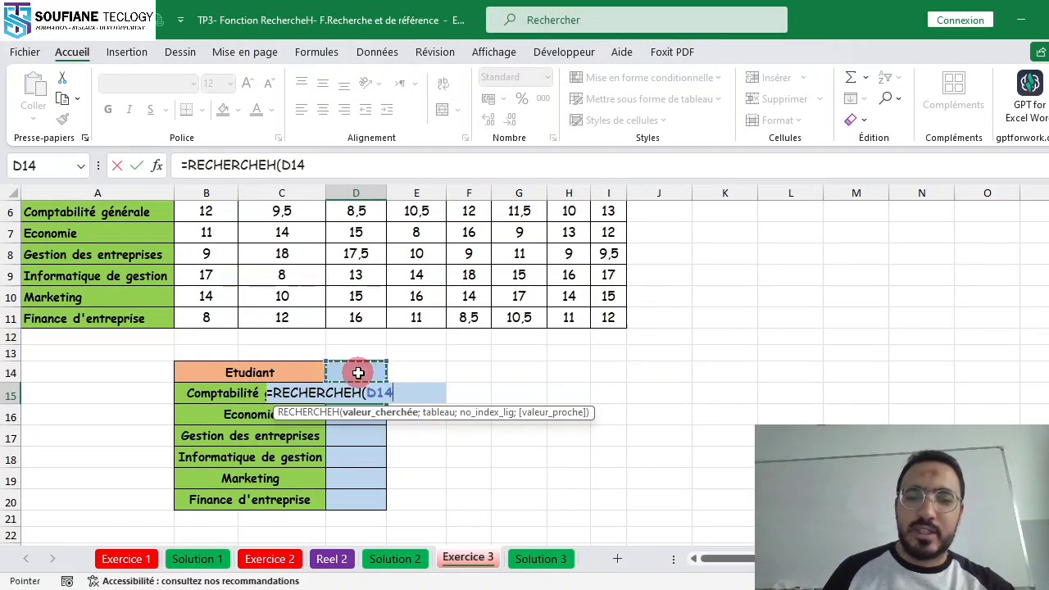
text(;)
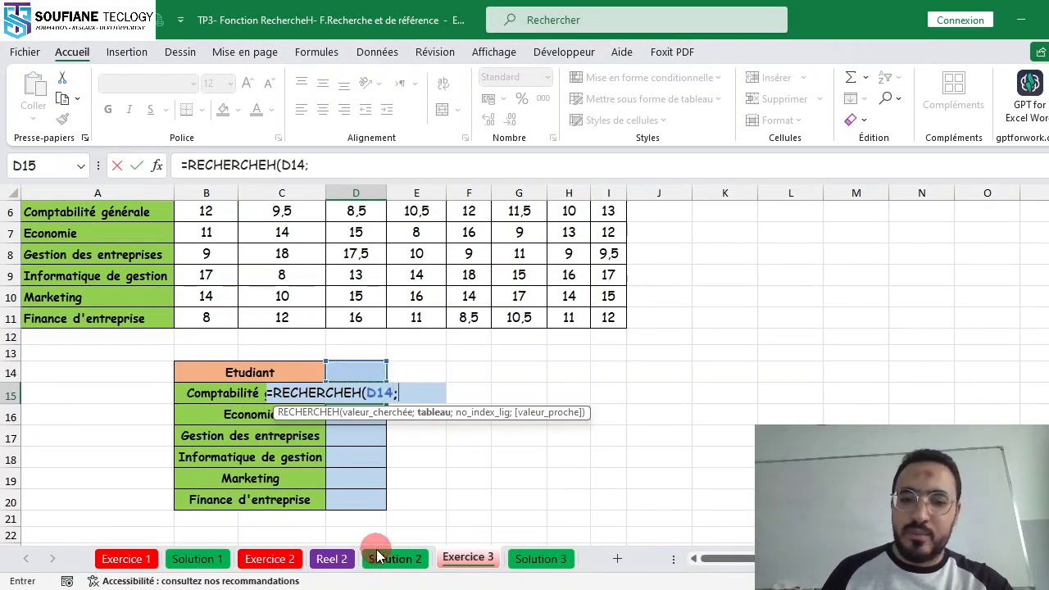
scroll(336, 443, up, 1)
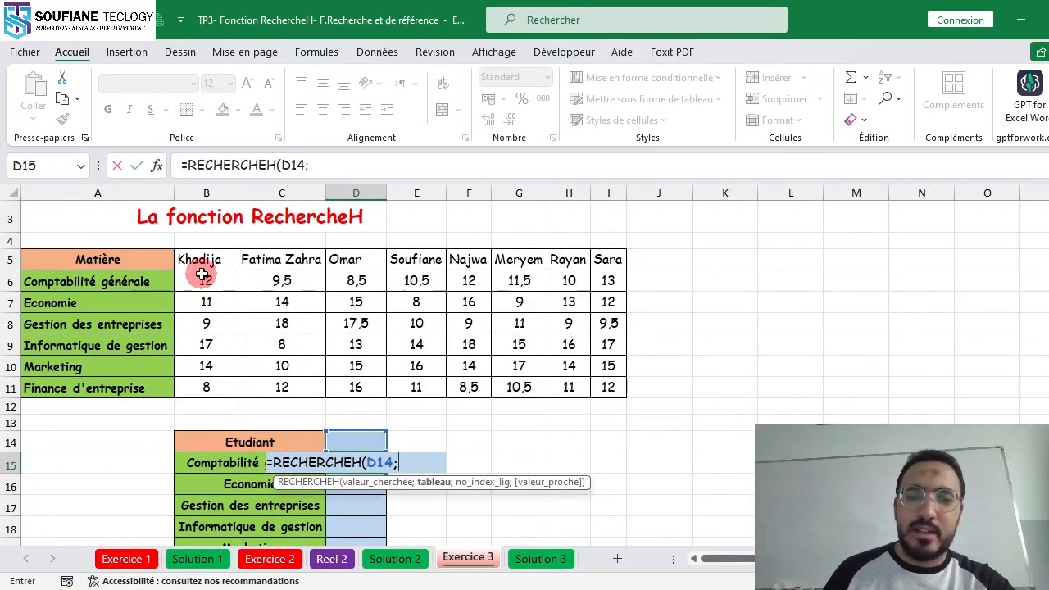
drag(195, 257, 595, 387)
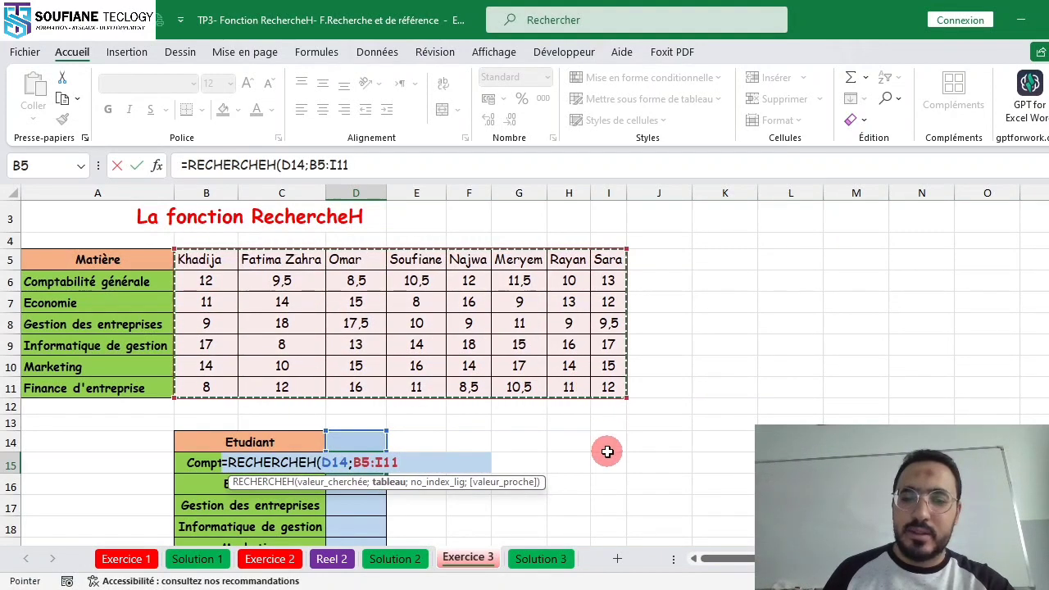
text(;)
scroll(607, 451, down, 1)
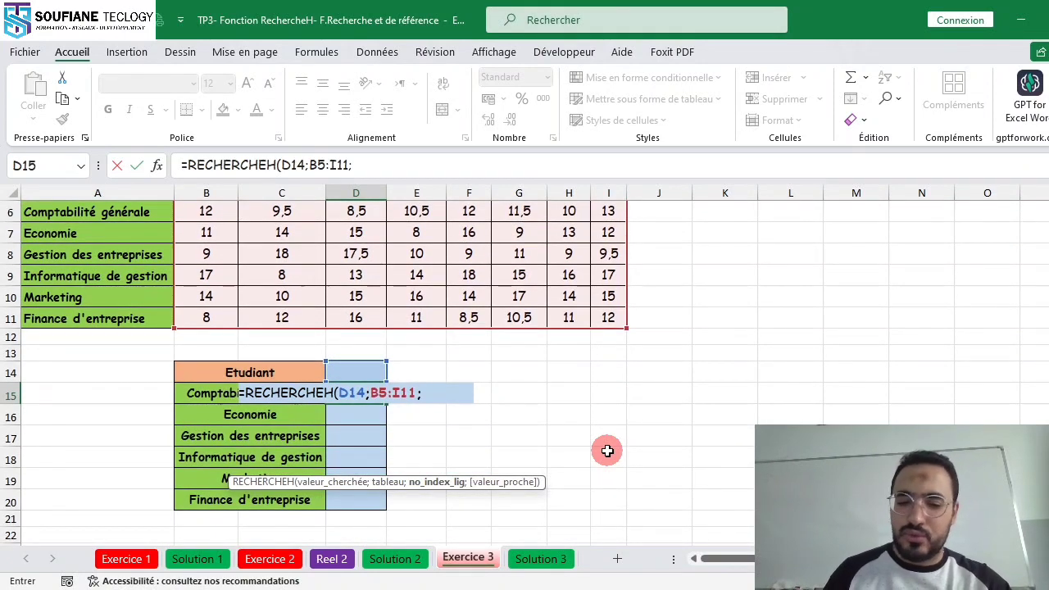
text(2;)
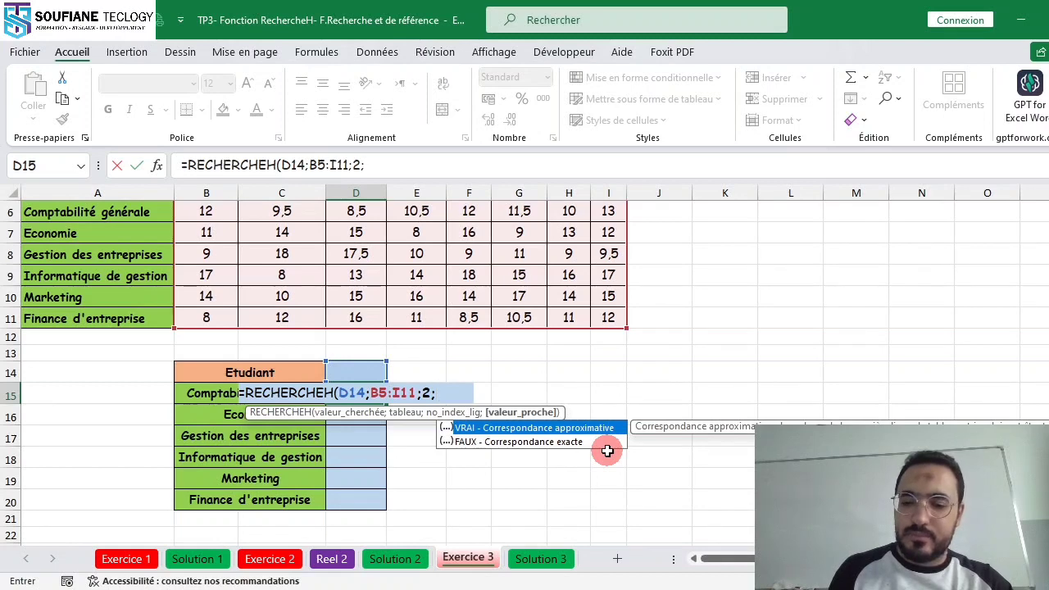
text(0))
key(Return)
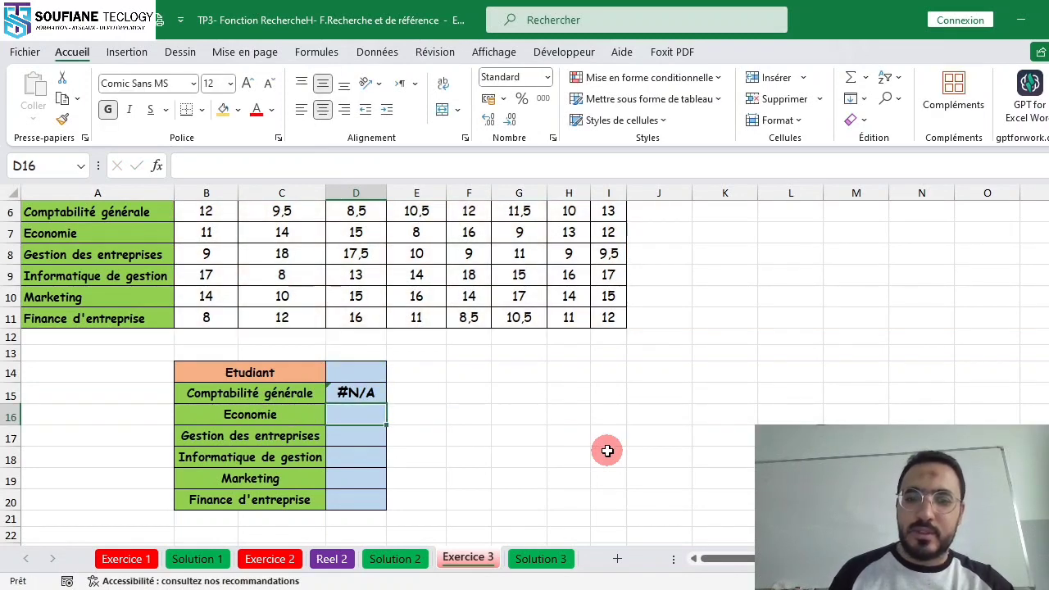
- Test the Comptabilité générale formula by entering the student name from cell D5 in cell D14
click(363, 368)
scroll(491, 407, up, 1)
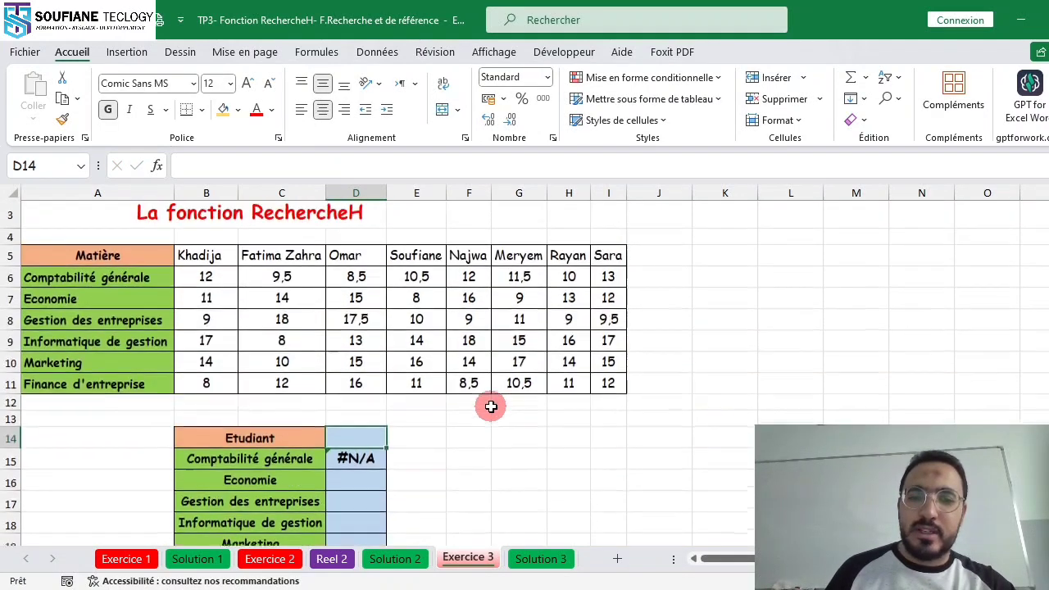
text(Omar)
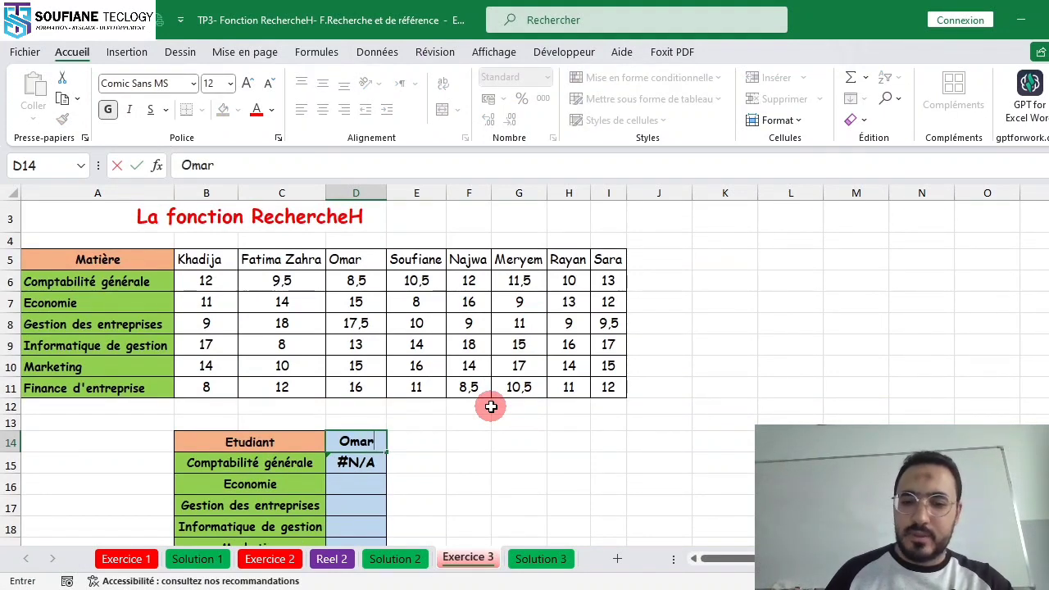
key(Return)
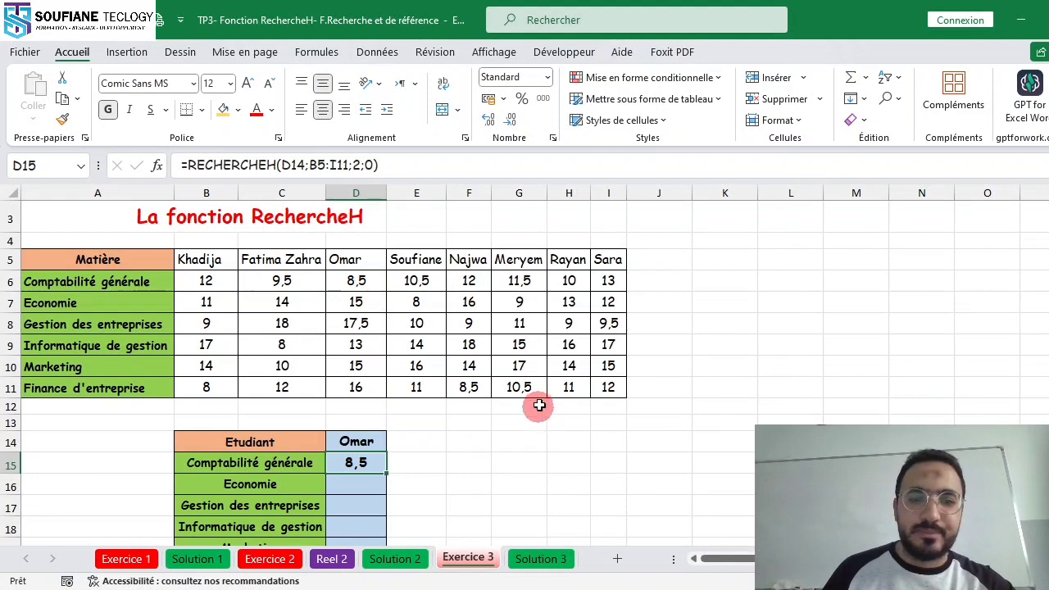
- Examine the references in the D15 formula without editing it, and select the Economie grade cell D16
scroll(540, 405, down, 1)
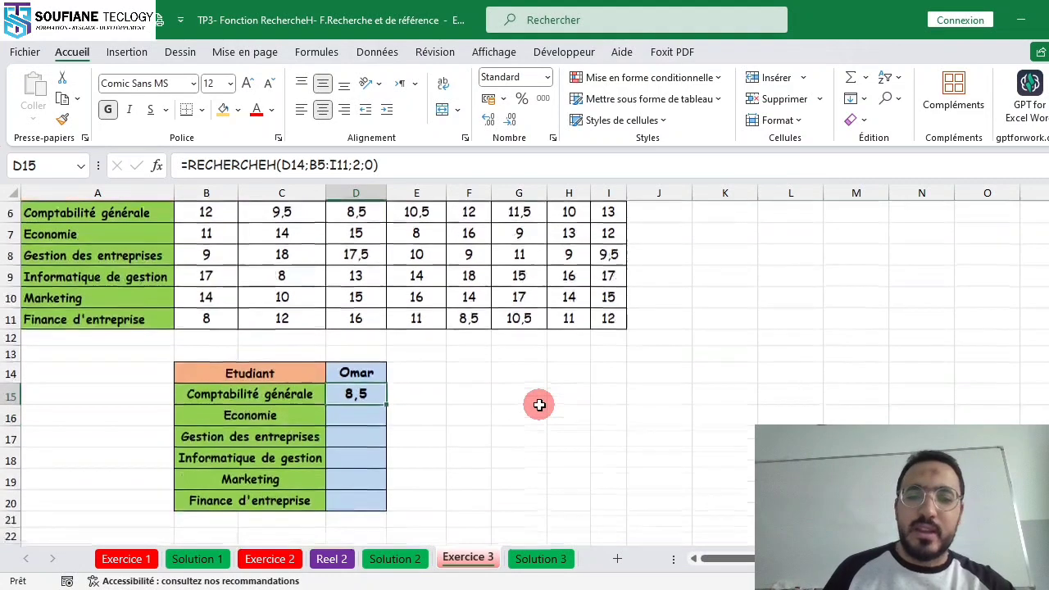
double_click(352, 395)
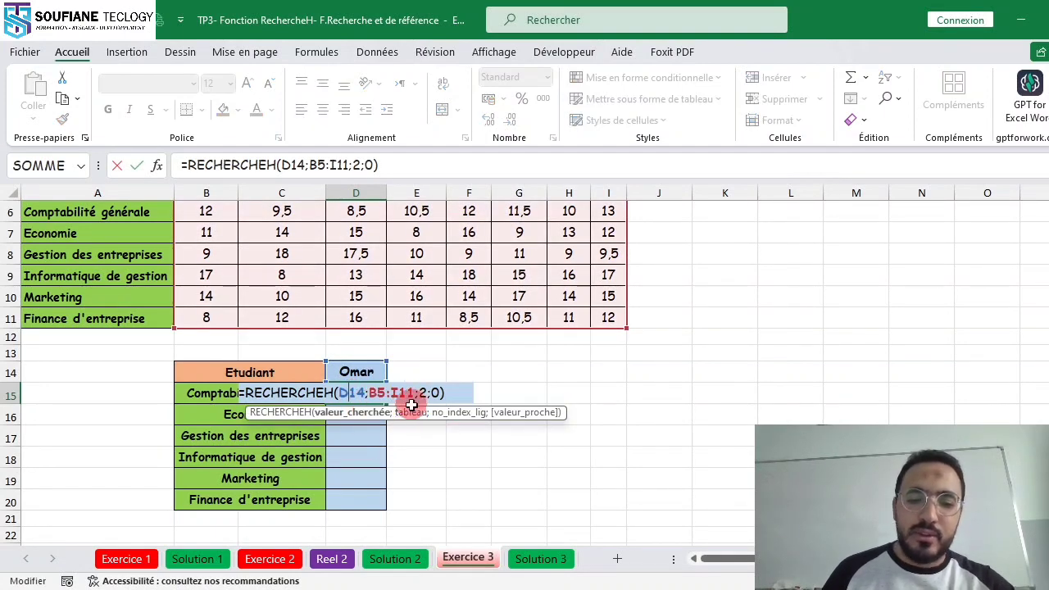
key(Escape)
click(364, 419)
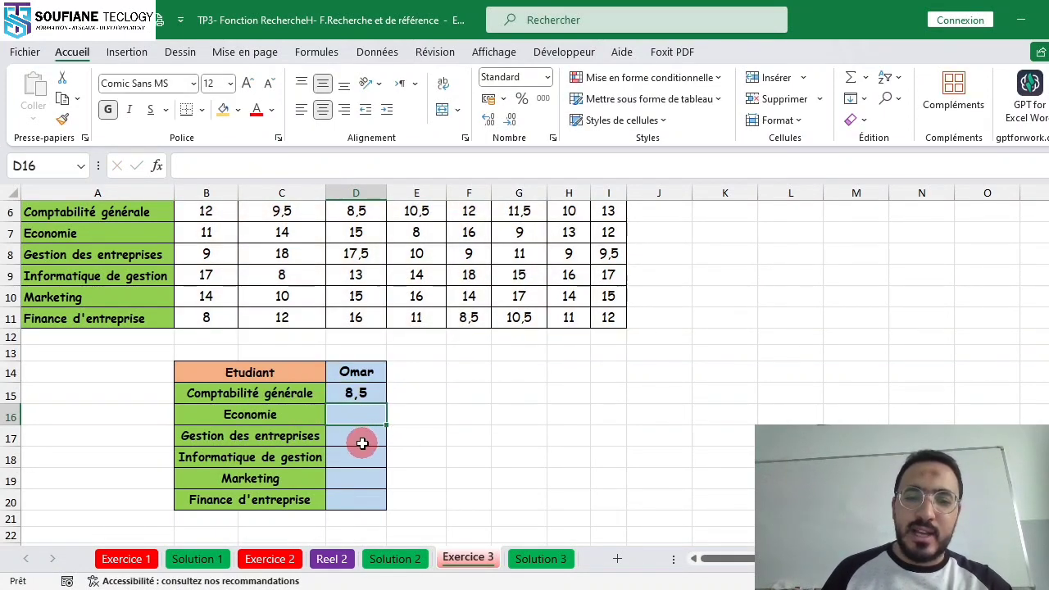
- Start a RECHERCHEH formula in the Finance d'entreprise grade cell D20 with D14 as the lookup value
click(362, 443)
click(362, 457)
click(359, 485)
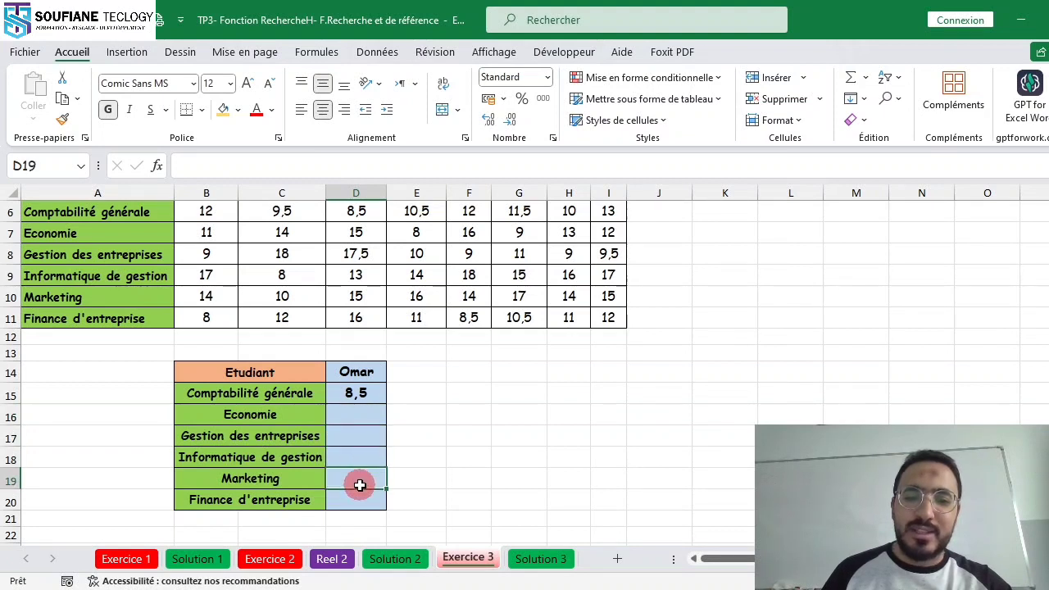
click(360, 500)
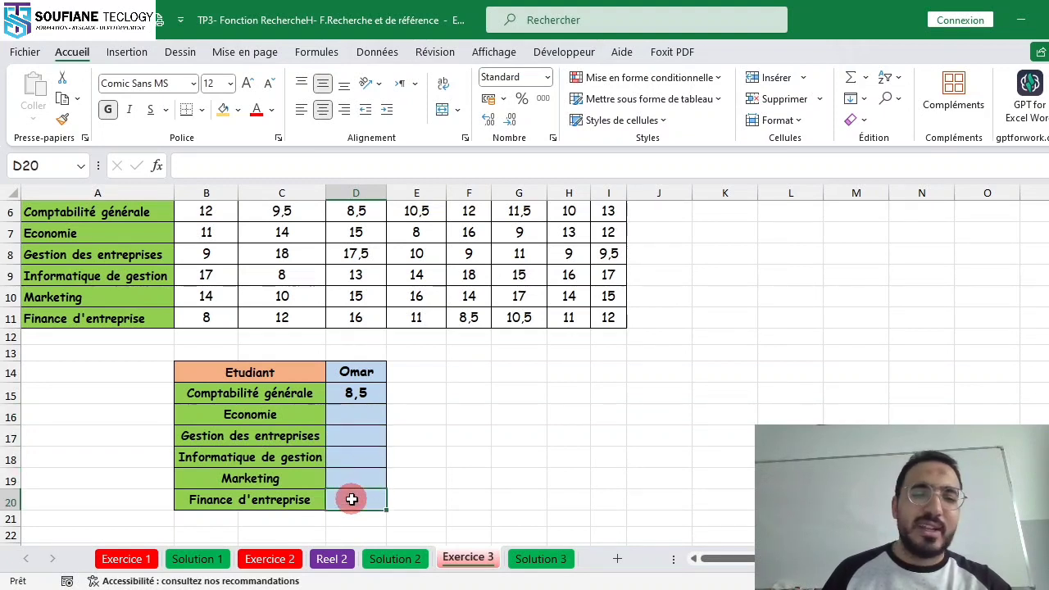
double_click(352, 499)
text(=)
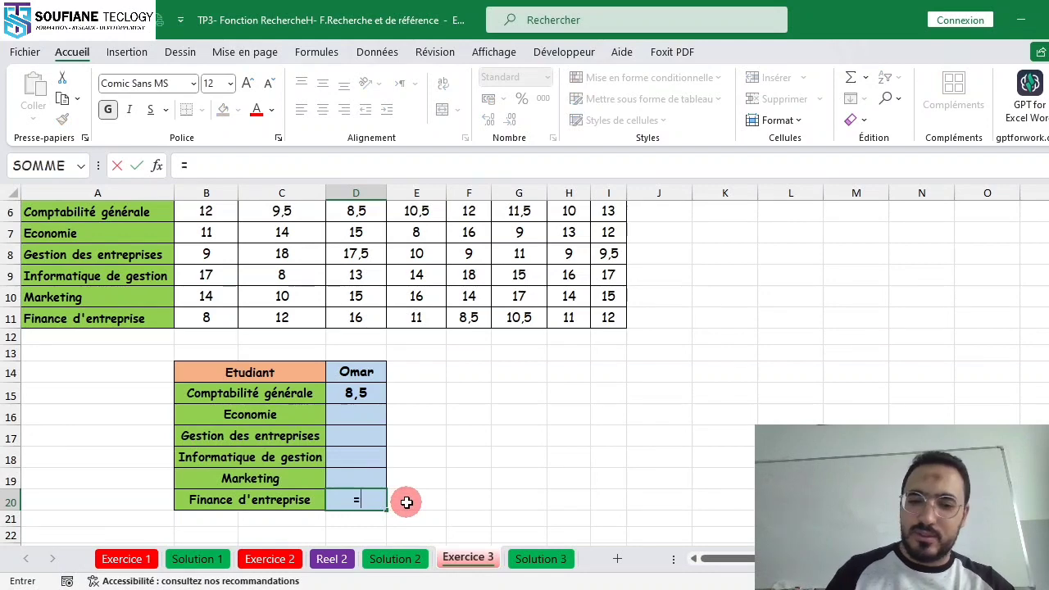
text(re)
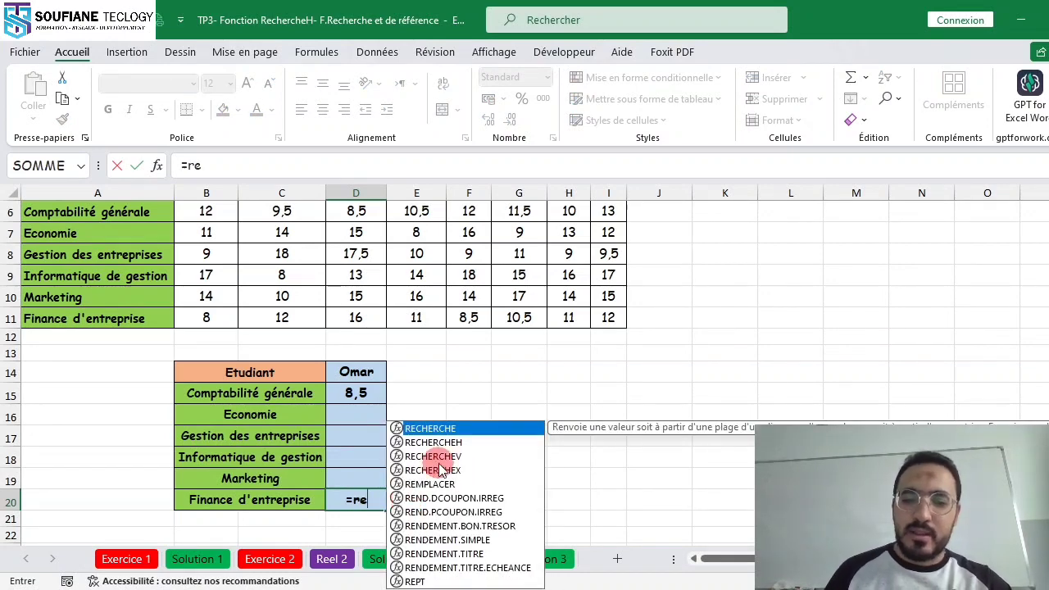
double_click(442, 443)
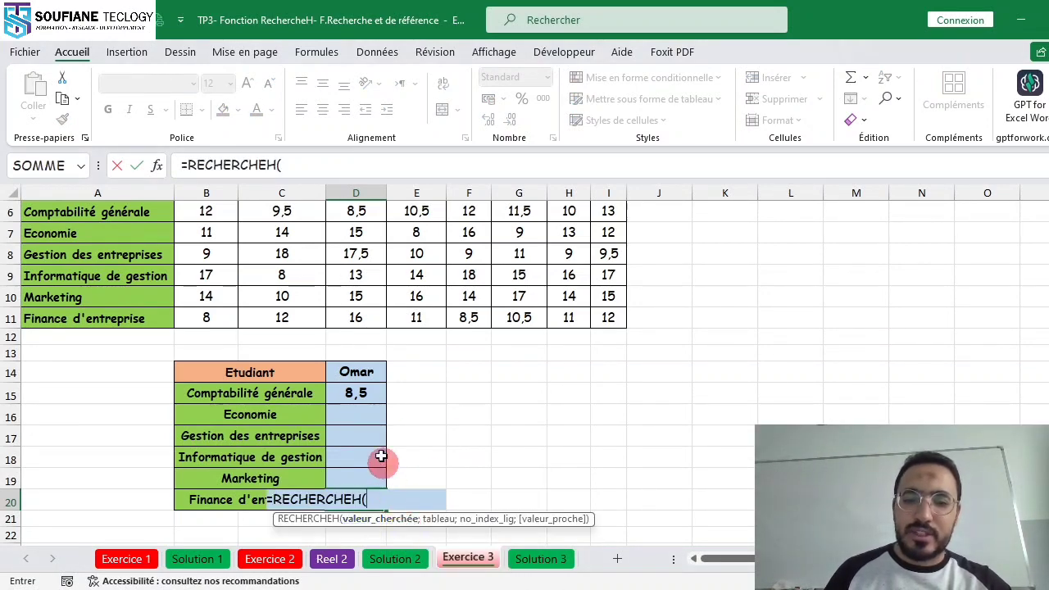
click(359, 373)
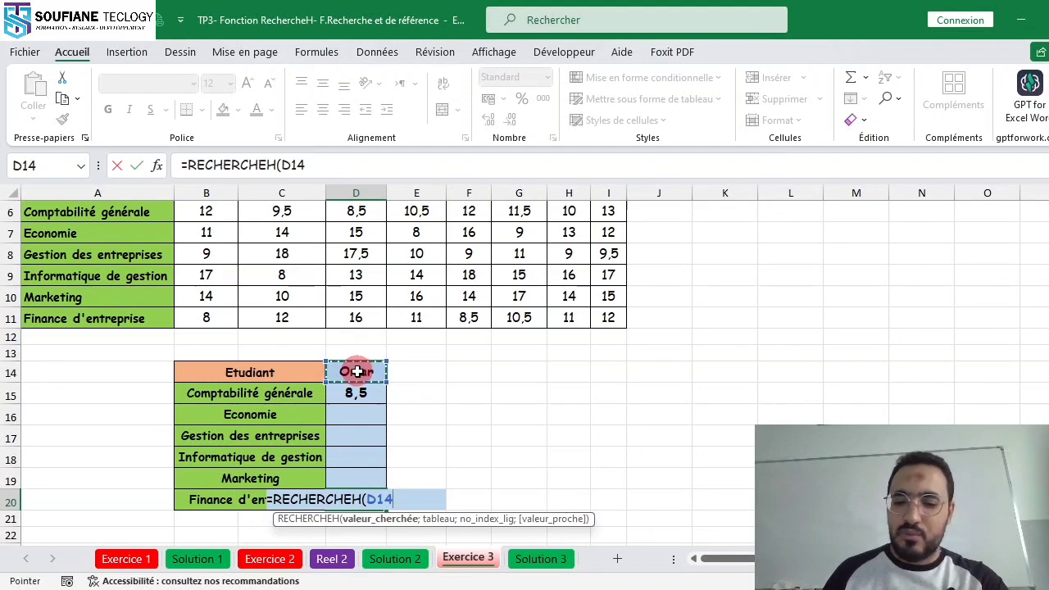
text(;)
- Complete the D20 formula with table B5:I11, row index 7 and exact match FAUX
scroll(377, 443, up, 2)
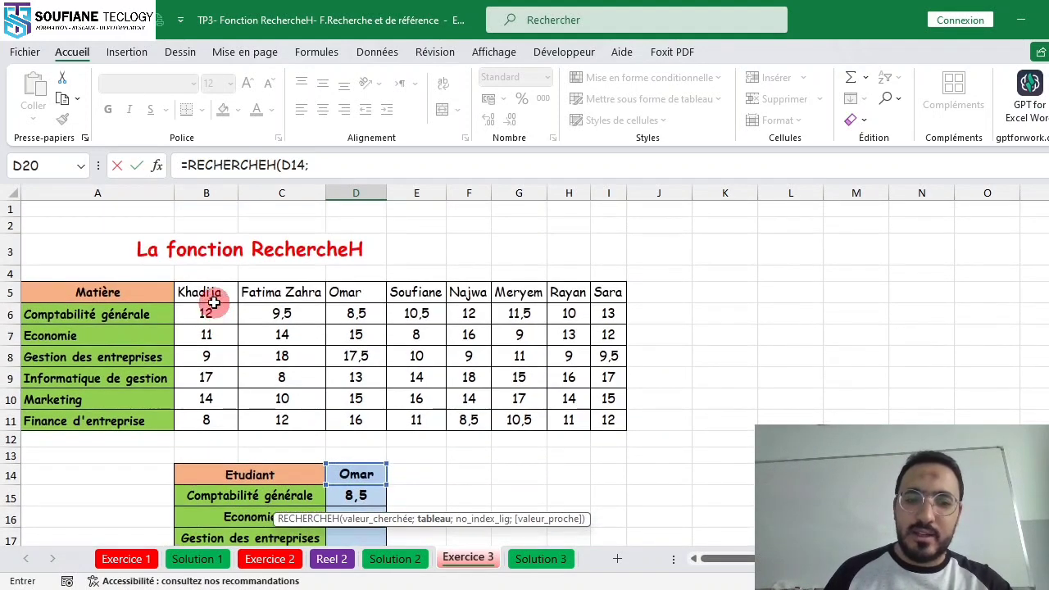
drag(213, 302, 590, 416)
text(;)
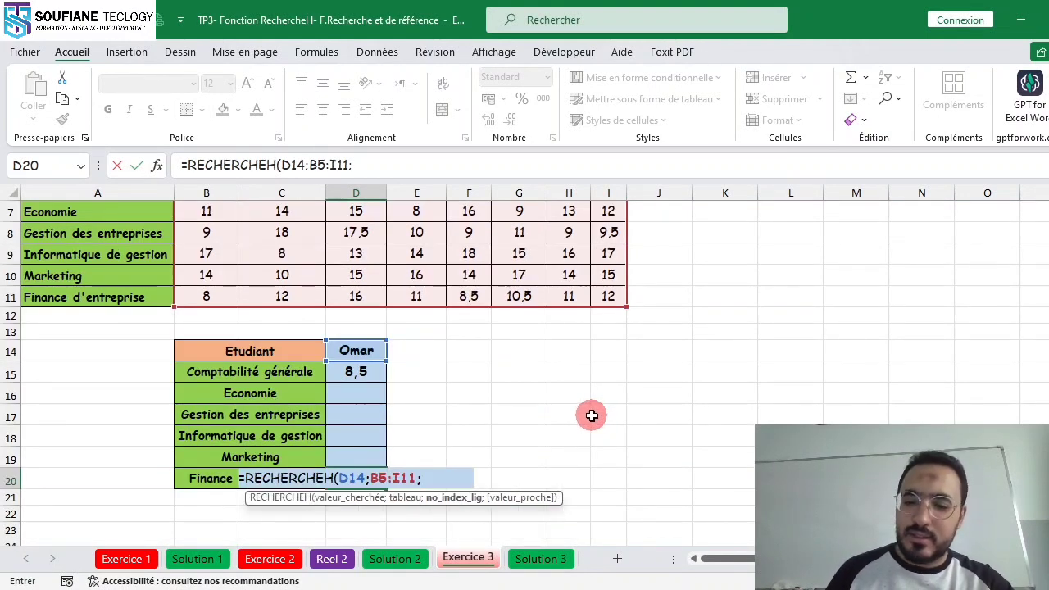
text(7)
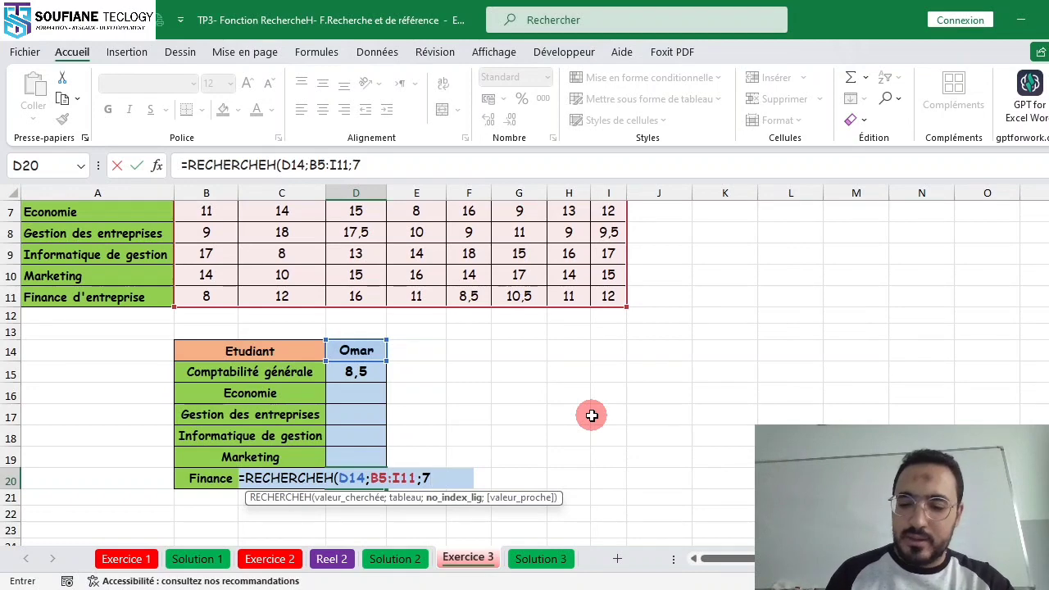
text(;)
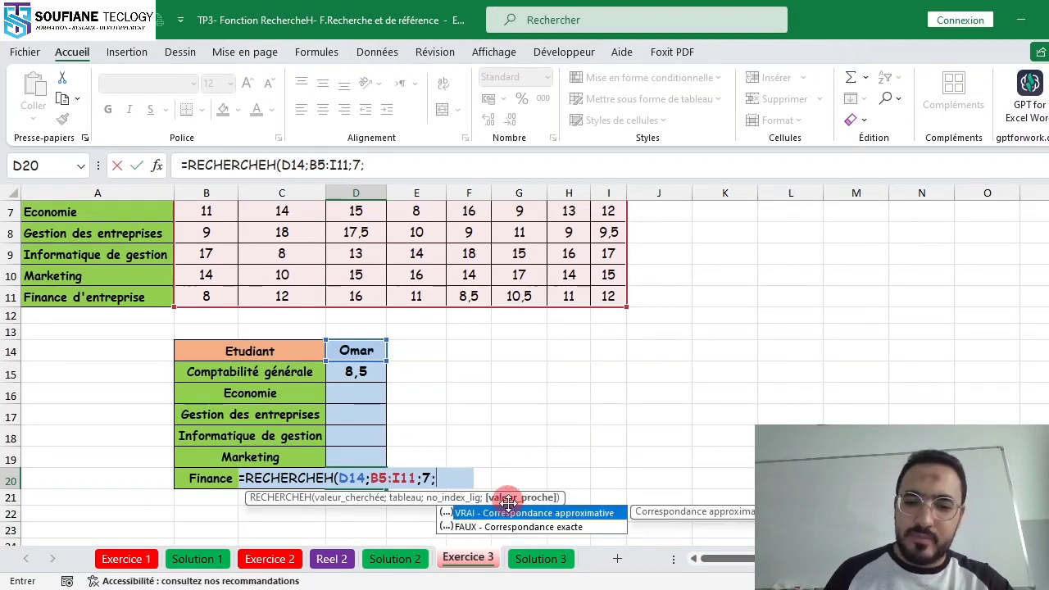
double_click(502, 527)
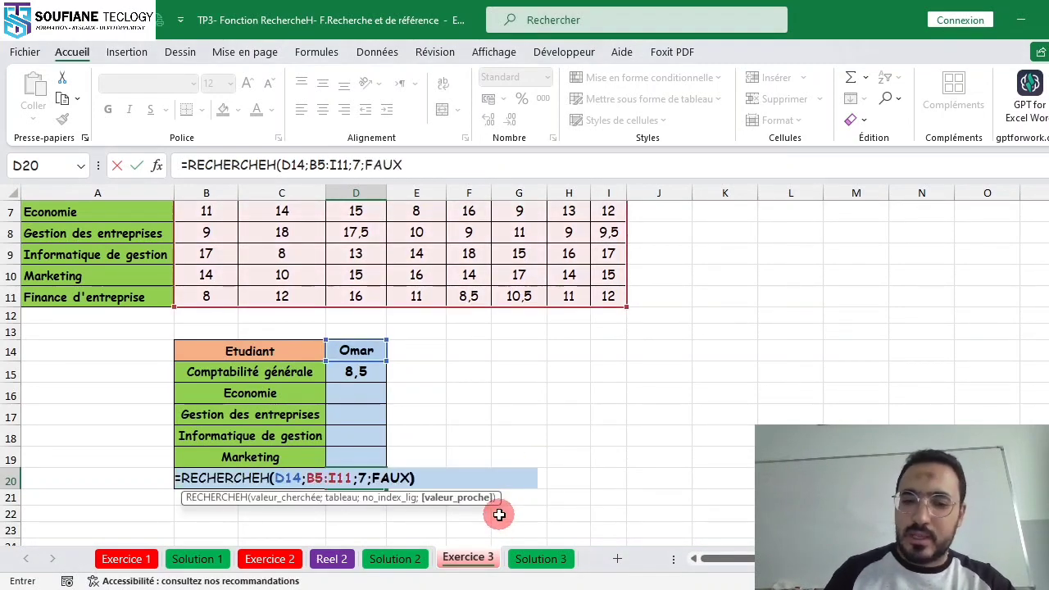
key(Return)
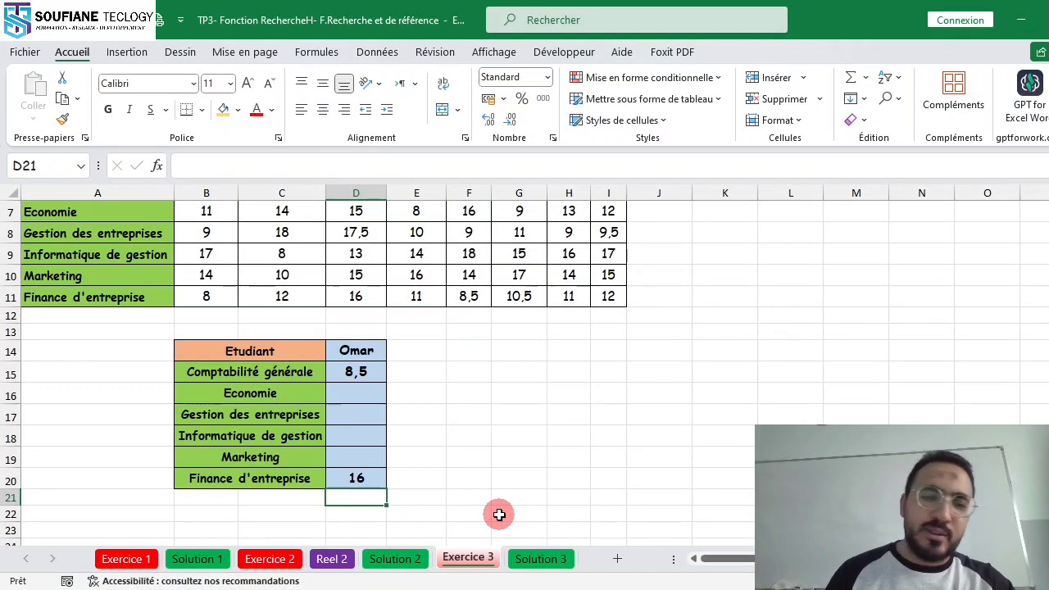
- Switch to File Explorer and open TP2- Fonction RechercheV_valeur-exacte from the EXERCICES Excel subfolder 3-Fonctions Recherche et de référence
scroll(533, 500, up, 1)
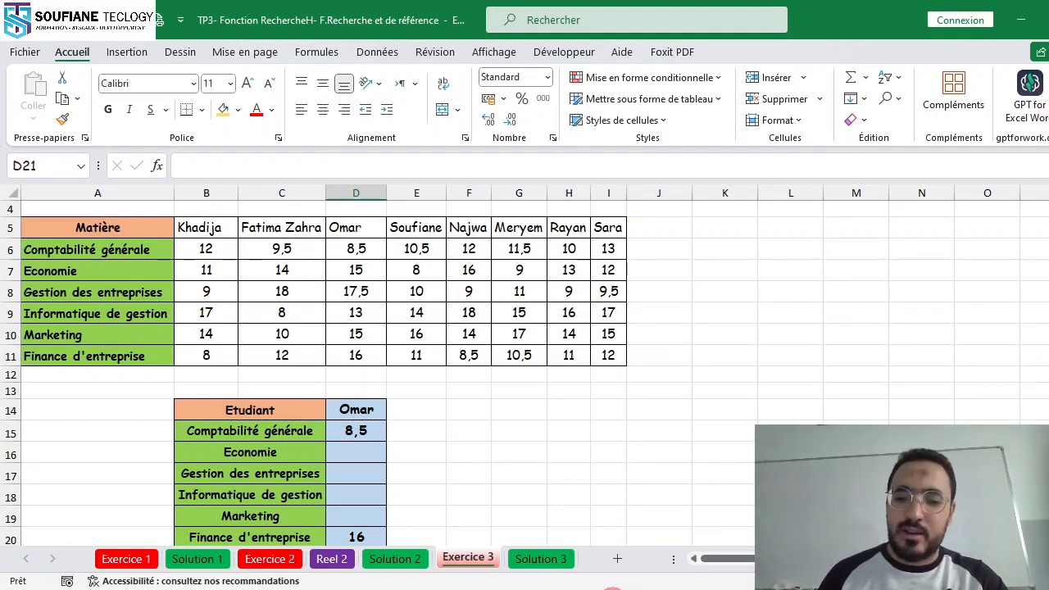
mouse_move(611, 589)
click(400, 589)
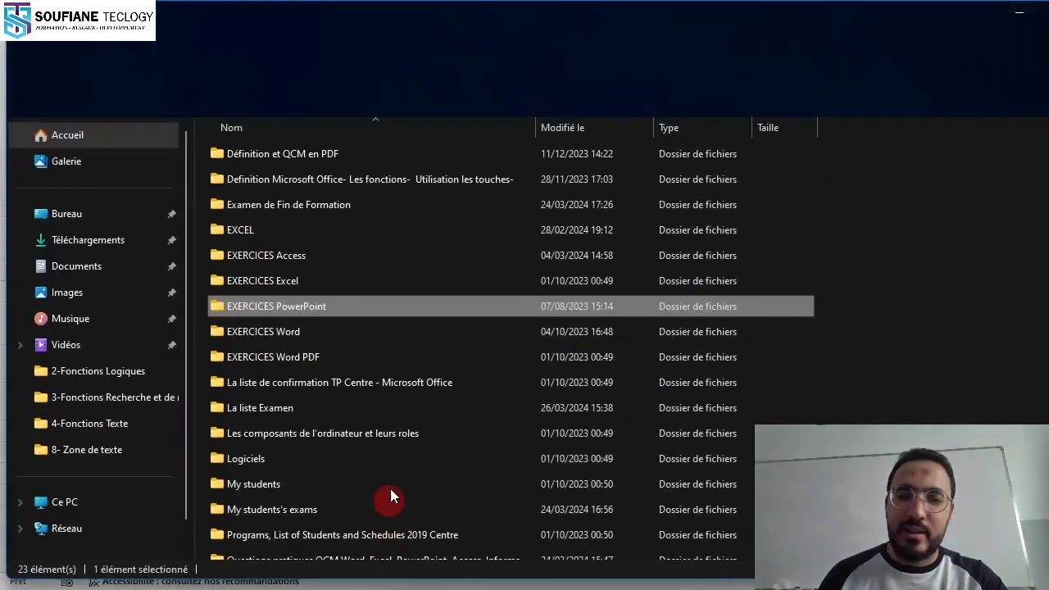
double_click(287, 284)
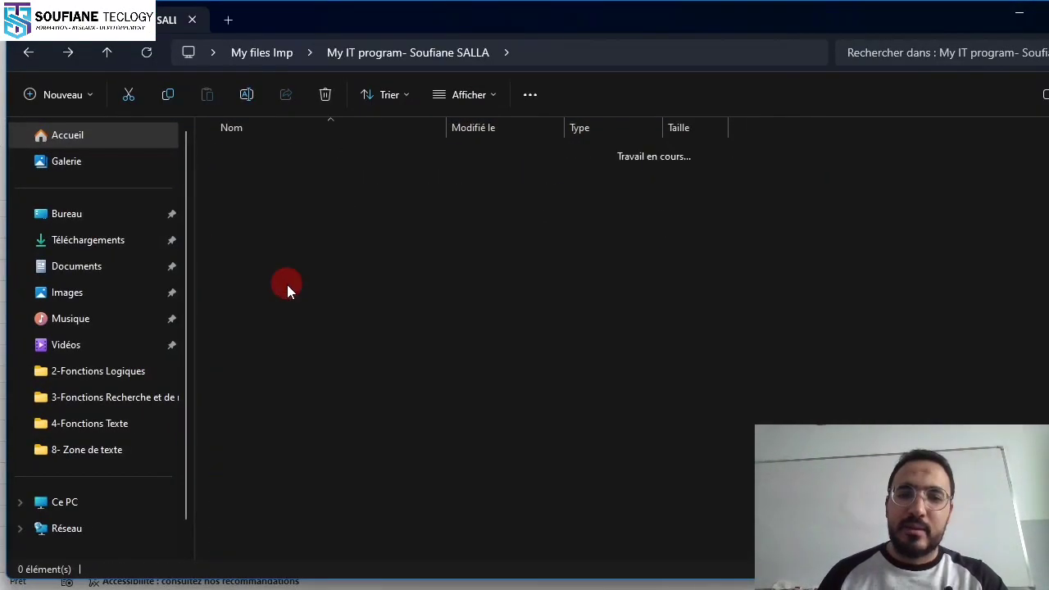
double_click(293, 230)
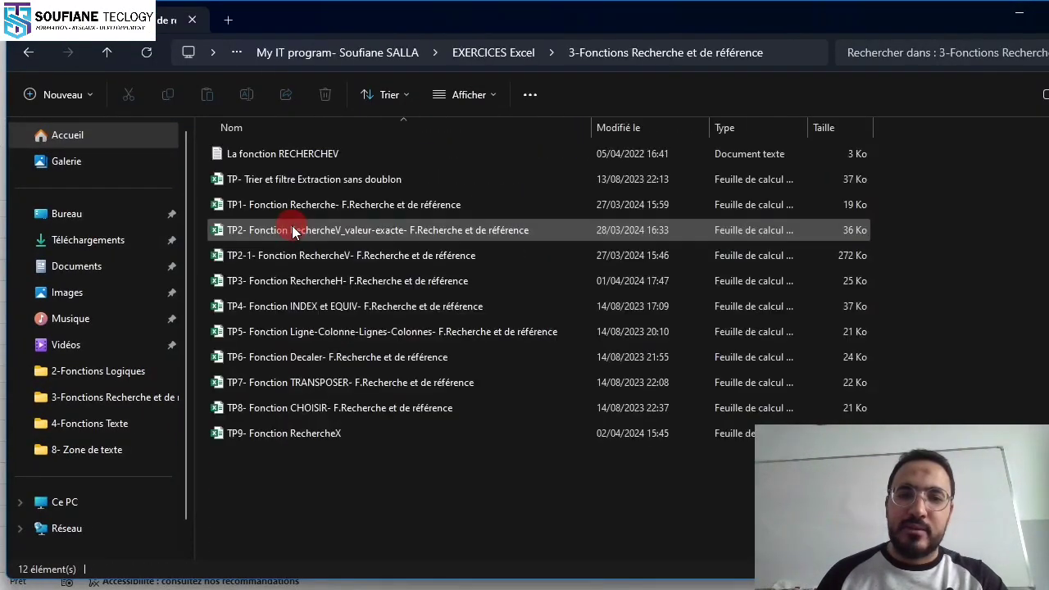
double_click(347, 235)
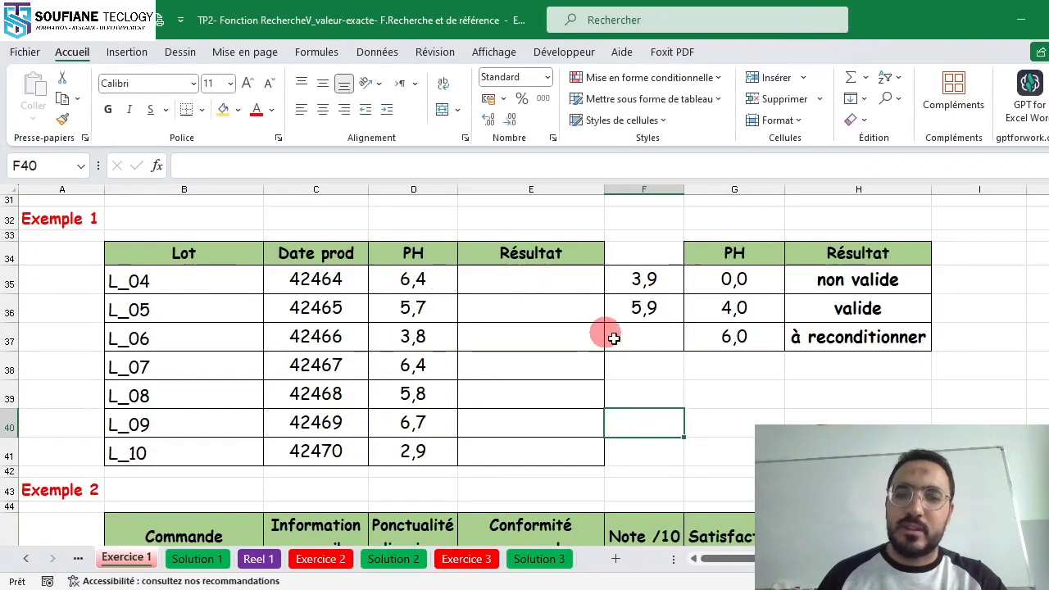
- Examine the vertical layout of the Exercice 1 tables in the TP2 workbook, highlighting columns B to E one by one
click(788, 441)
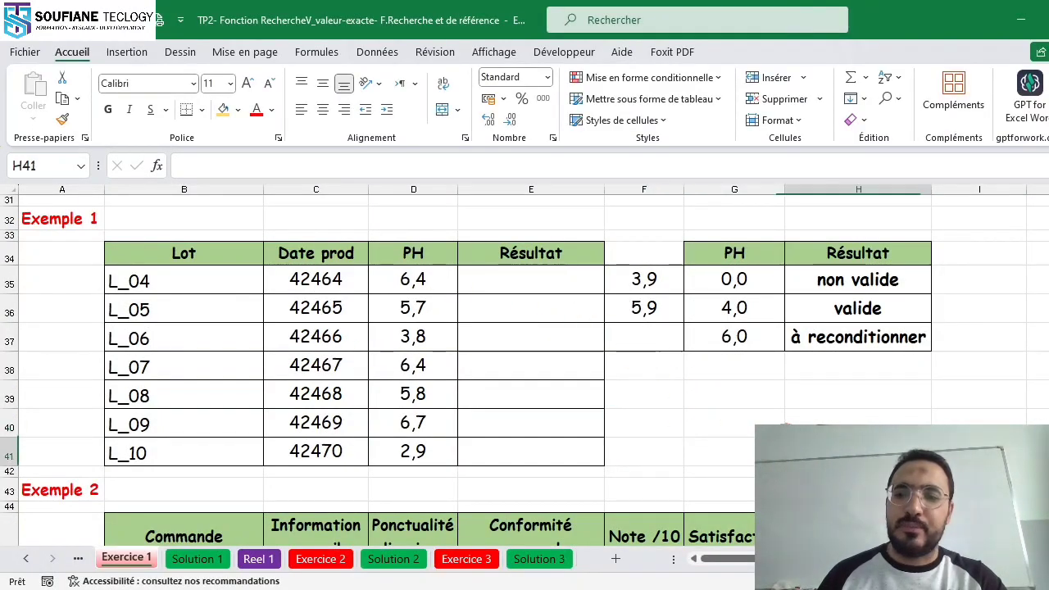
scroll(743, 377, up, 10)
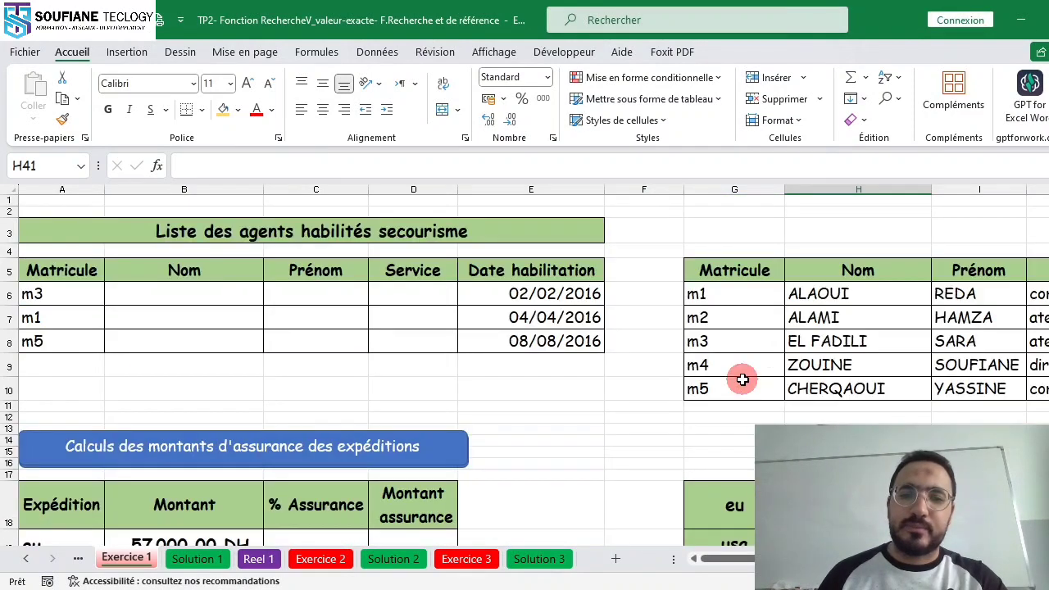
scroll(743, 379, down, 6)
scroll(743, 379, up, 6)
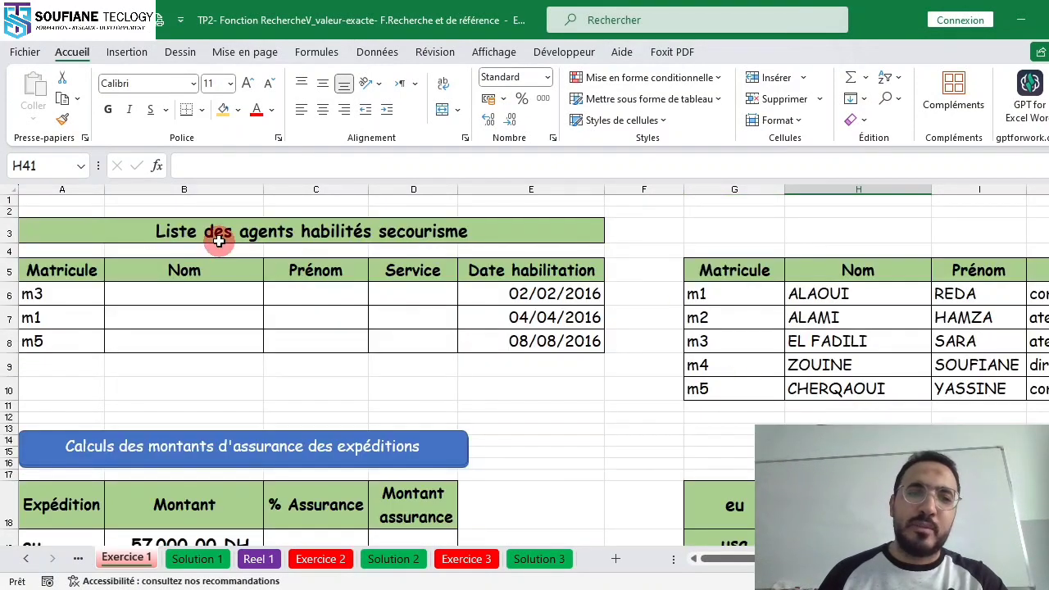
click(197, 189)
click(338, 189)
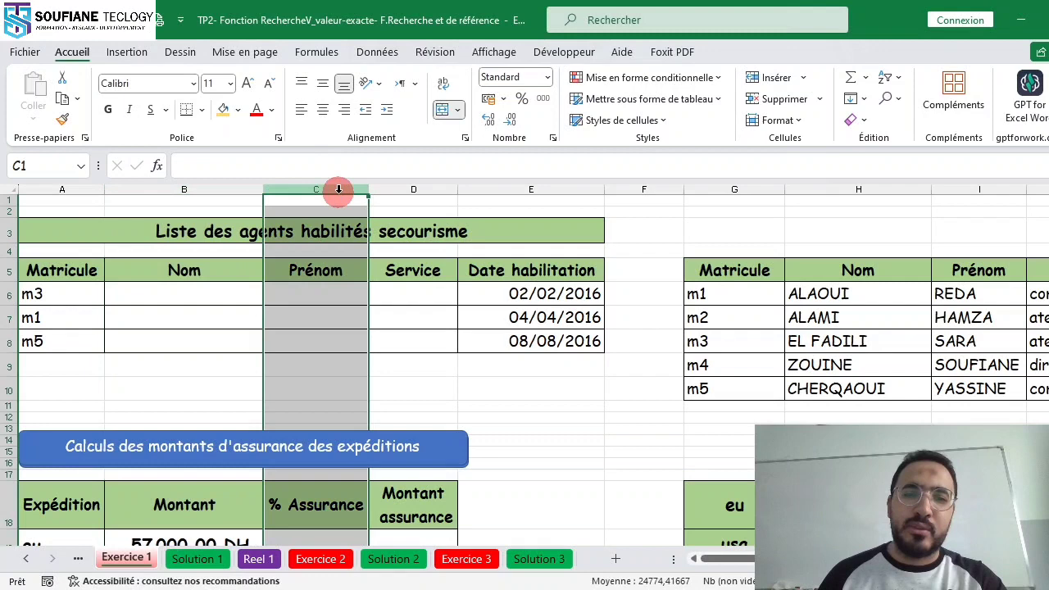
click(413, 188)
click(519, 188)
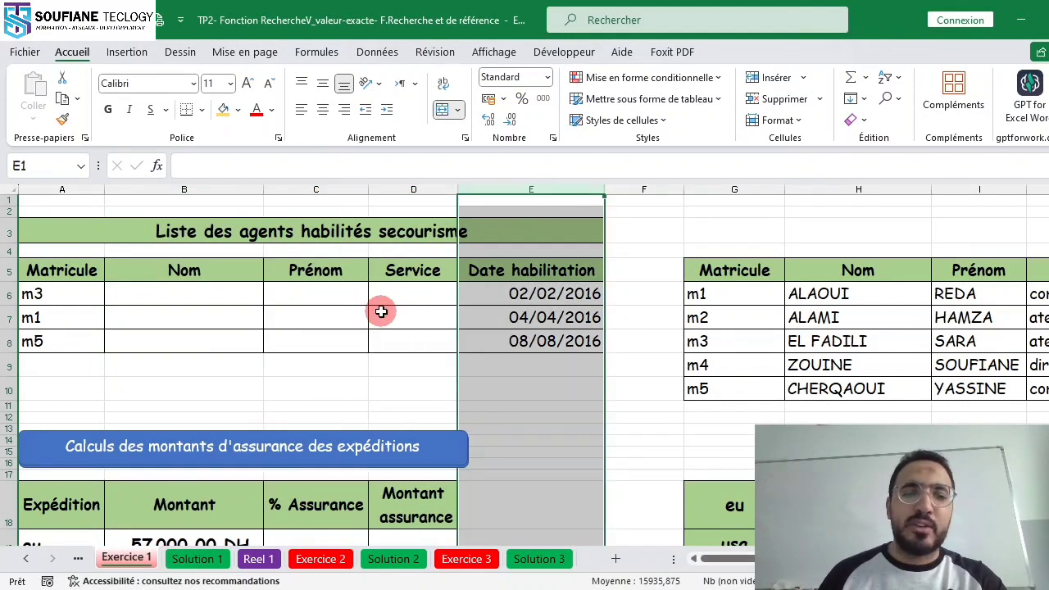
scroll(442, 377, down, 2)
- Return to the TP3 RechercheH workbook and examine the grade table's horizontal layout by highlighting its subject rows
mouse_move(594, 588)
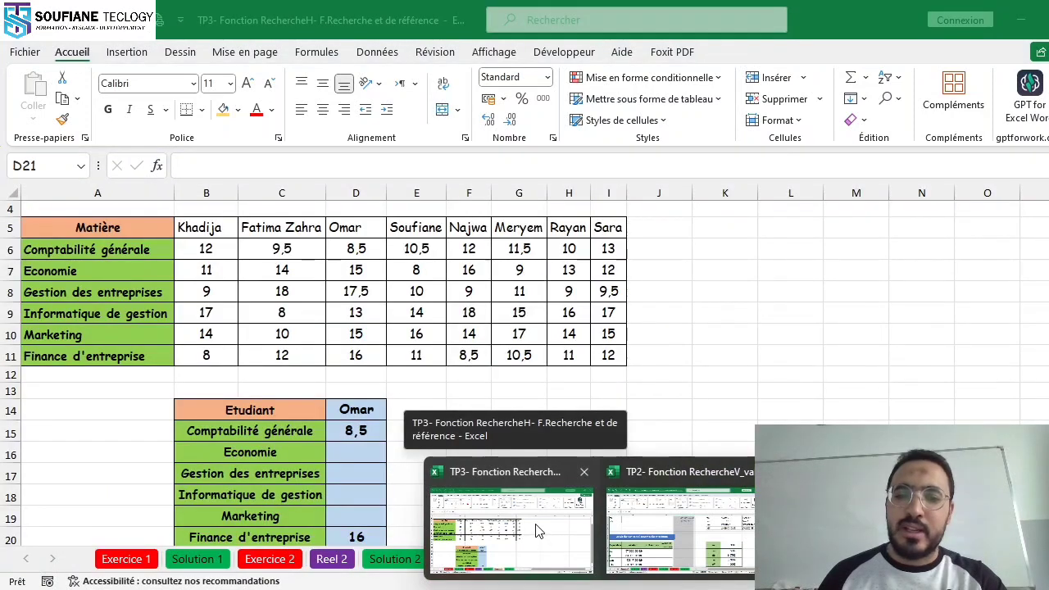
click(539, 533)
click(11, 252)
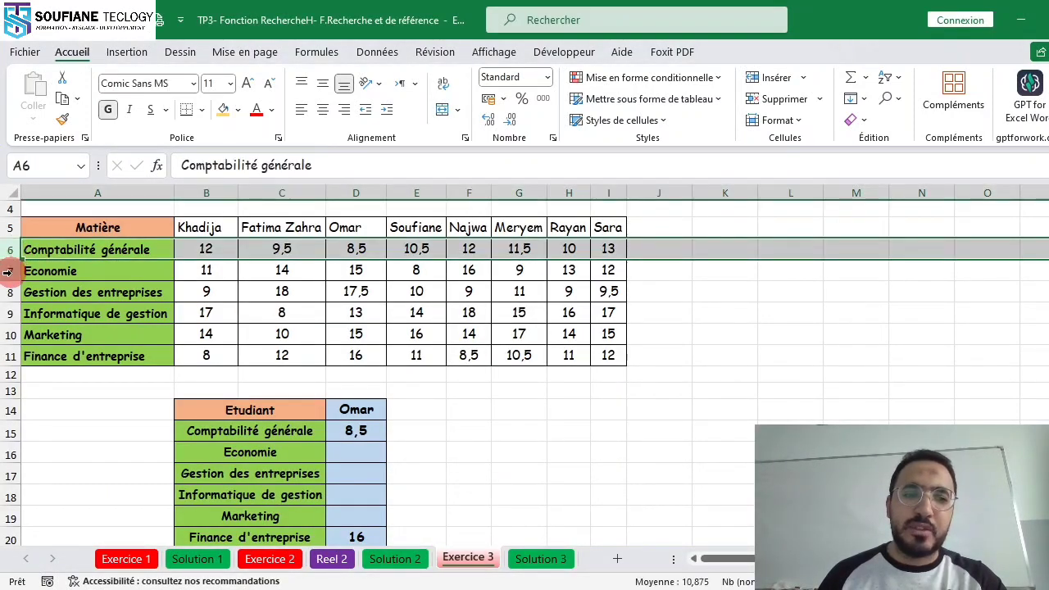
click(6, 271)
click(7, 336)
click(7, 357)
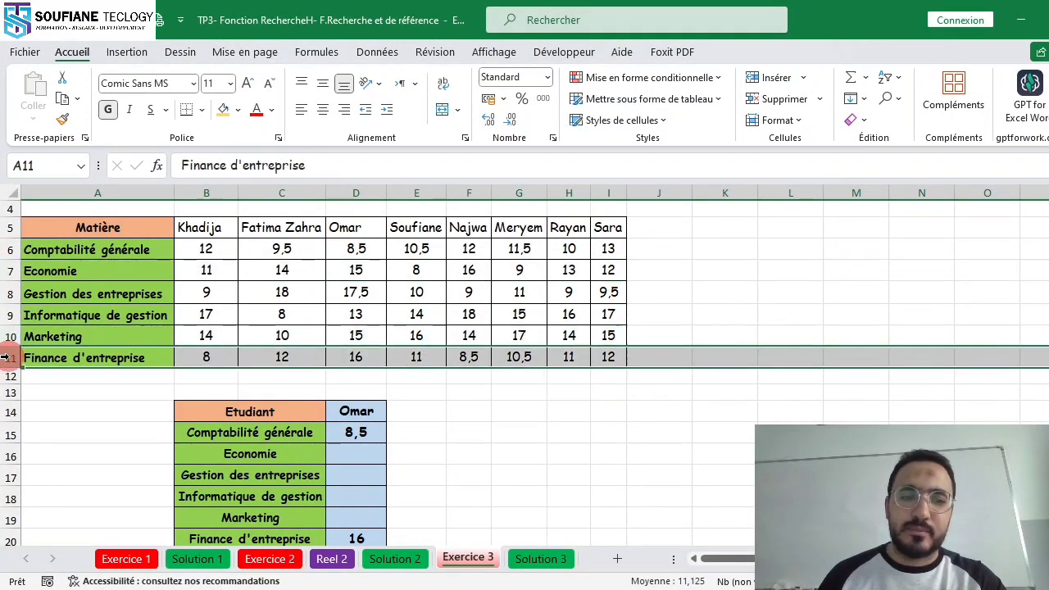
click(721, 311)
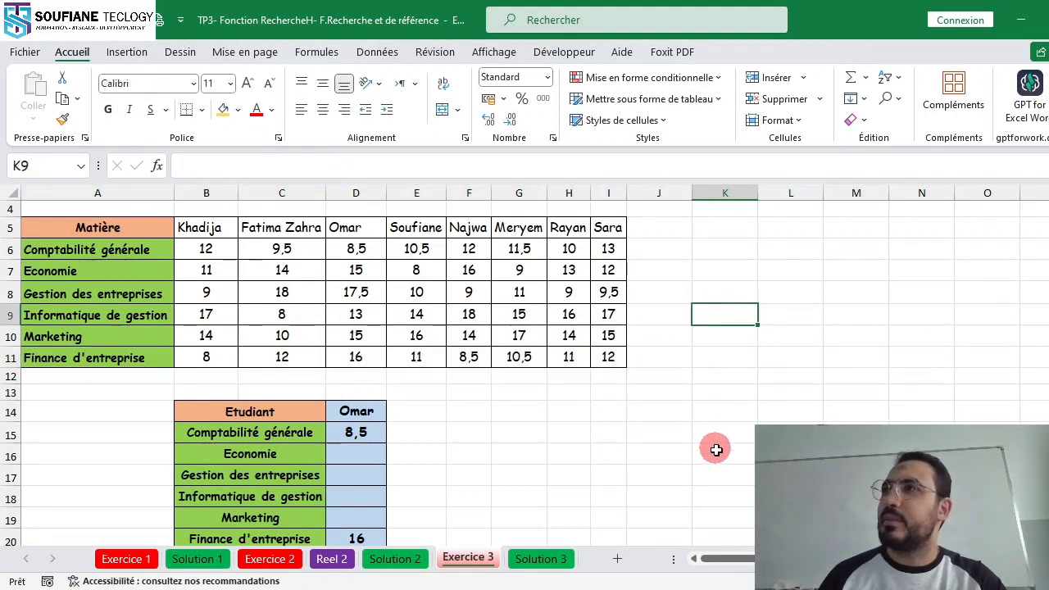
click(751, 455)
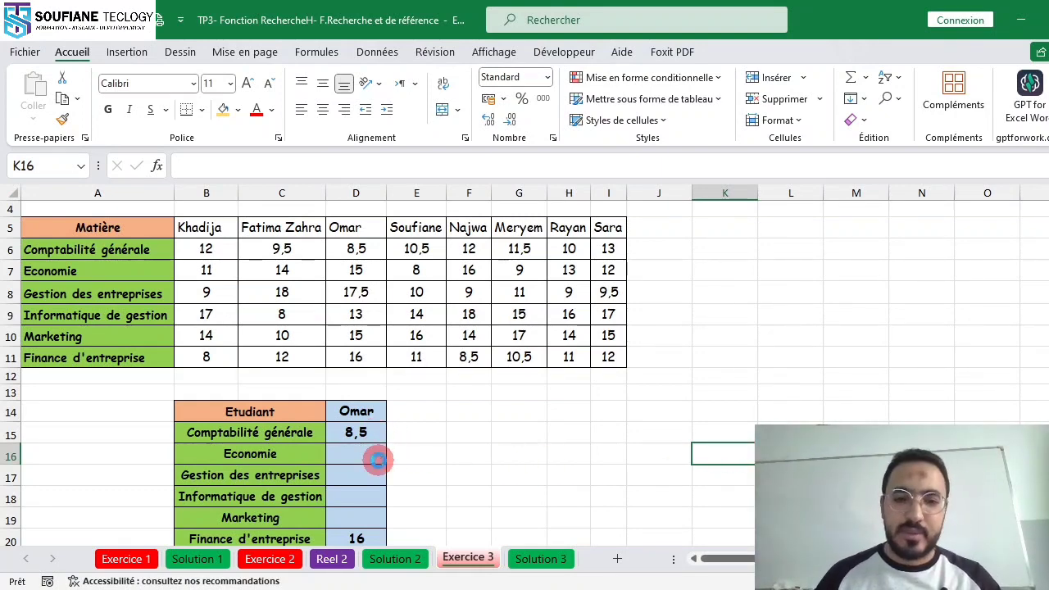
- Start a RECHERCHEH formula for Economie in D16 with lookup value D14 and table B5:I11
scroll(377, 460, up, 3)
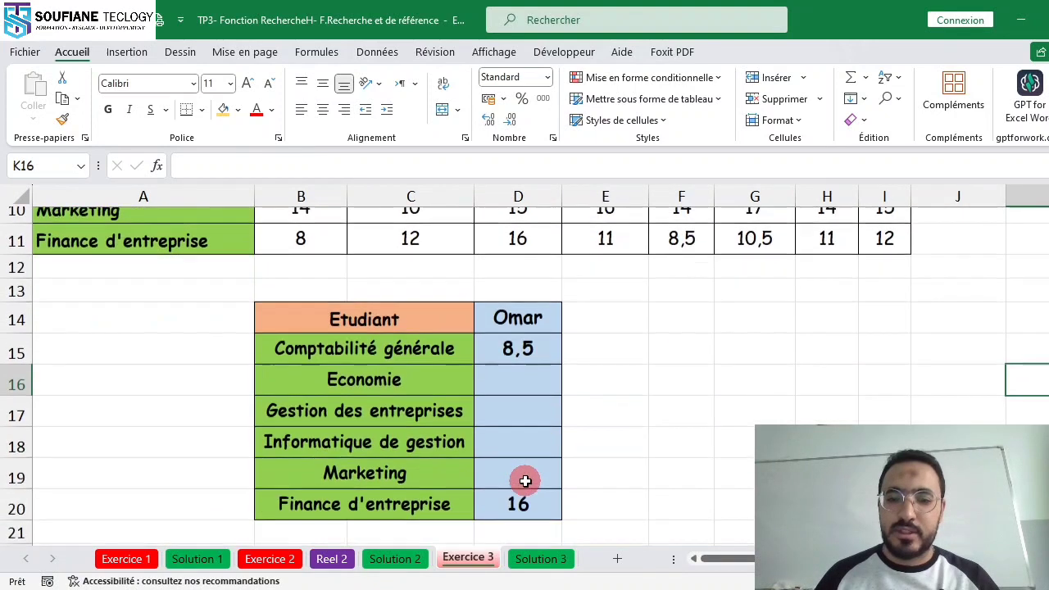
scroll(525, 481, down, 1)
click(527, 372)
text(=re)
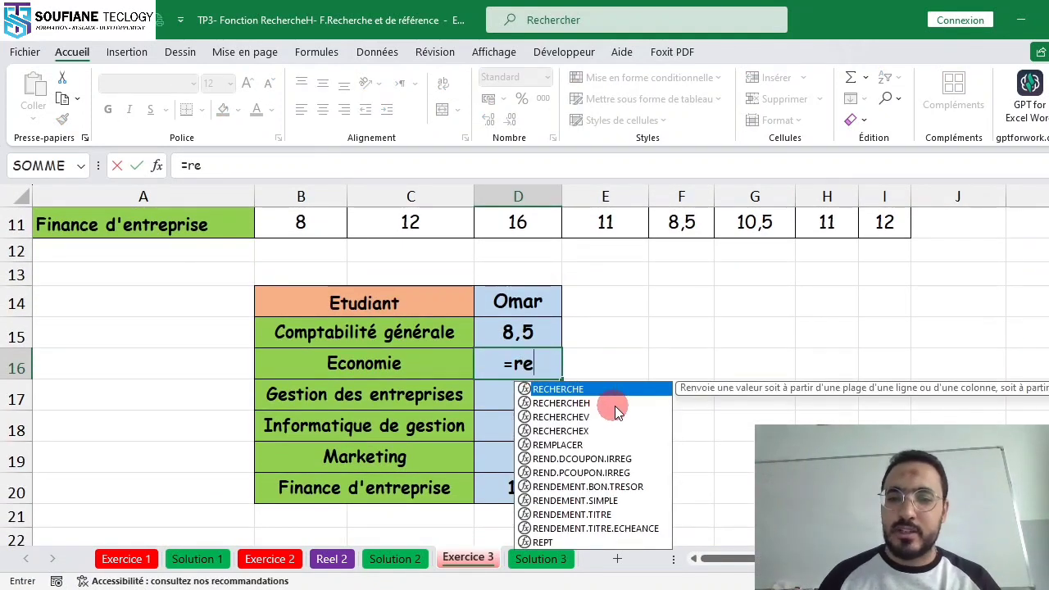
double_click(589, 403)
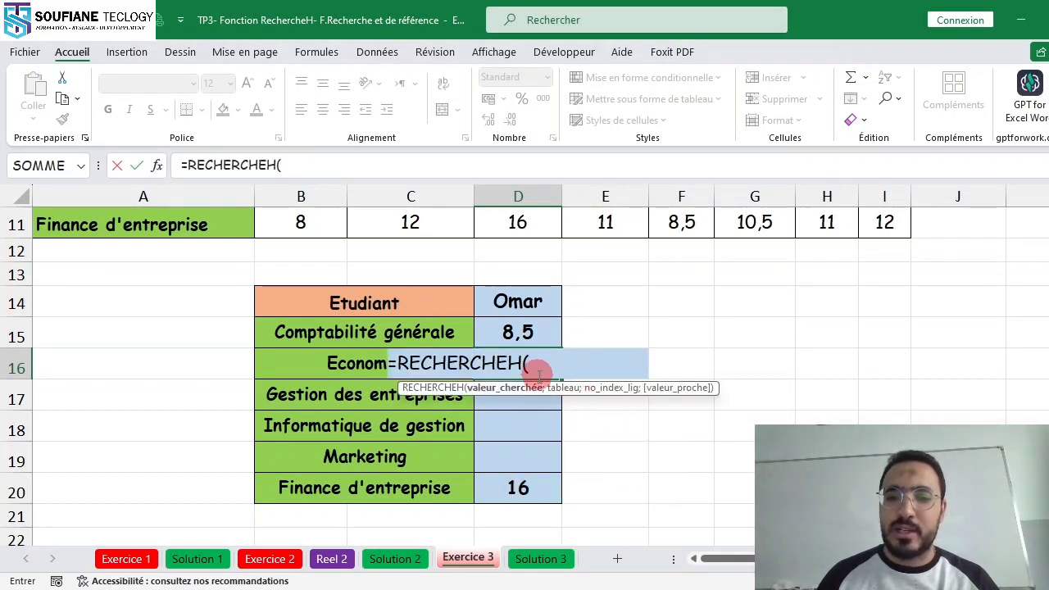
click(518, 303)
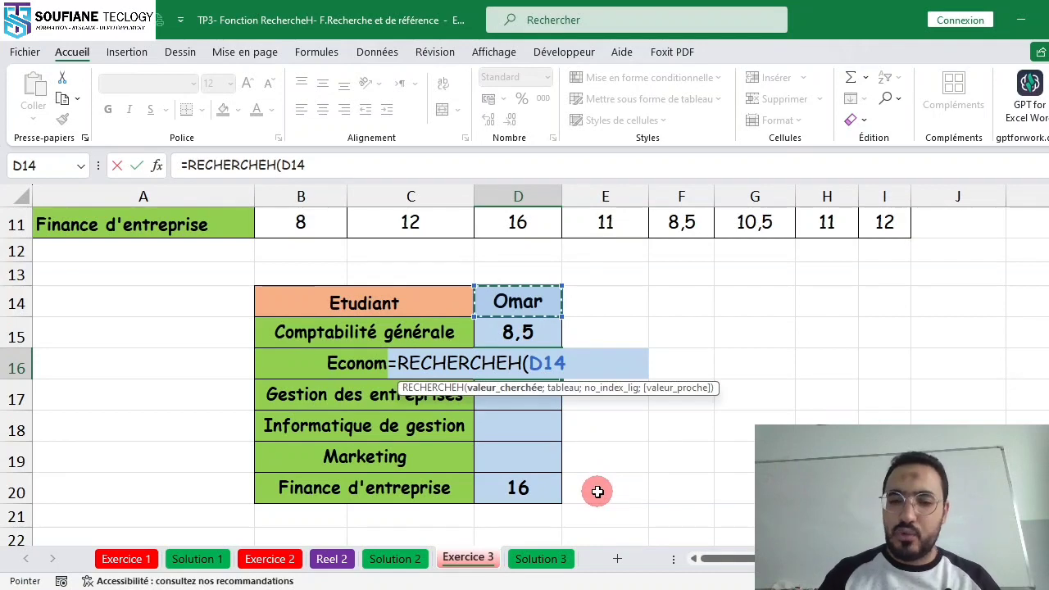
text(;)
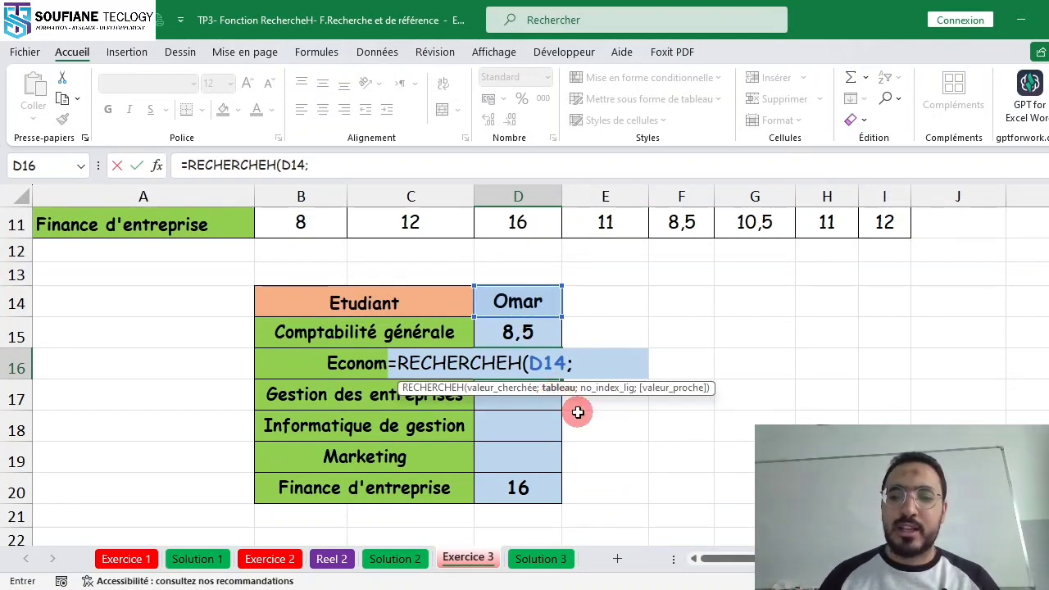
scroll(516, 333, up, 2)
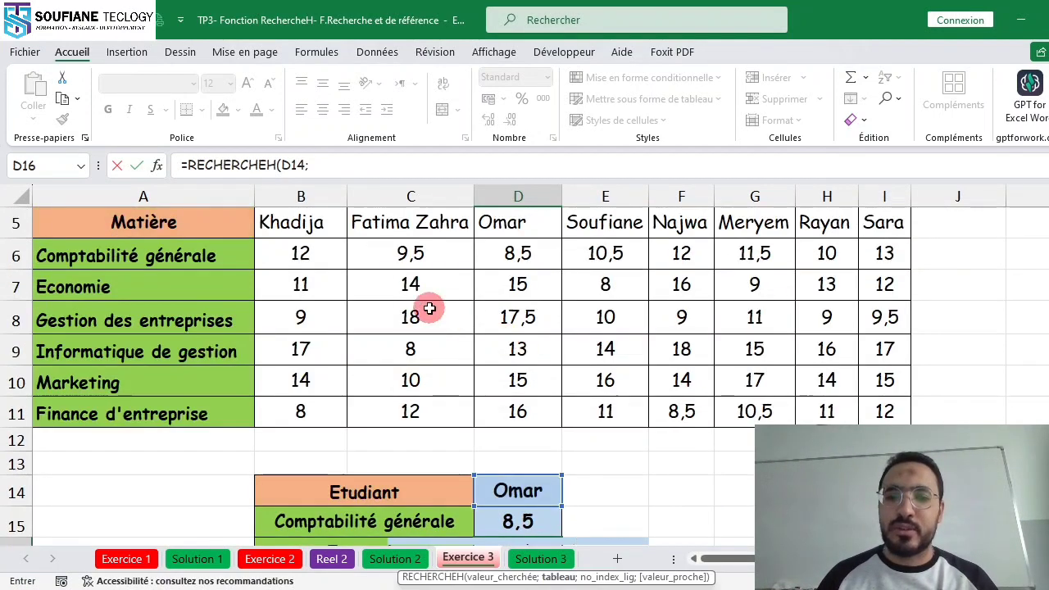
drag(305, 235, 873, 413)
text(;)
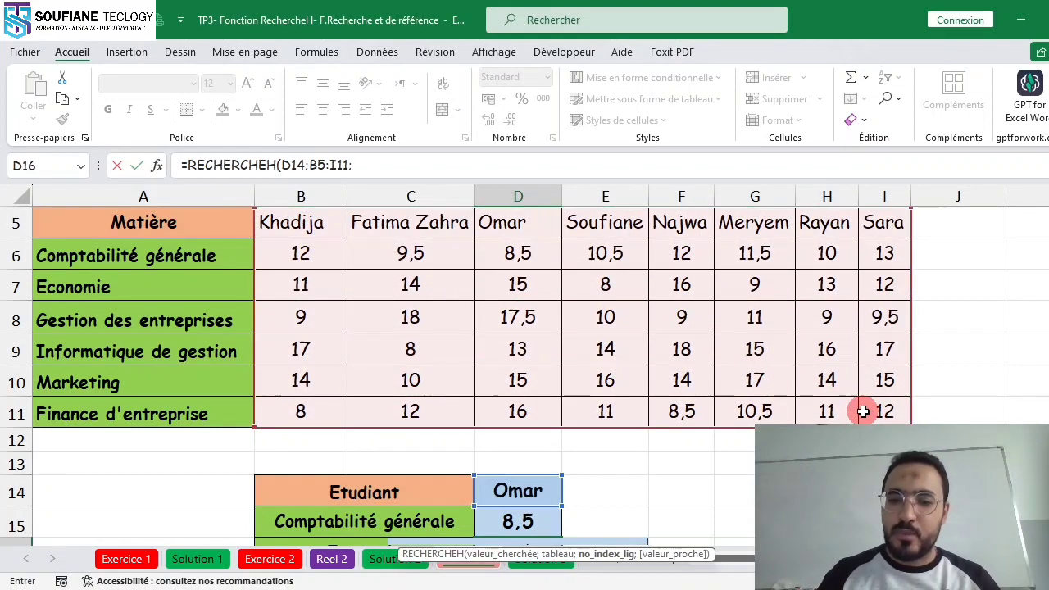
- Complete the D16 formula with row index 3 and exact match FAUX
scroll(844, 411, down, 2)
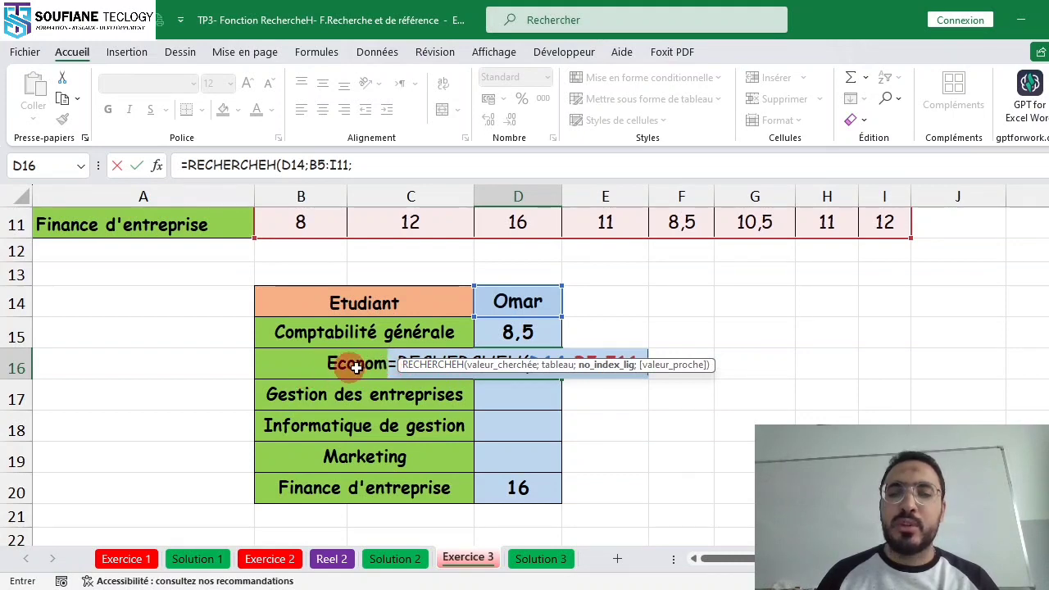
scroll(389, 375, up, 3)
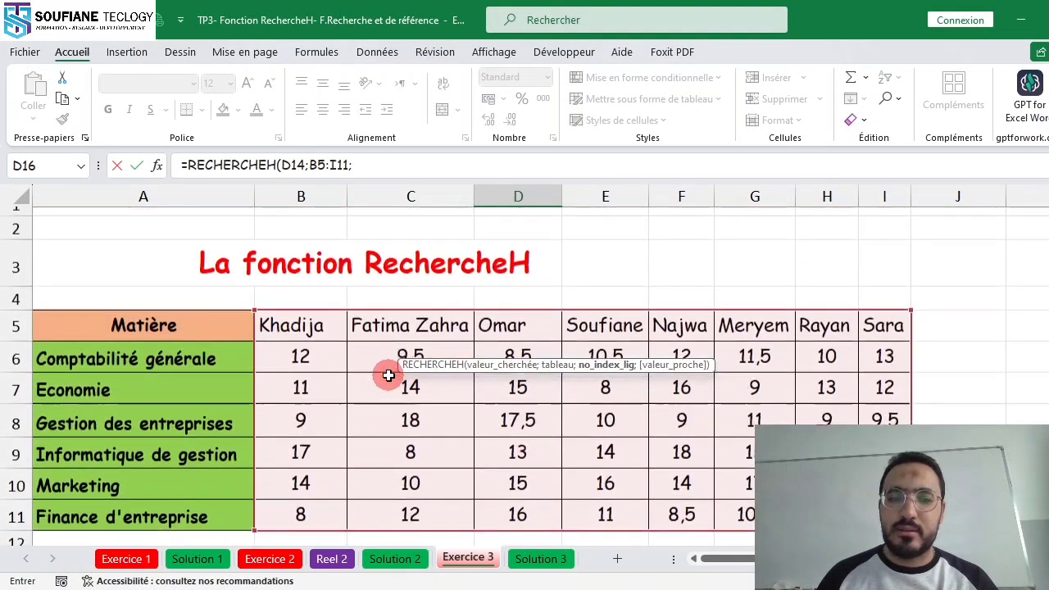
scroll(389, 375, up, 1)
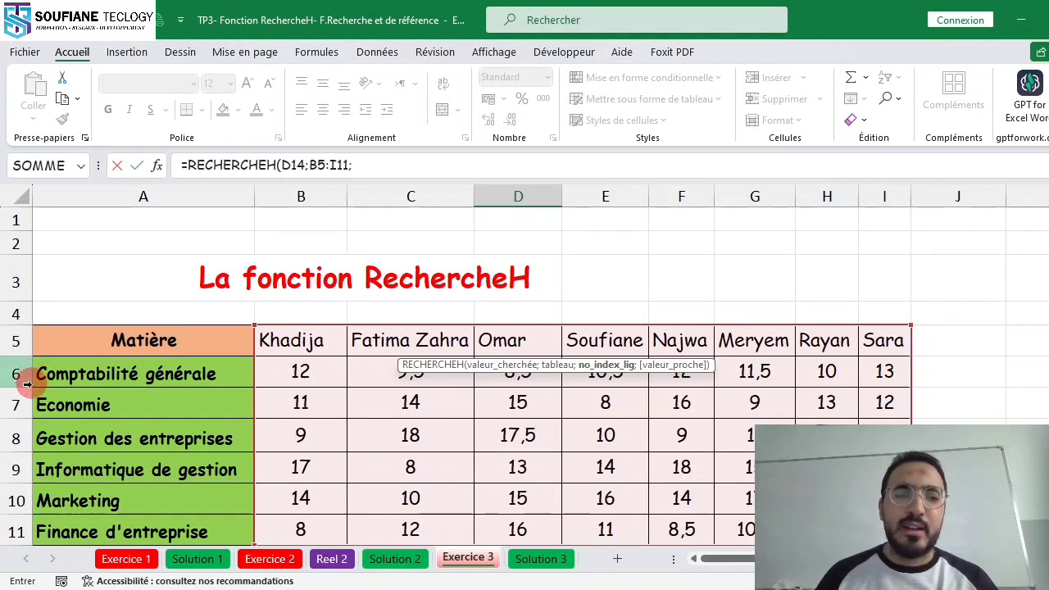
scroll(435, 403, down, 4)
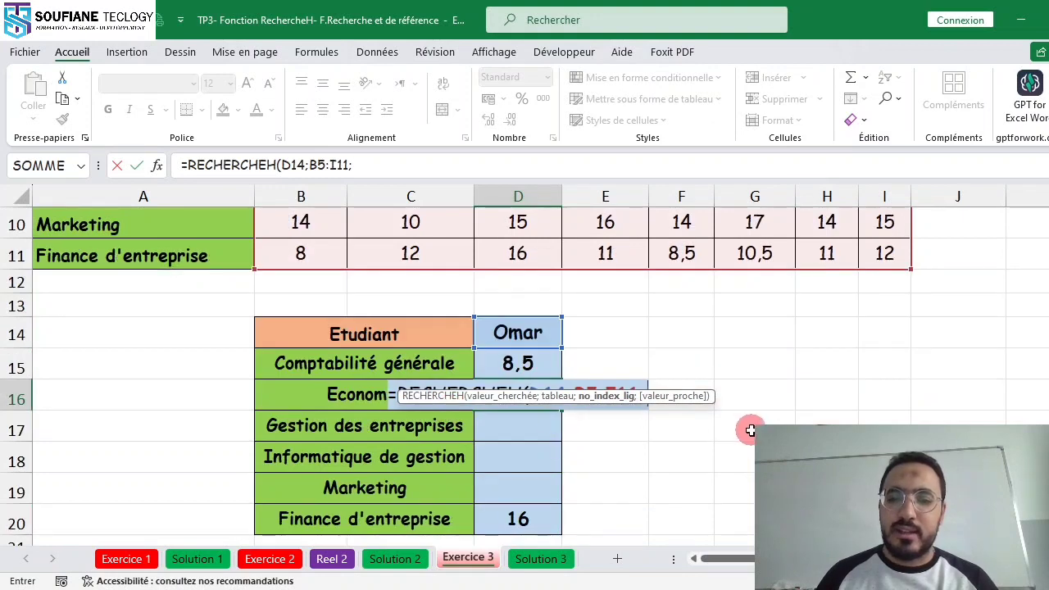
text(3)
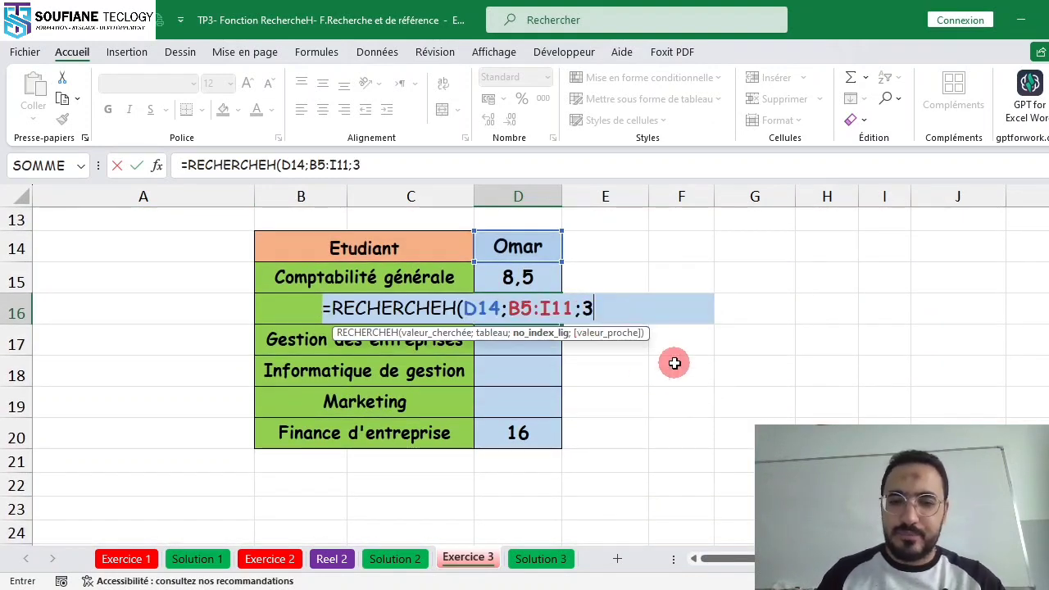
text(;)
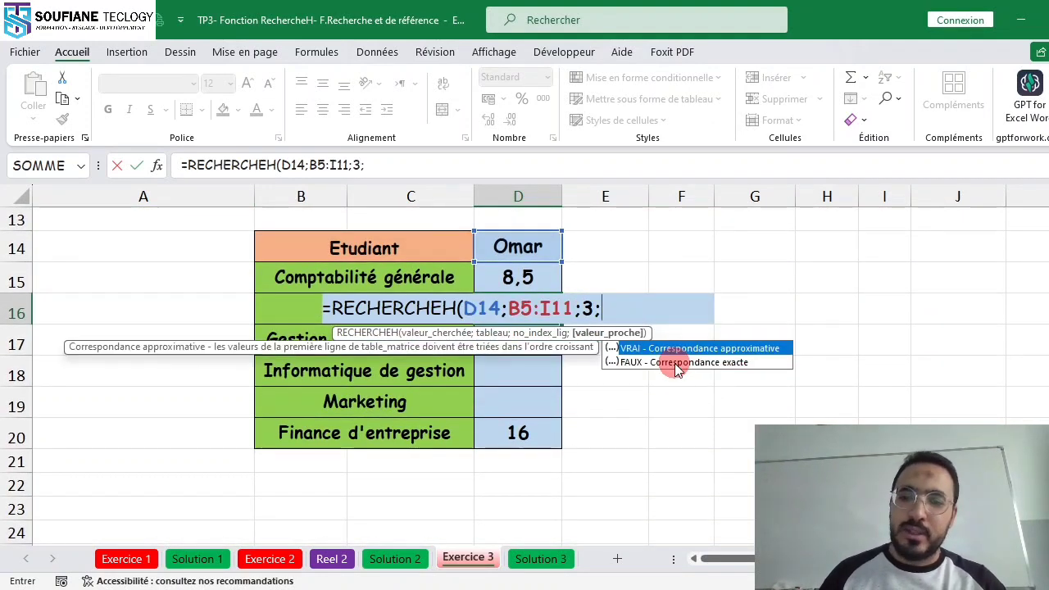
double_click(675, 363)
text())
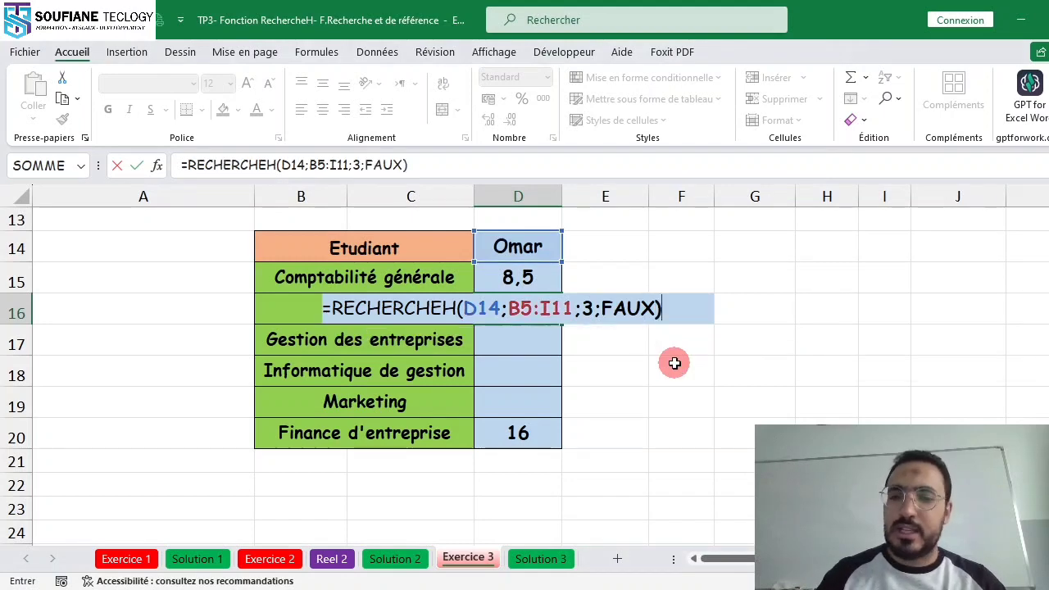
key(Return)
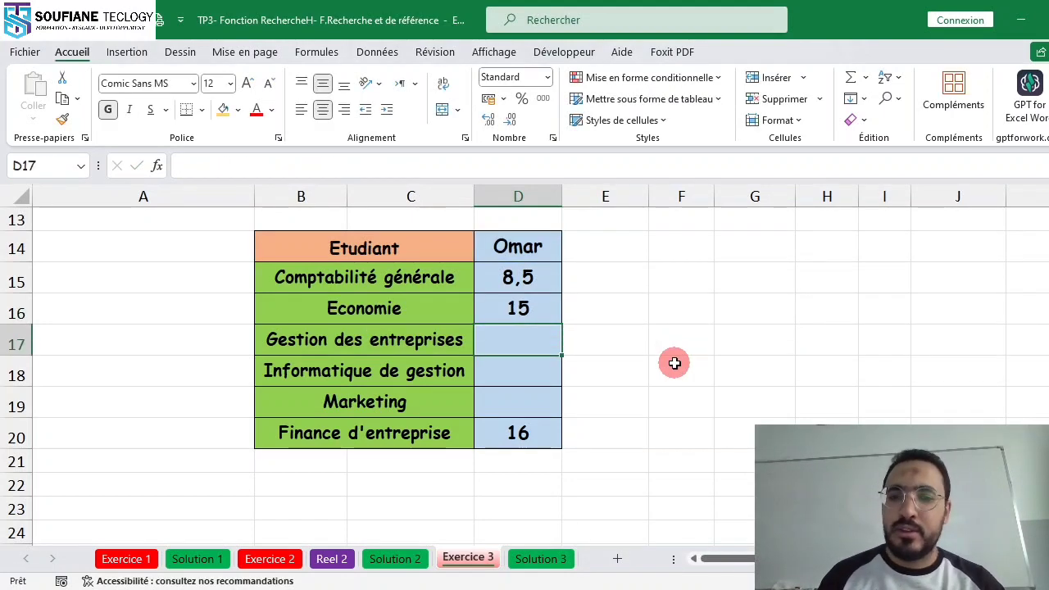
- Clear the Economie grade in D16 and fill the D15 formula down through D20
scroll(675, 364, up, 3)
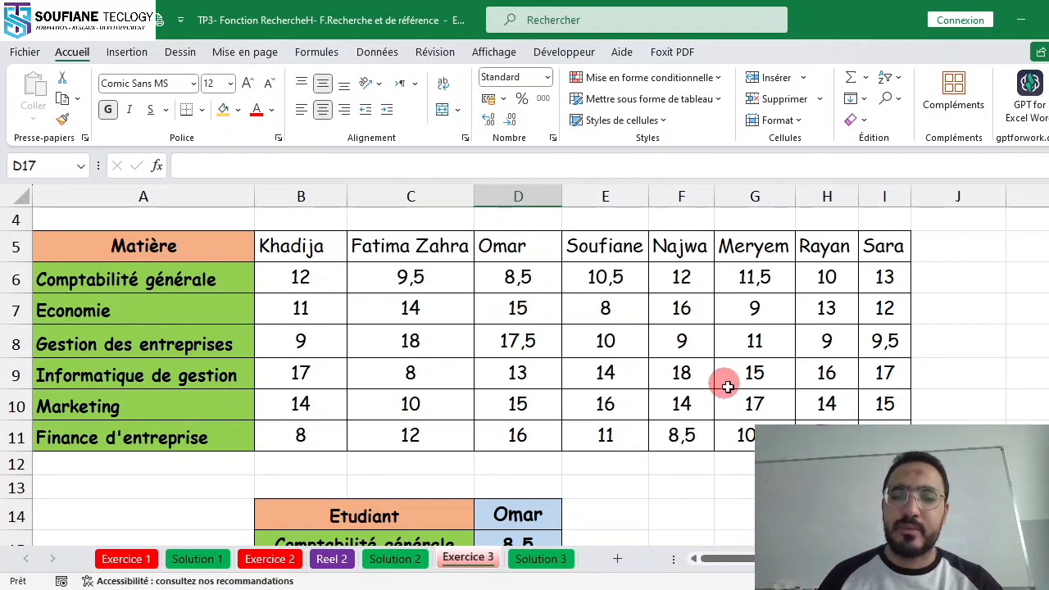
scroll(736, 393, down, 3)
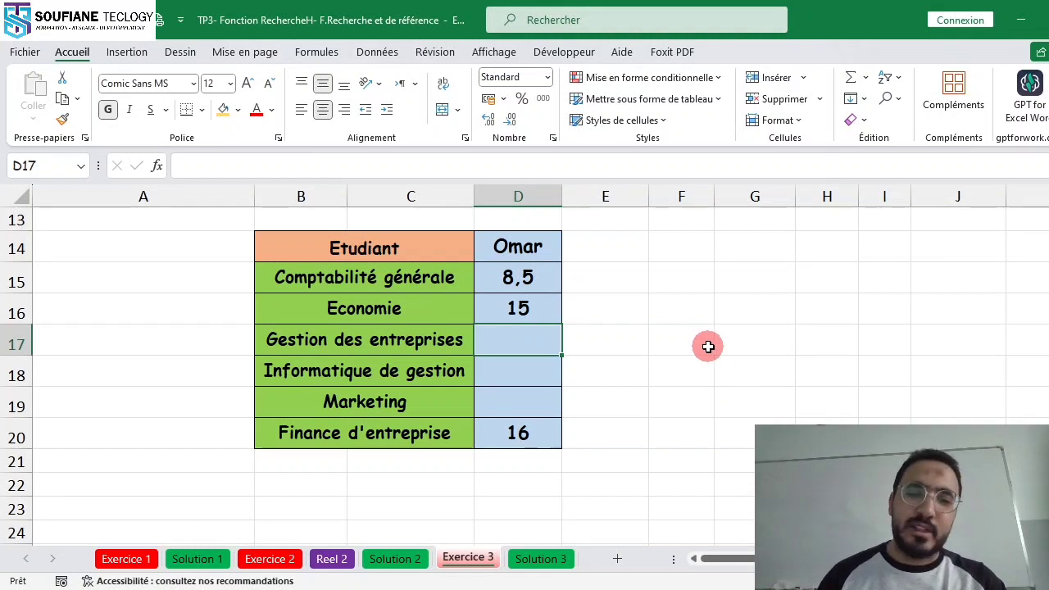
click(535, 310)
key(Delete)
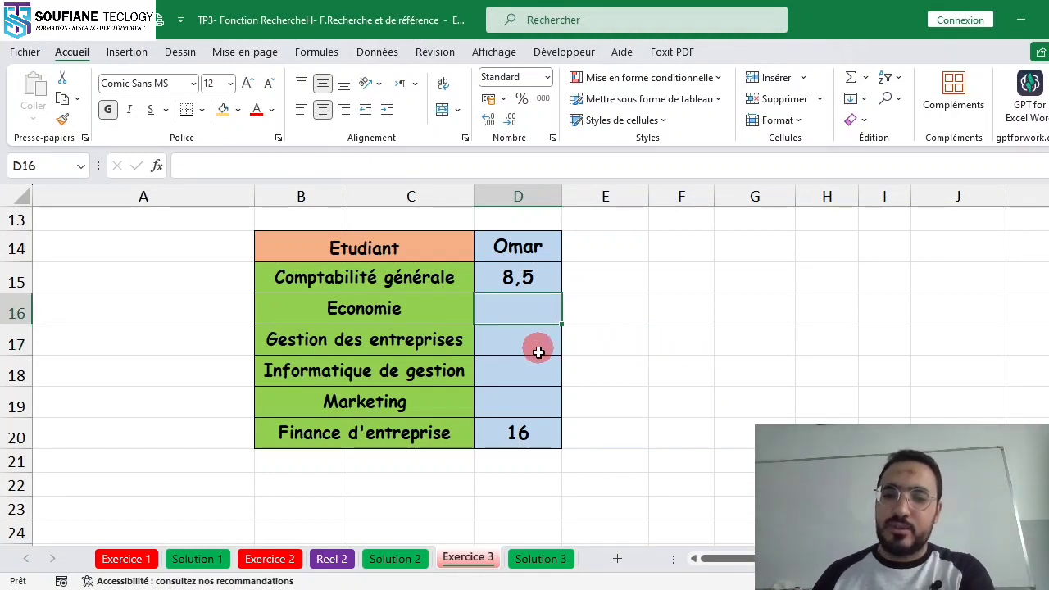
click(544, 283)
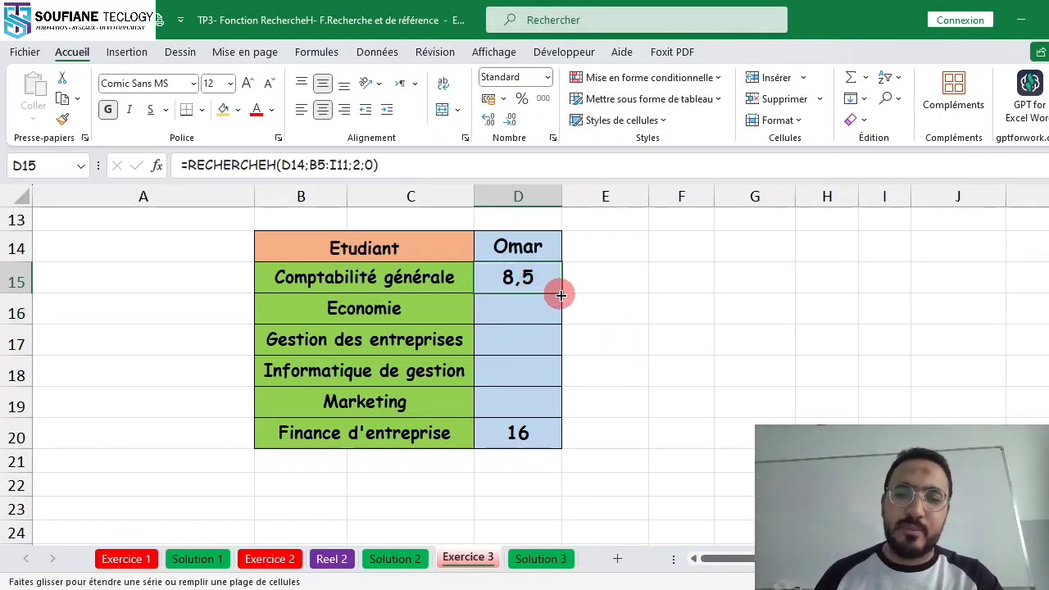
drag(560, 291, 554, 443)
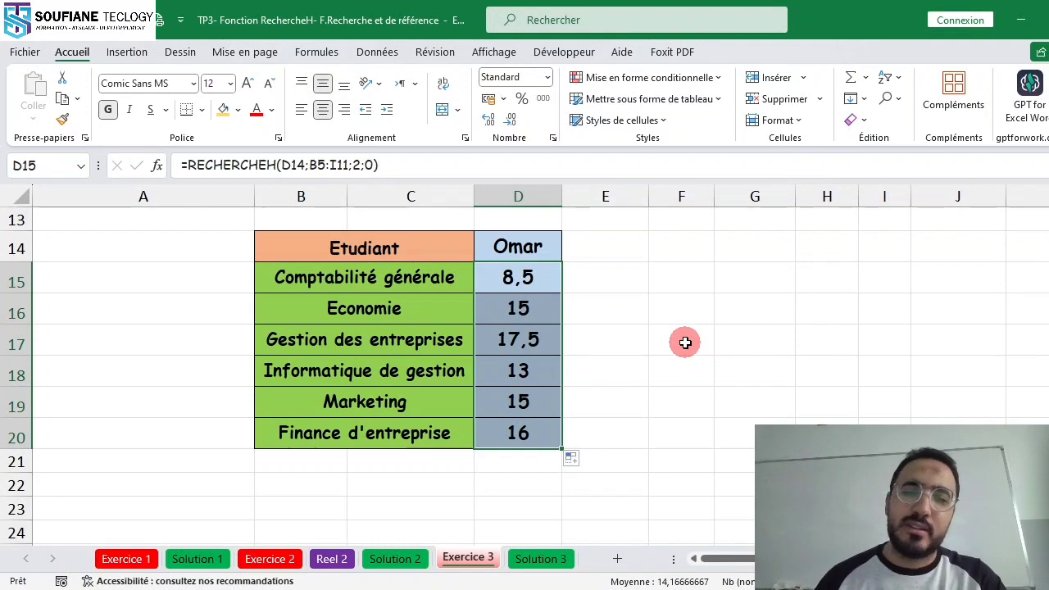
- Compare the filled grades with the grade table and inspect the cell references in the D16 formula
scroll(681, 344, up, 3)
scroll(562, 336, down, 2)
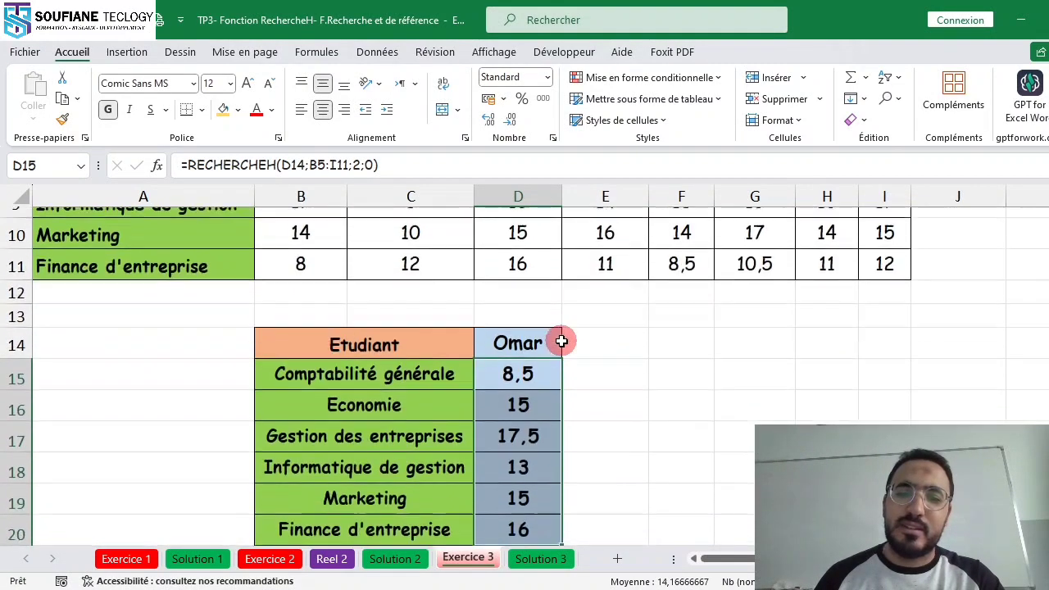
scroll(562, 341, down, 2)
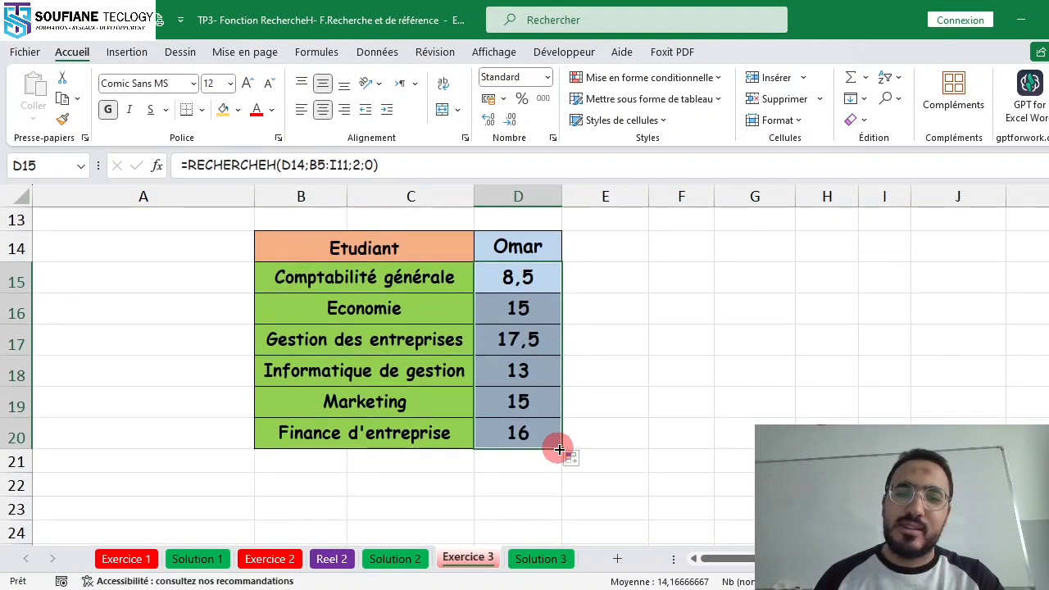
scroll(559, 447, up, 3)
scroll(567, 436, down, 3)
click(651, 375)
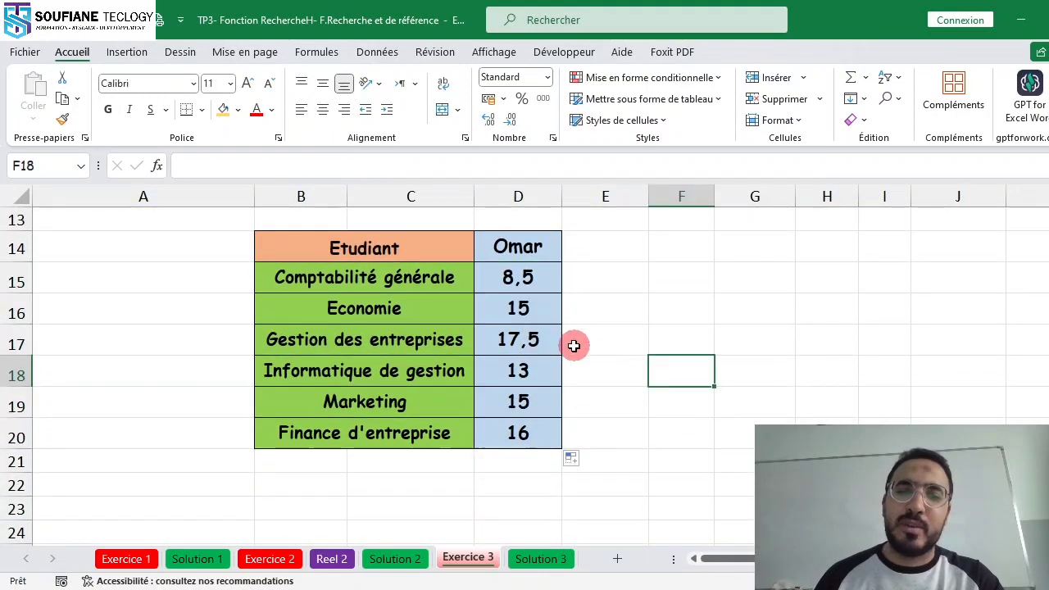
click(534, 309)
double_click(535, 309)
scroll(583, 385, up, 3)
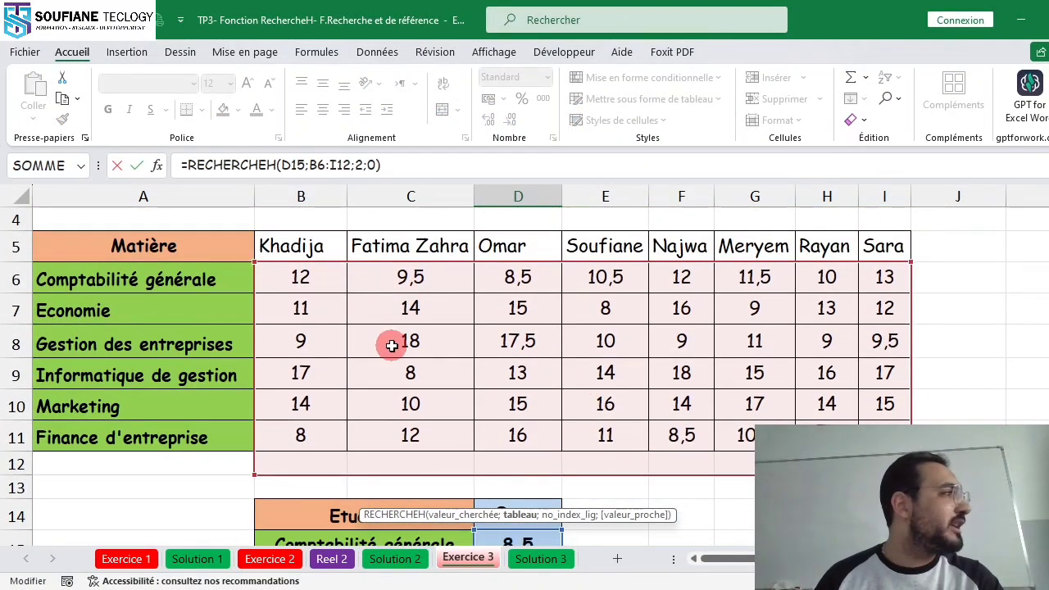
scroll(580, 441, down, 2)
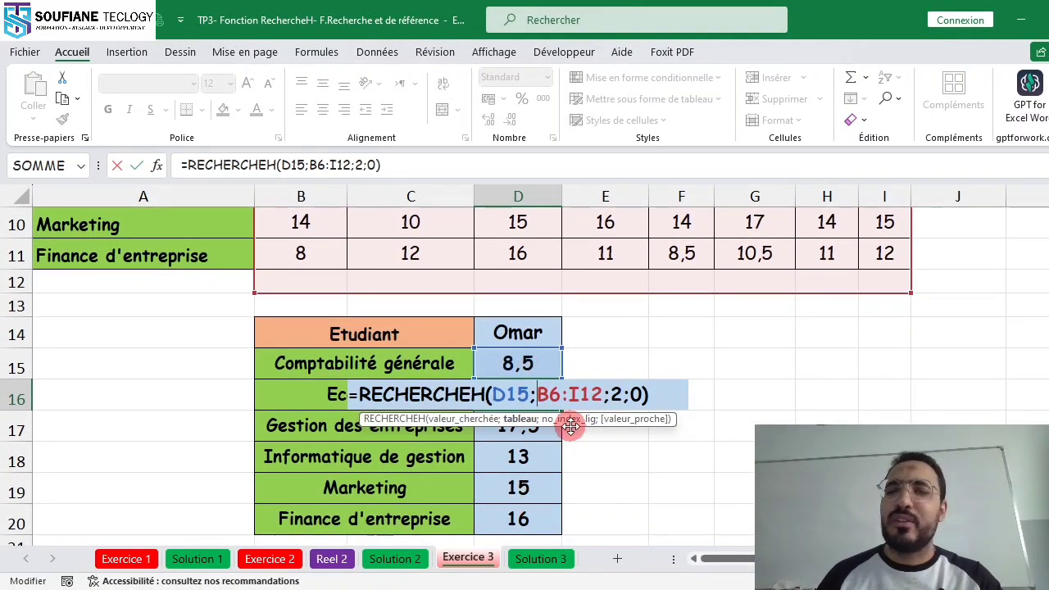
key(Escape)
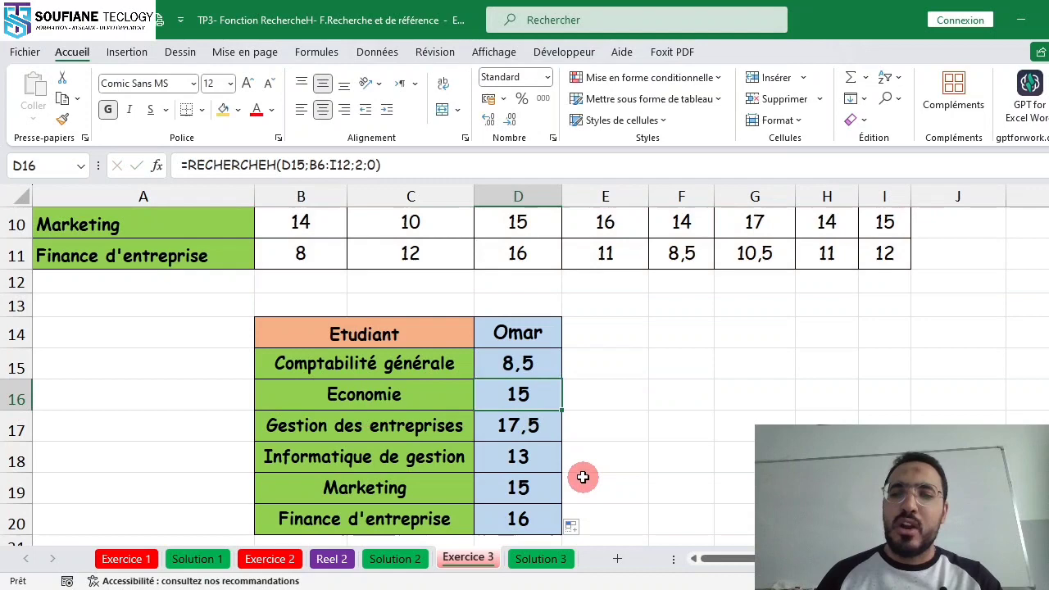
- Inspect the lookup cell and table range used by the filled formulas in D17 and D18
double_click(527, 426)
key(Escape)
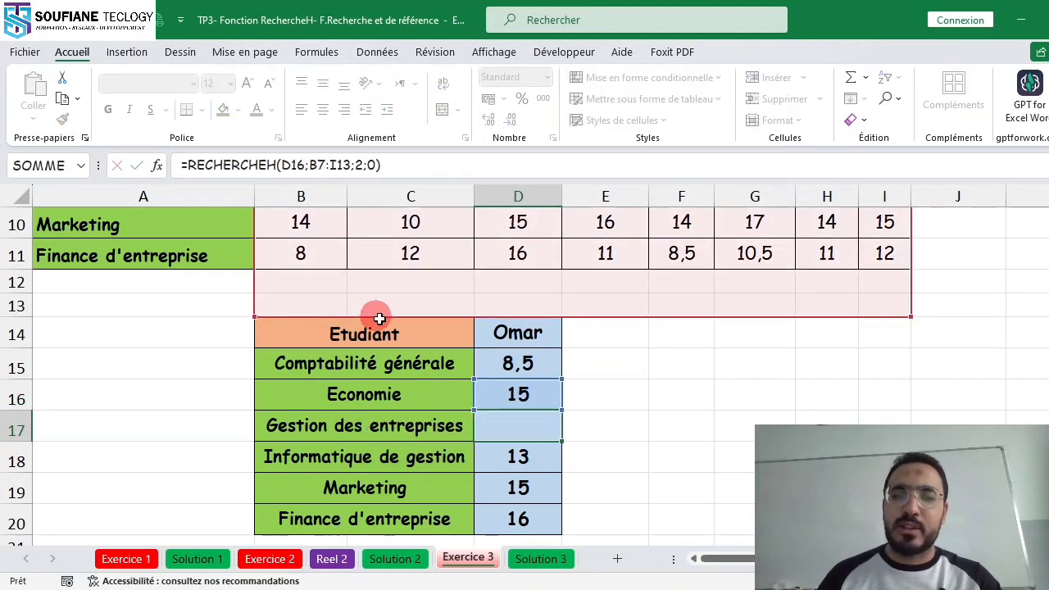
double_click(526, 454)
scroll(477, 311, down, 1)
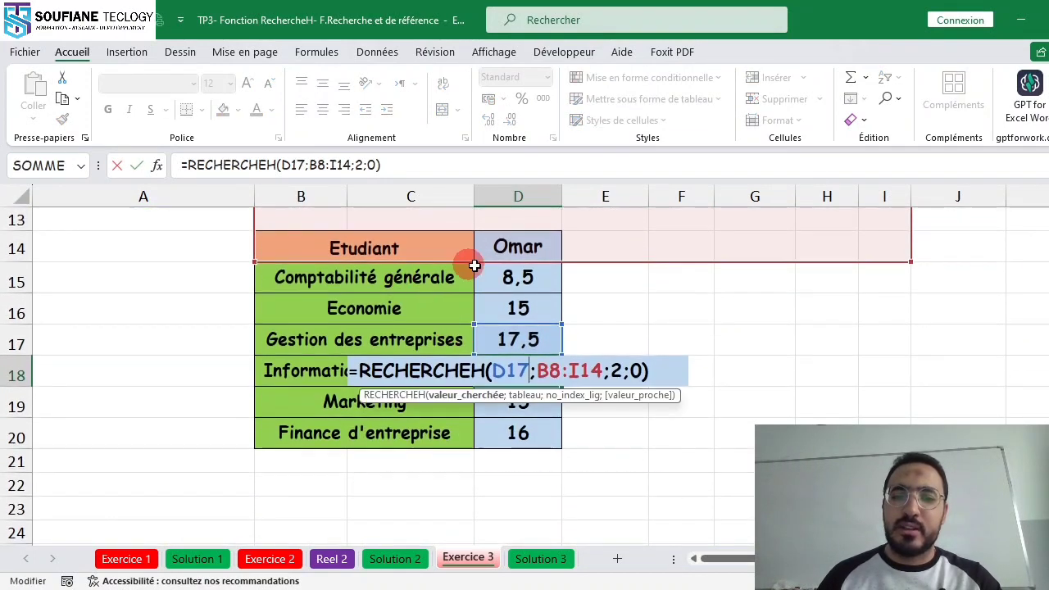
key(Escape)
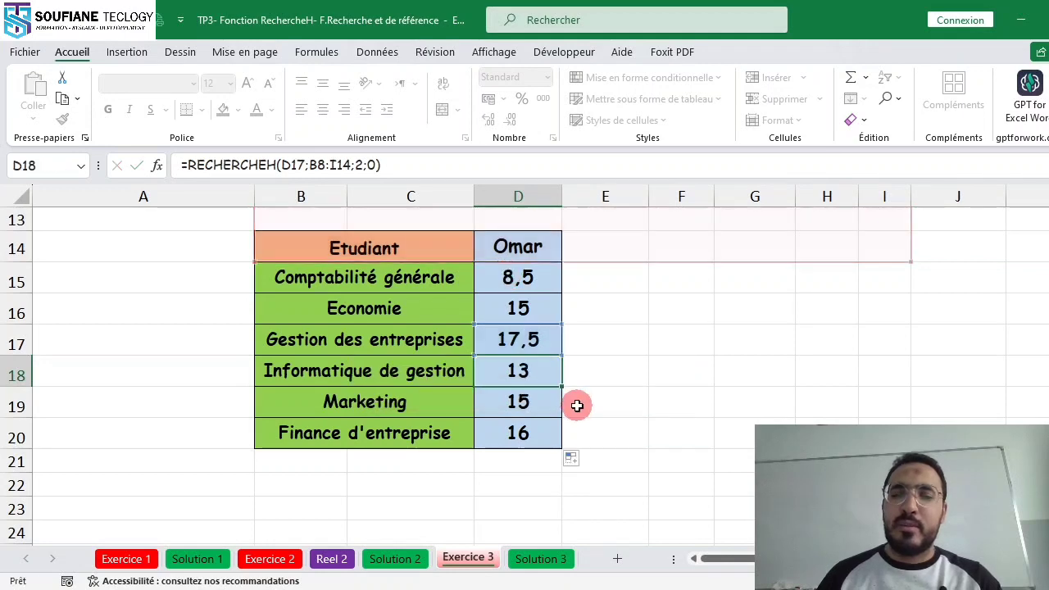
- Make the lookup value in the D15 formula absolute as $D$14
scroll(527, 348, up, 1)
double_click(525, 358)
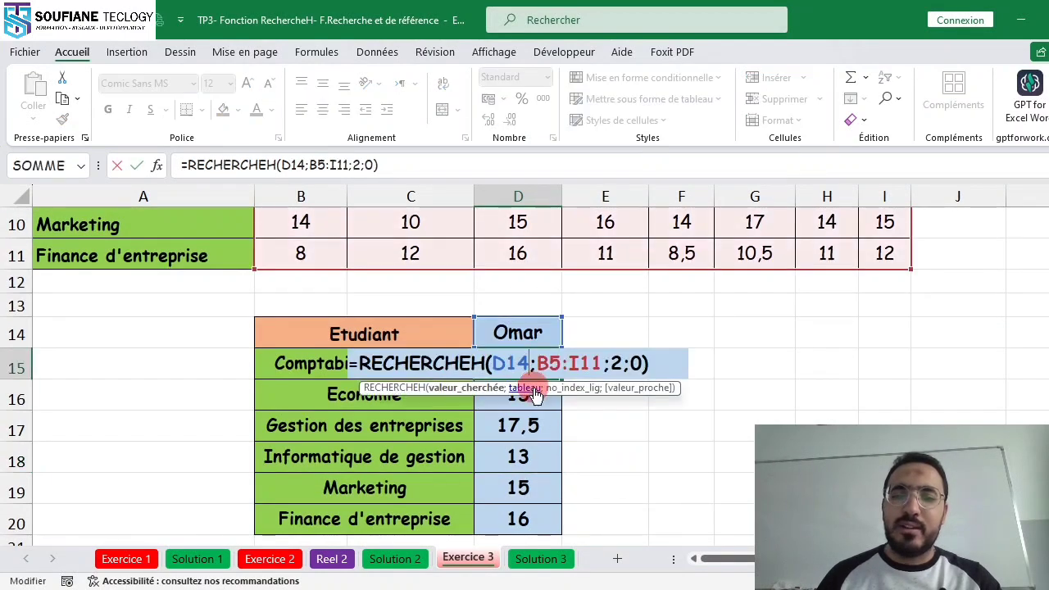
click(509, 363)
click(497, 363)
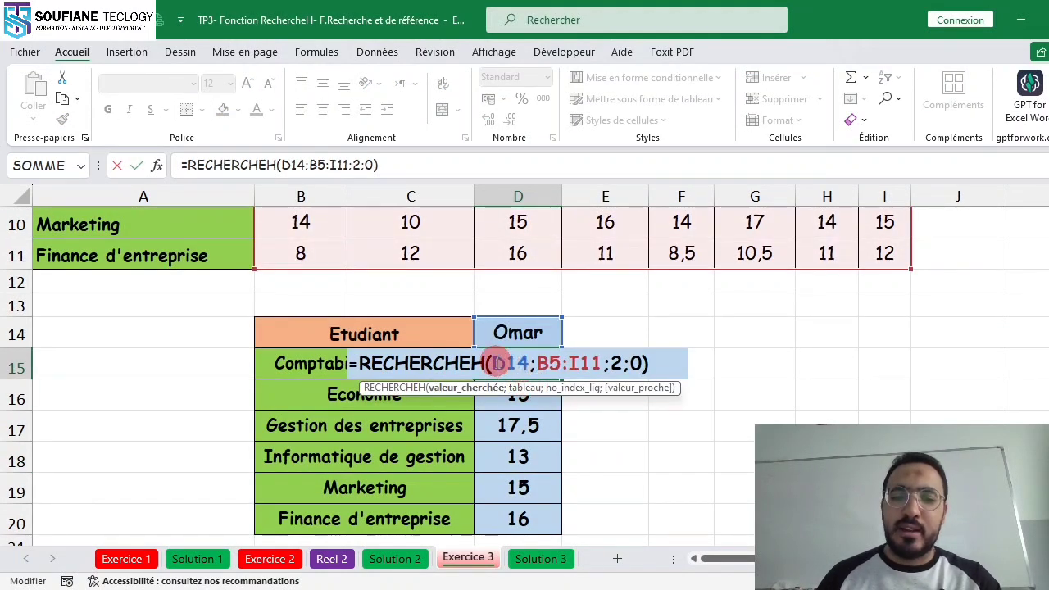
text($D)
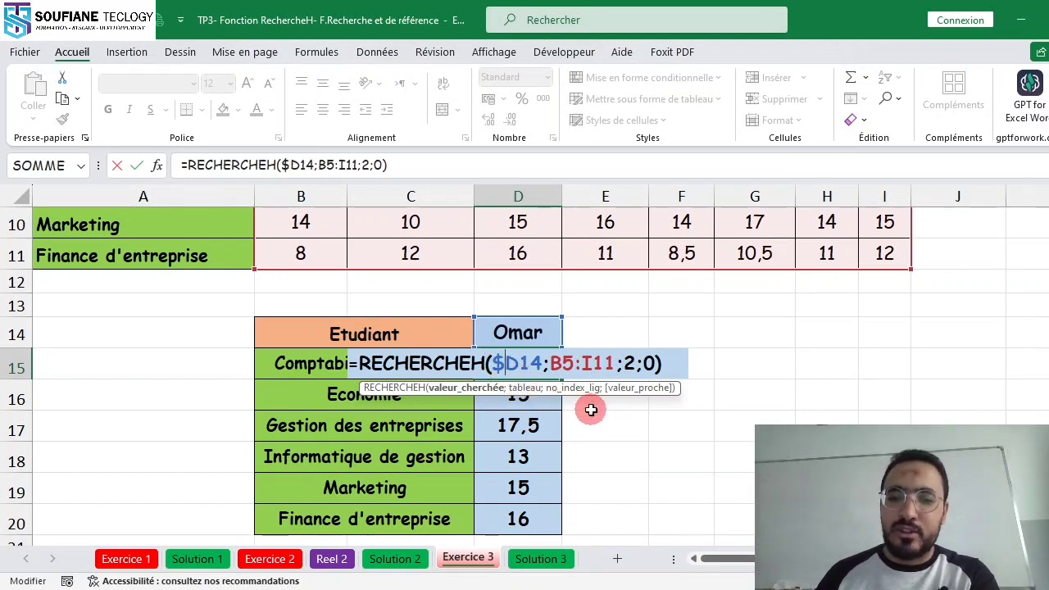
text($)
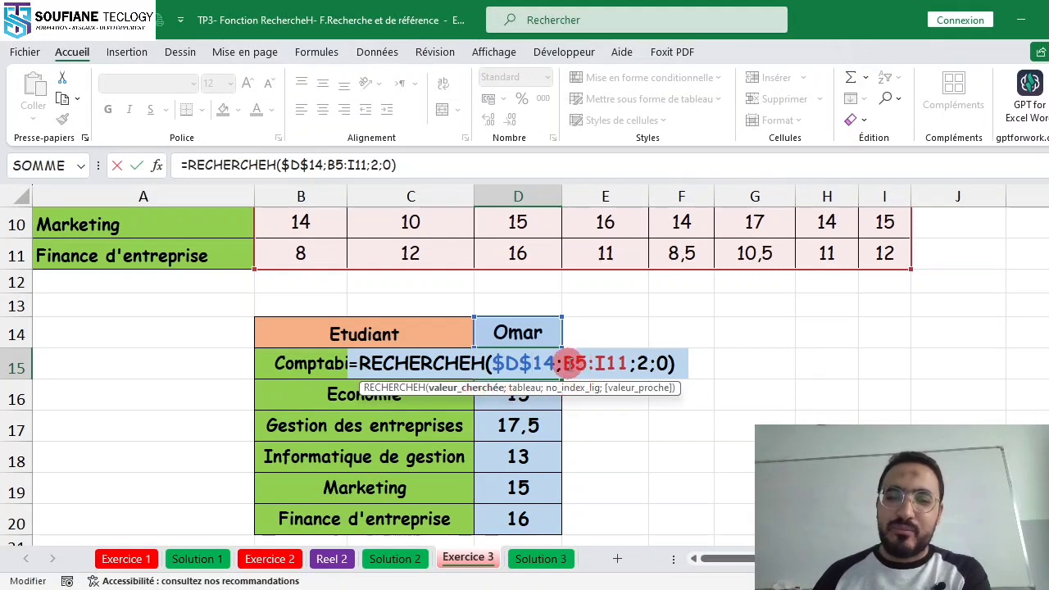
- Make the table range in the D15 formula absolute as $B$5:$I$11
click(565, 363)
text($)
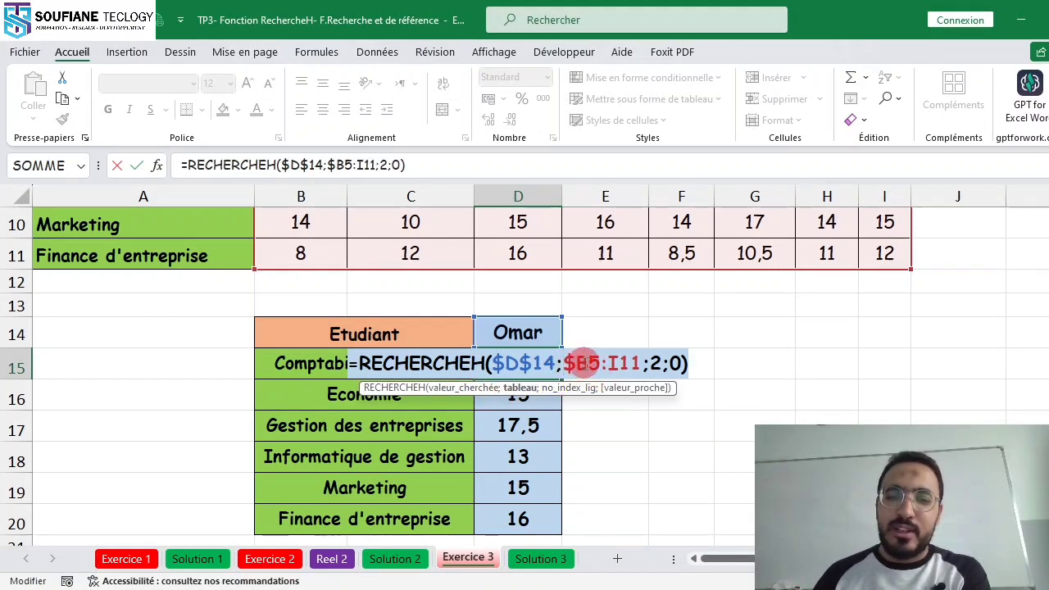
click(590, 363)
text($D)
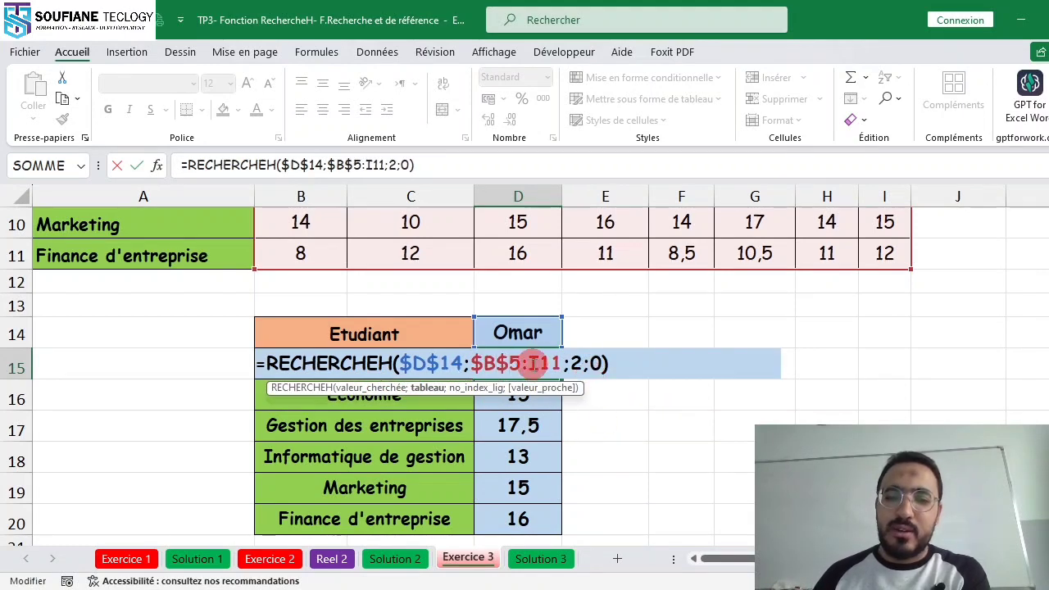
text($)
click(563, 363)
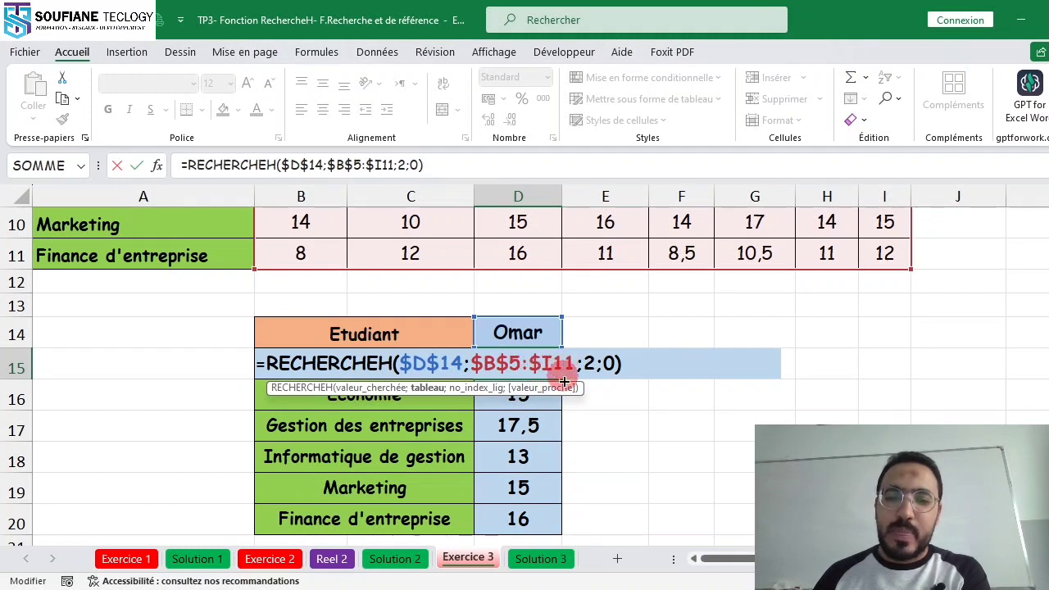
text($)
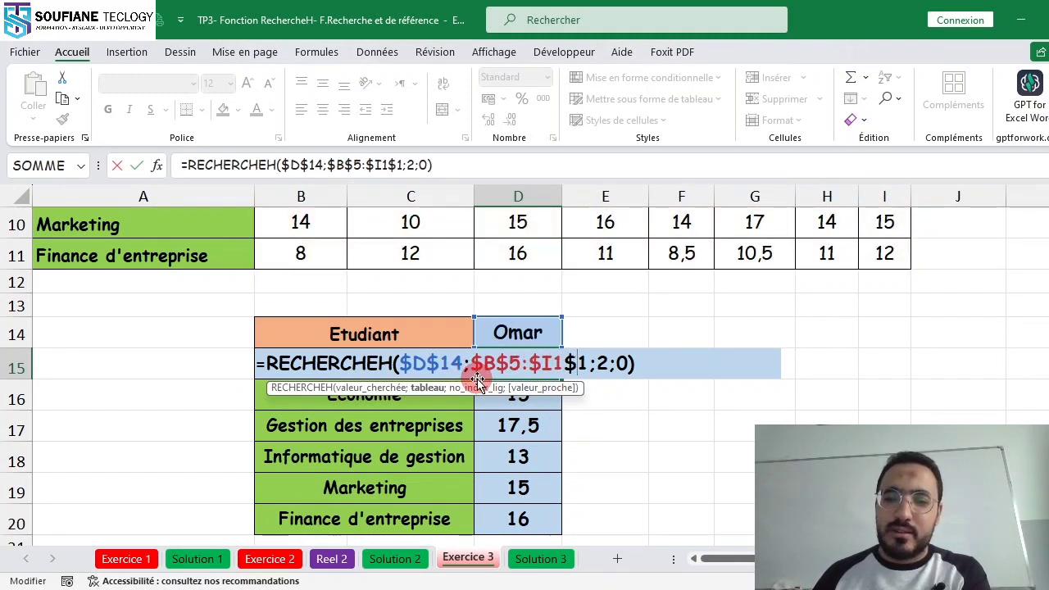
key(BackSpace)
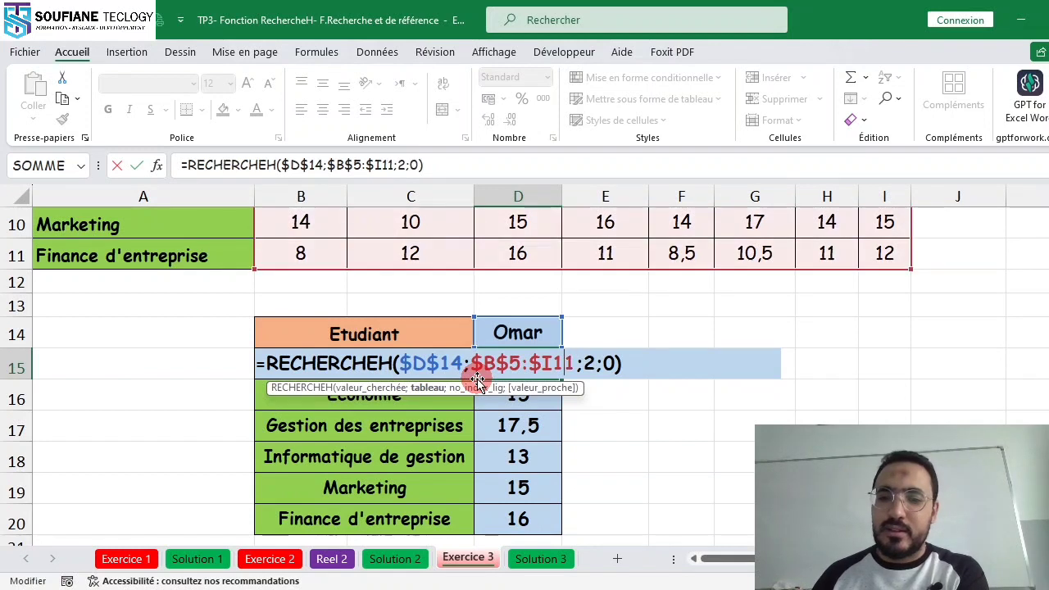
click(547, 365)
text($)
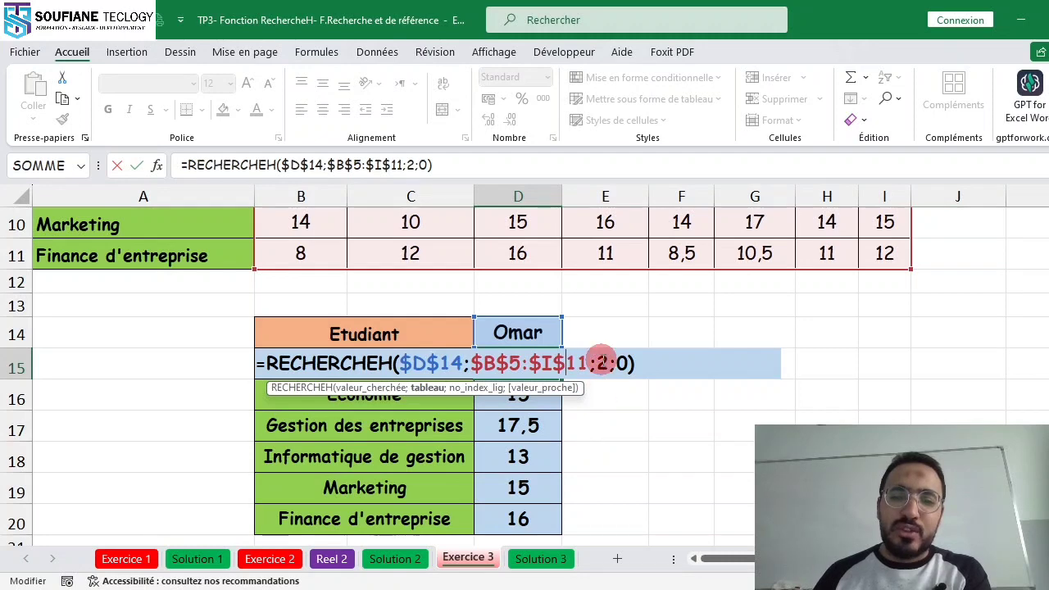
key(Return)
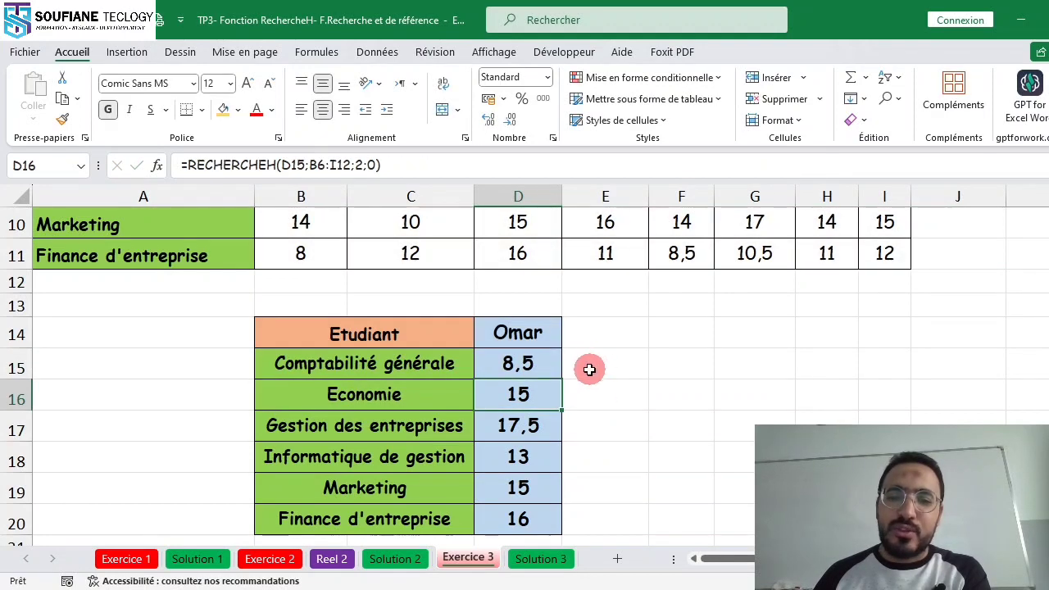
- Fill the D15 formula down through D20 and set the row index in the D16 Economie formula to 3
click(525, 357)
double_click(562, 380)
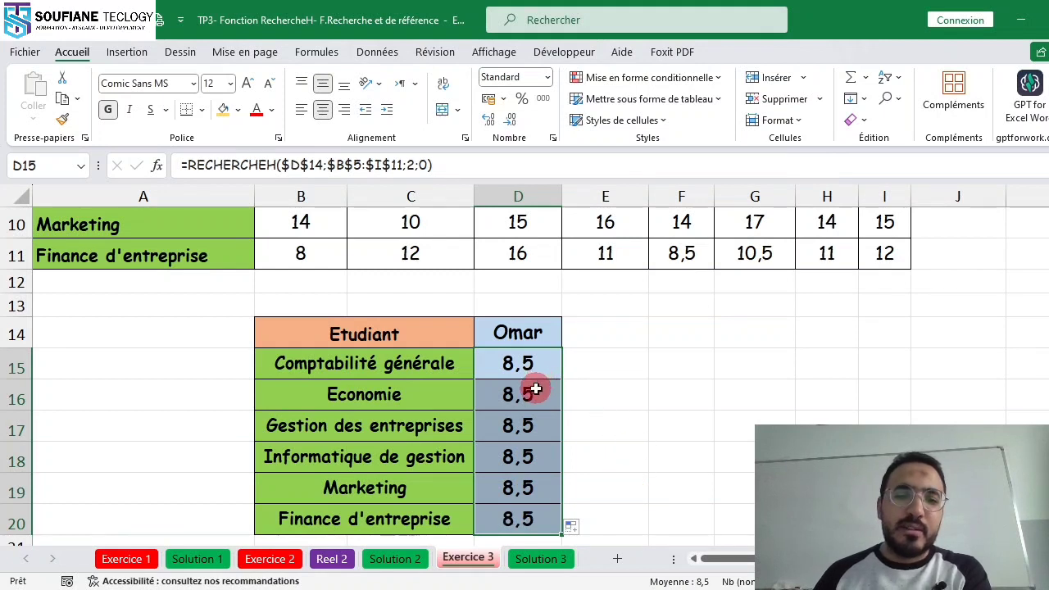
double_click(535, 389)
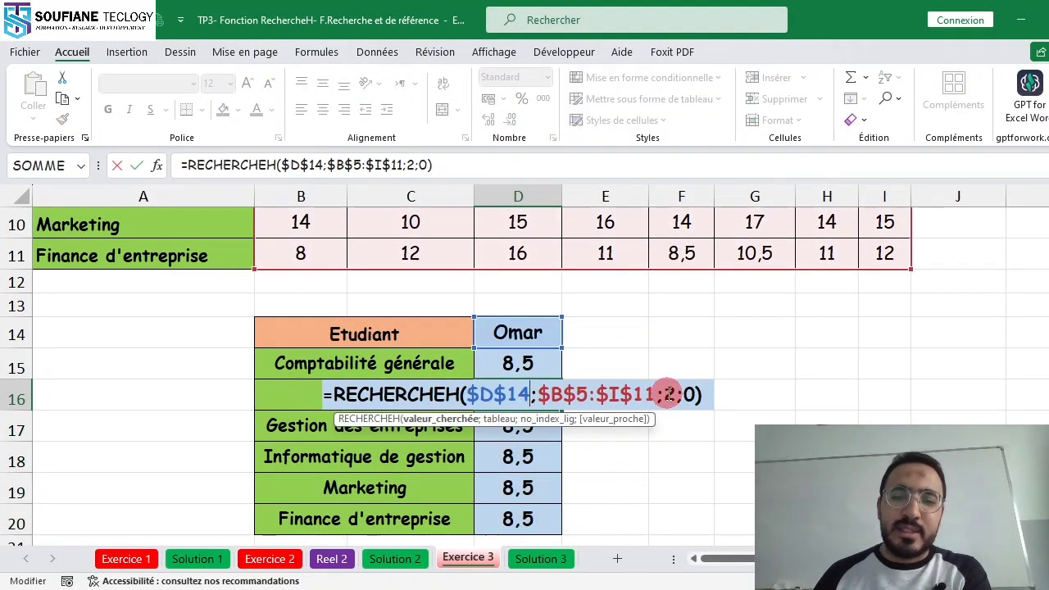
double_click(668, 394)
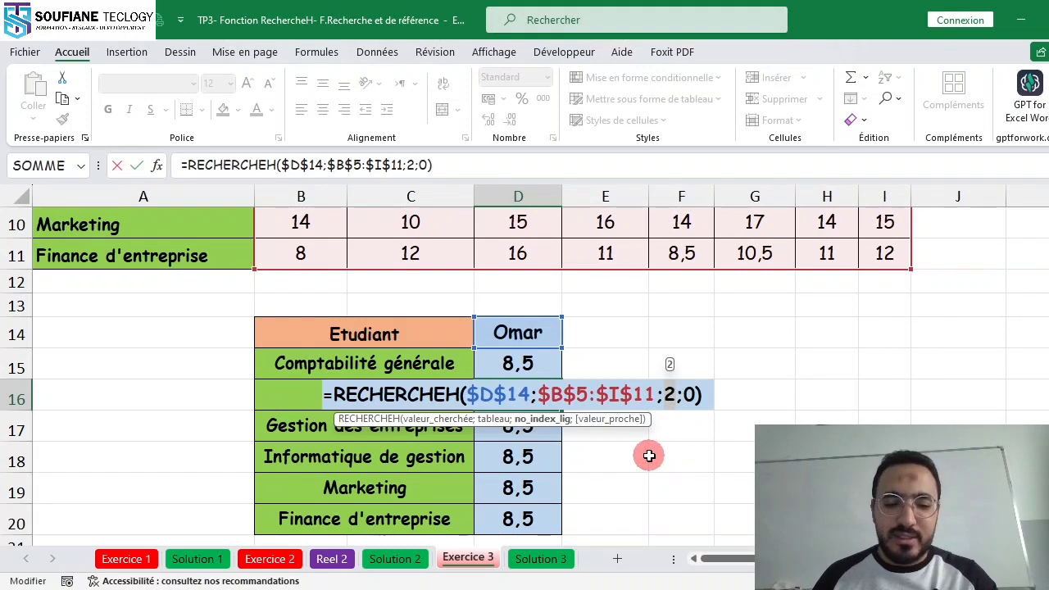
text(3)
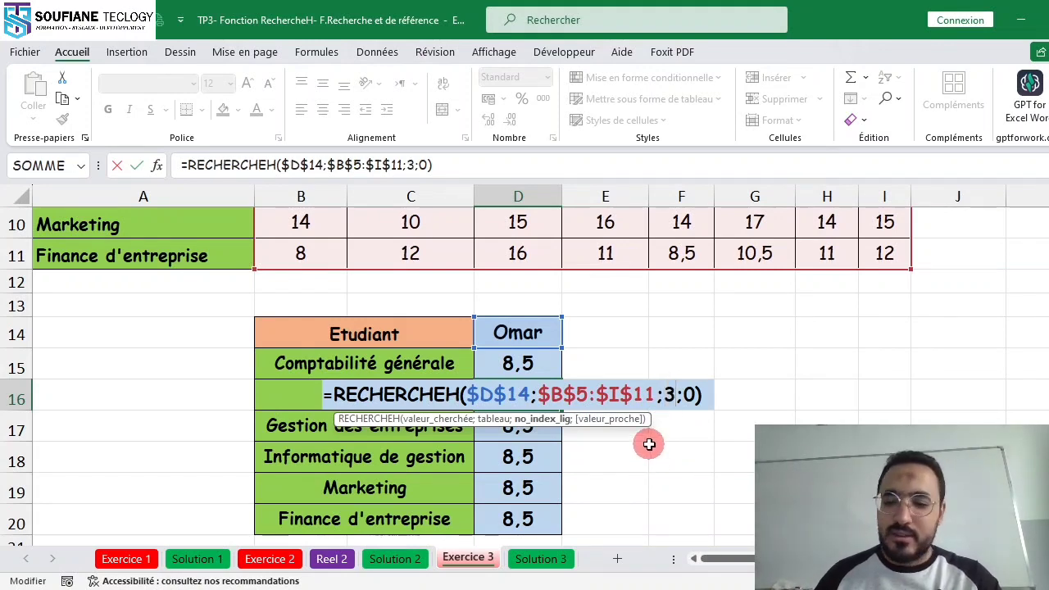
key(Return)
- Set the row index to 4 in the D17 Gestion des entreprises formula and to 5 in the D18 Informatique de gestion formula
double_click(539, 425)
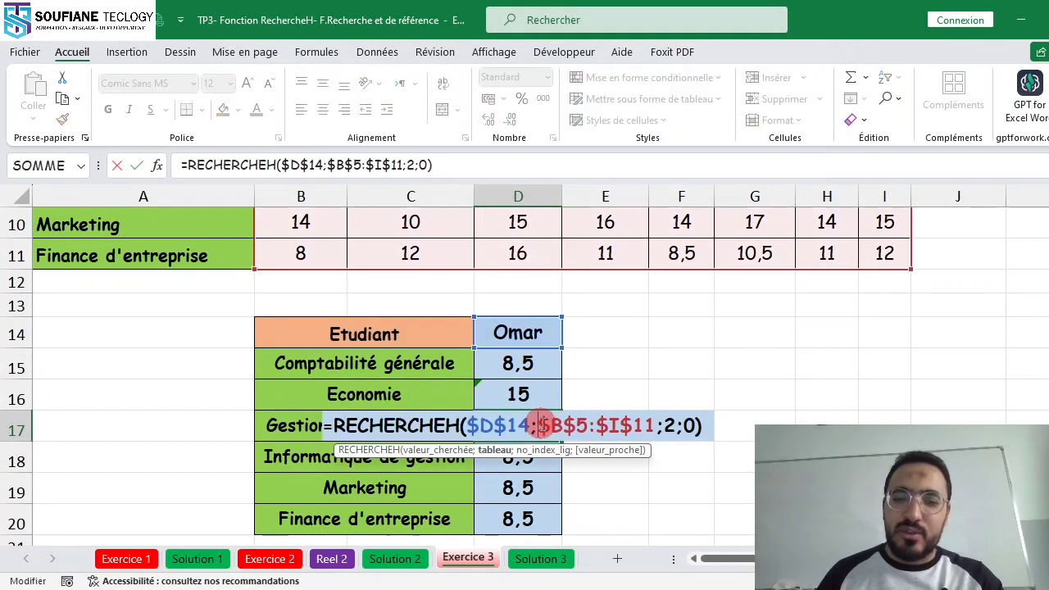
double_click(671, 426)
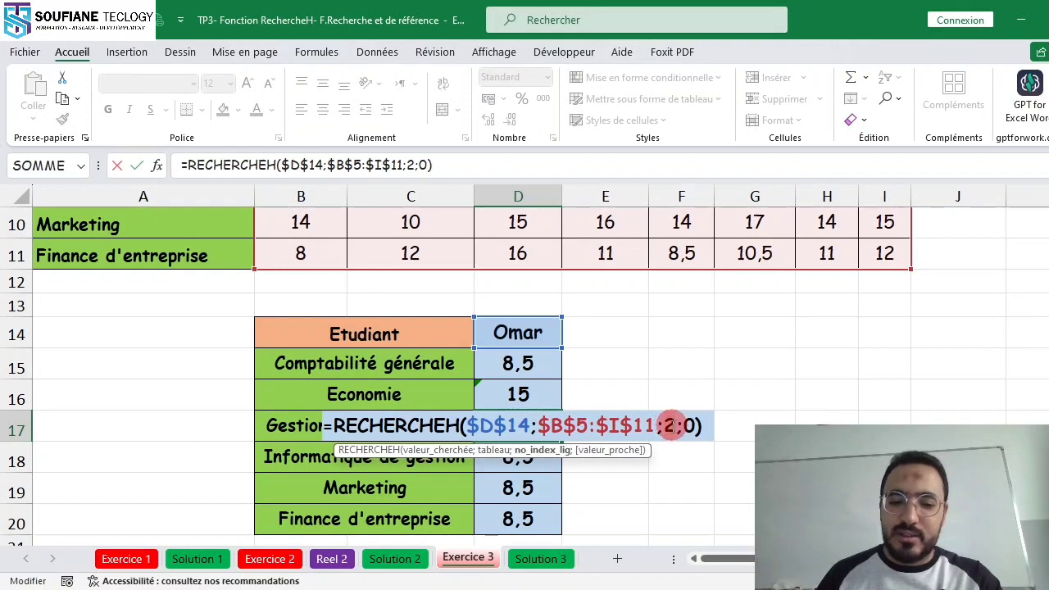
text(4)
key(Return)
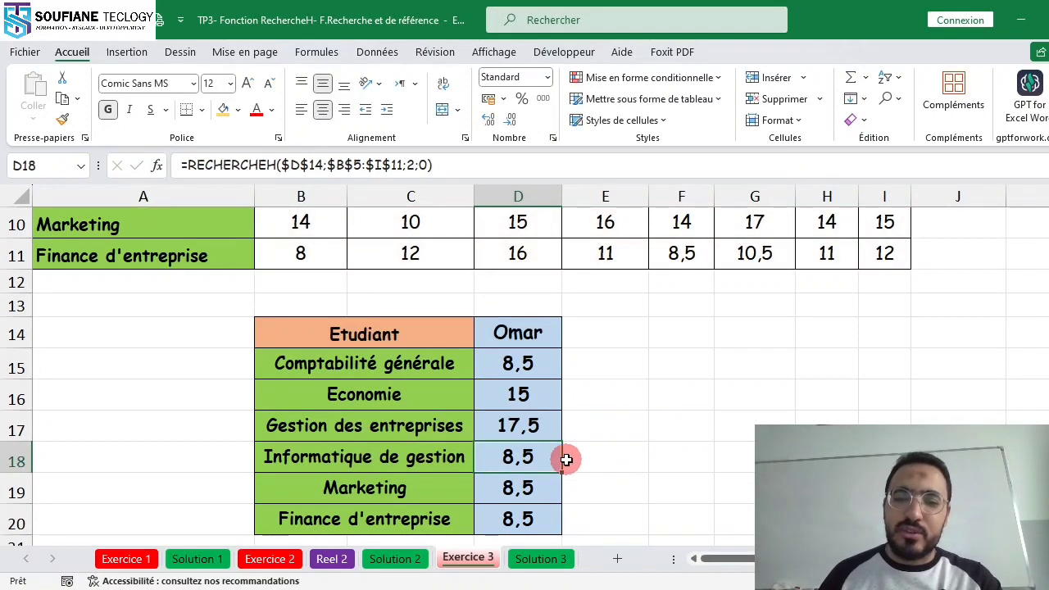
double_click(537, 456)
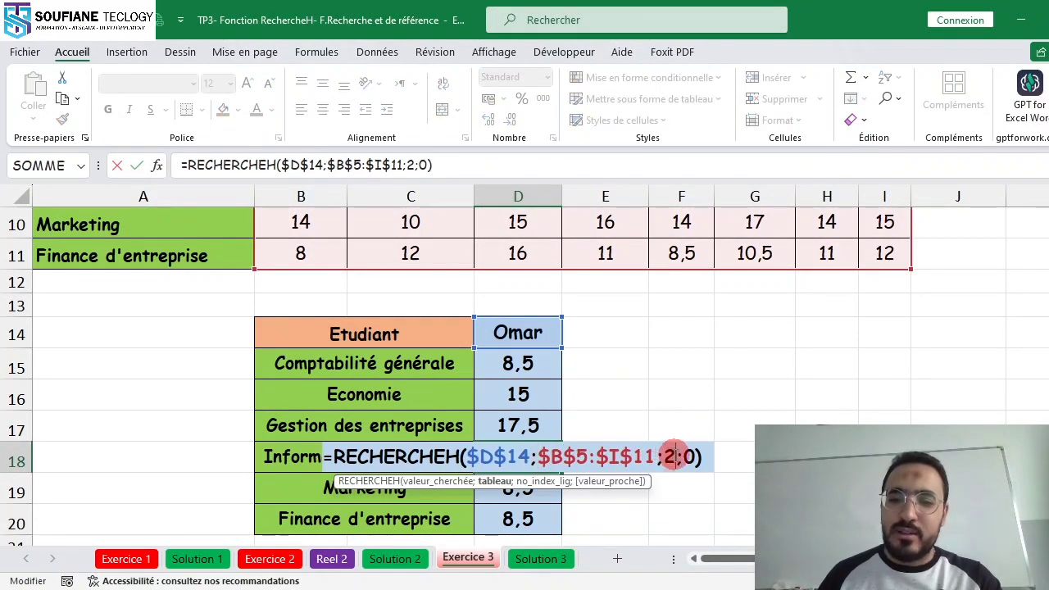
double_click(668, 455)
text(5)
key(Return)
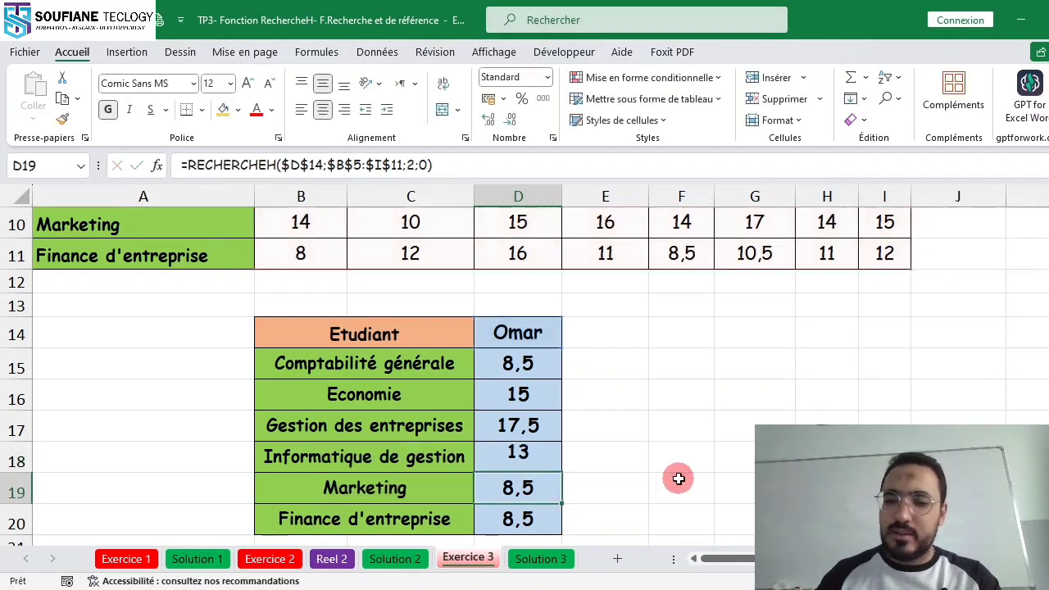
- Set the row index to 6 in the D19 Marketing formula and to 7 in the D20 Finance d'entreprise formula
double_click(529, 489)
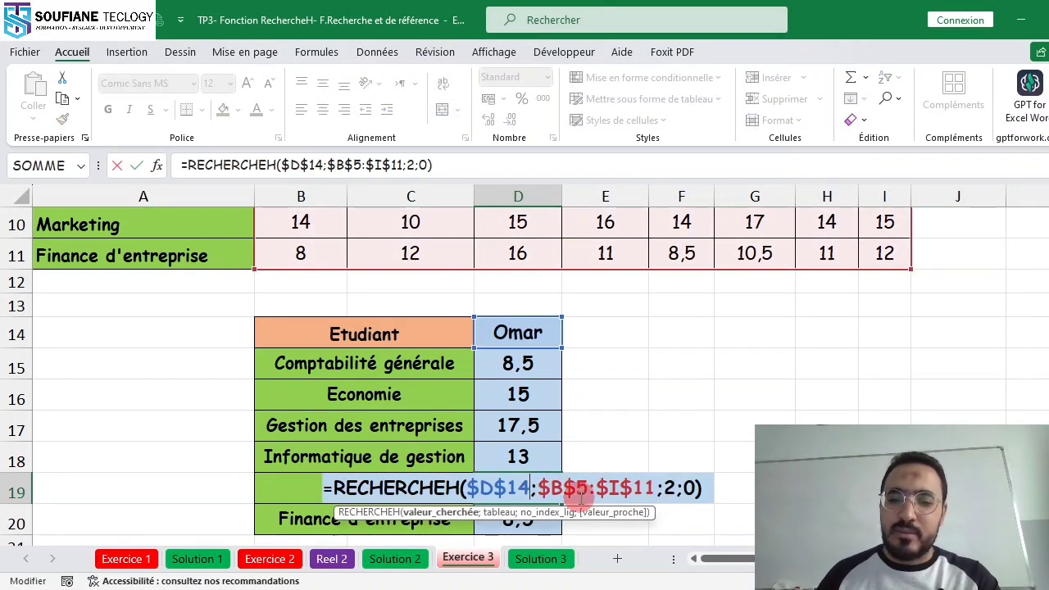
double_click(669, 489)
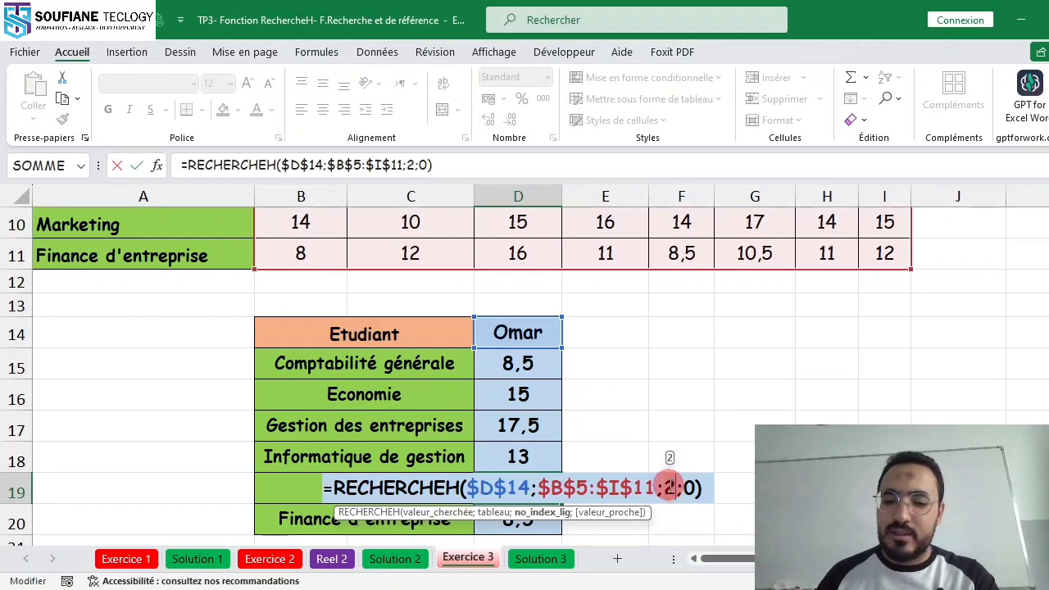
text(6)
key(Return)
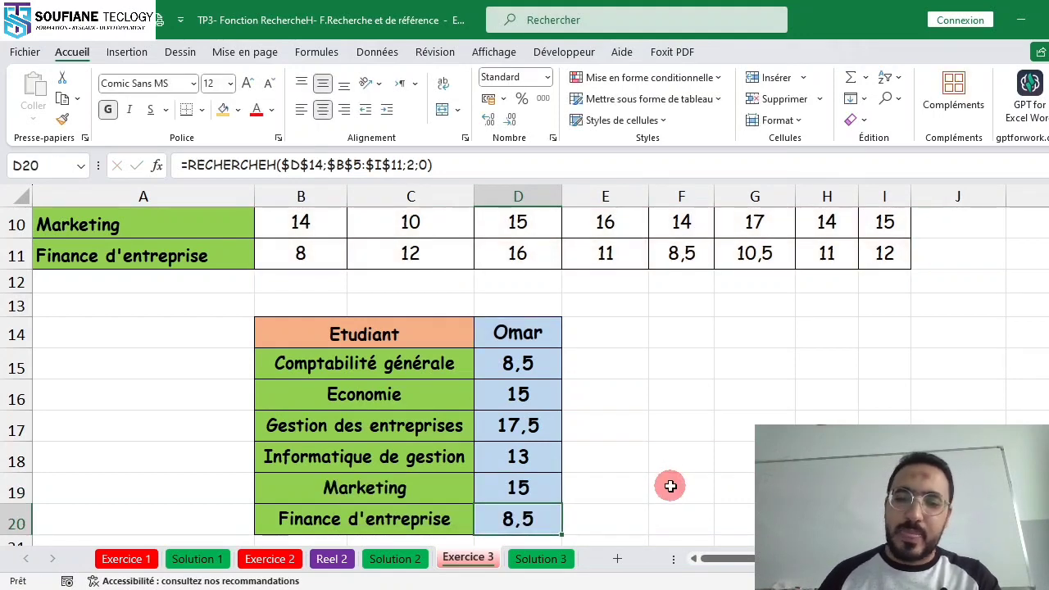
double_click(535, 519)
double_click(667, 518)
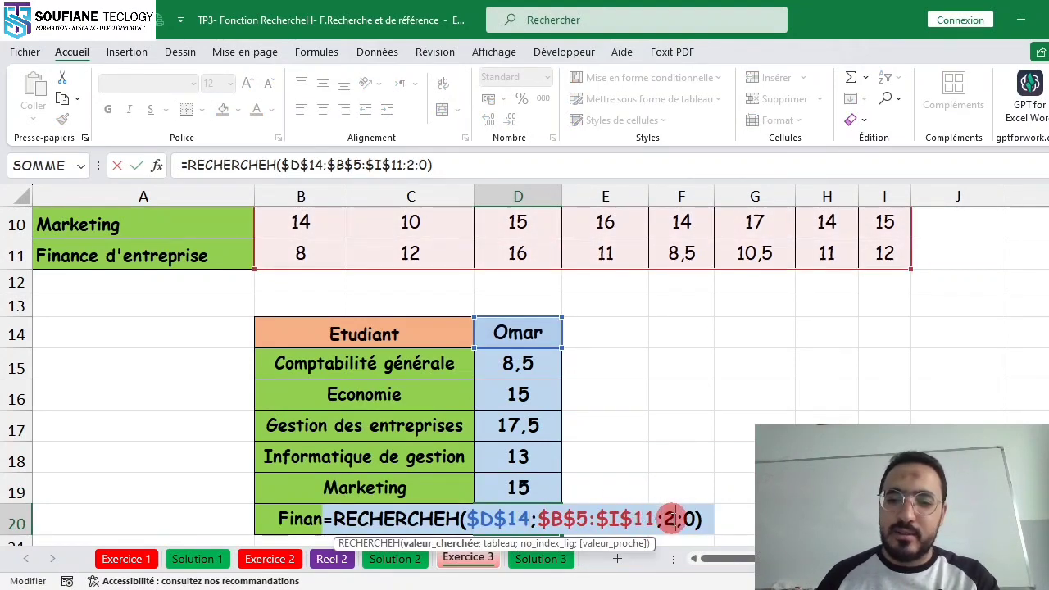
text(7)
key(Return)
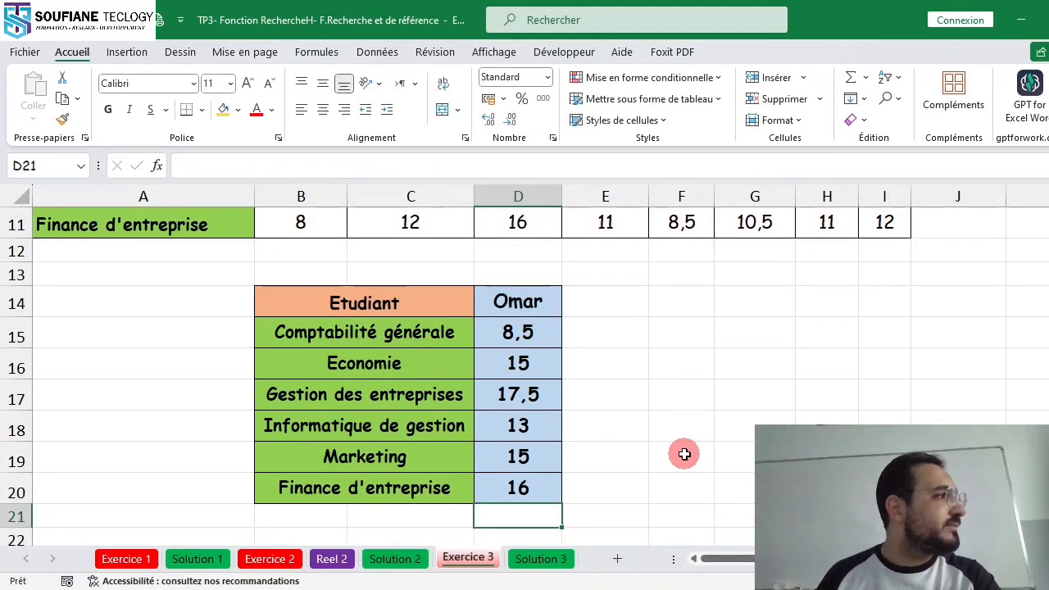
click(758, 405)
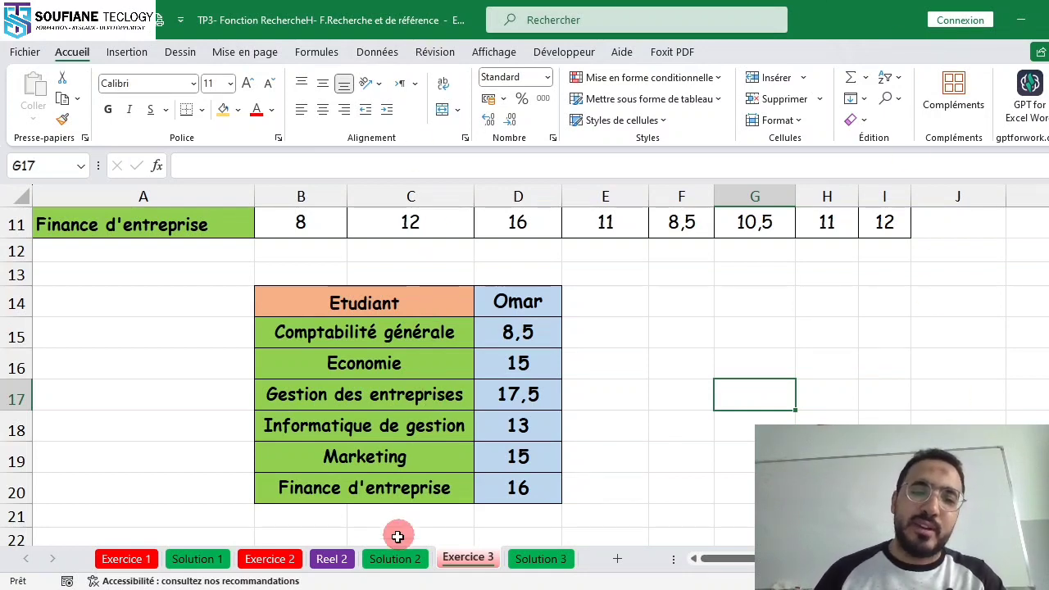
- Switch to the Exercice 2 sheet and examine how columns C to G of the Prénom, Age and Taille en cm table are laid out
click(270, 559)
click(517, 493)
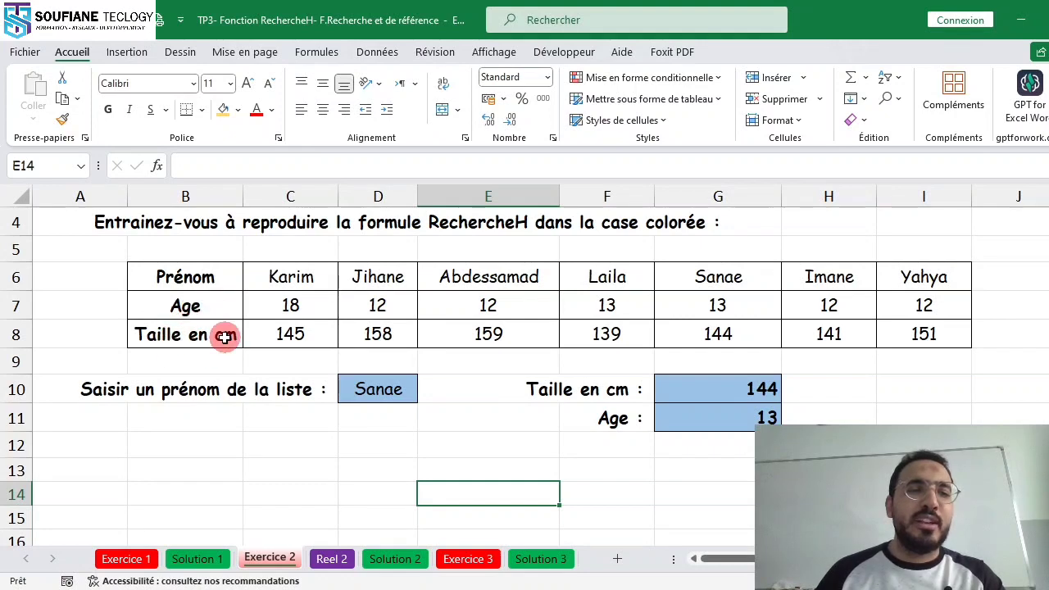
click(488, 414)
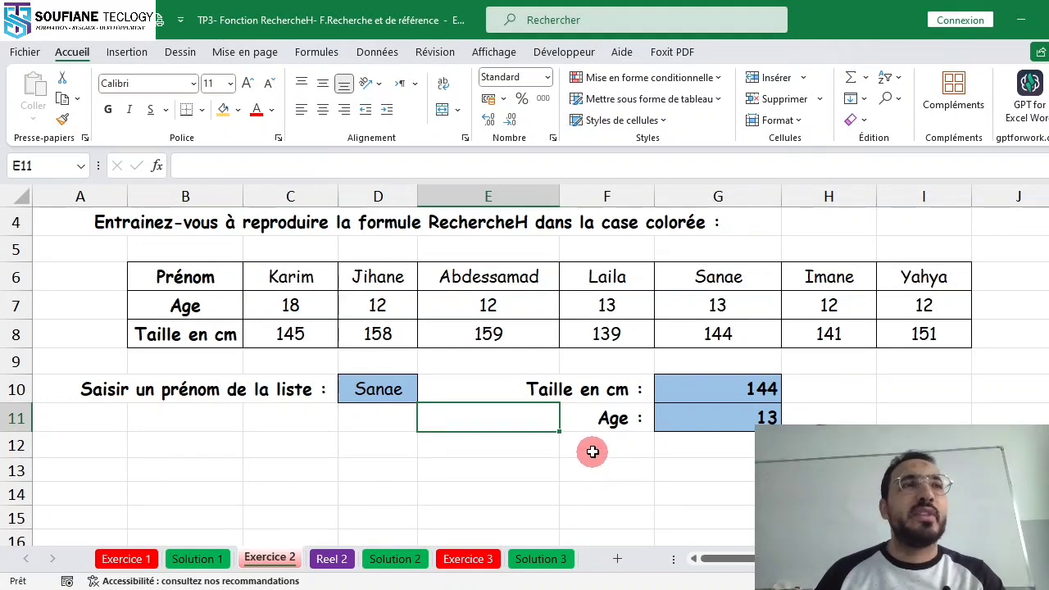
click(293, 196)
click(373, 195)
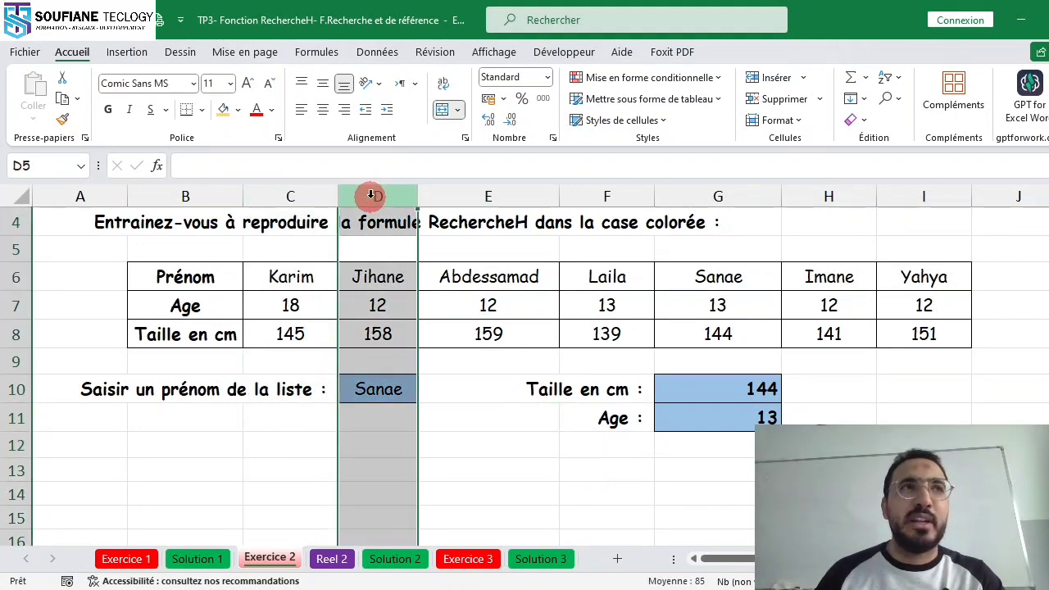
click(434, 195)
click(611, 195)
click(680, 197)
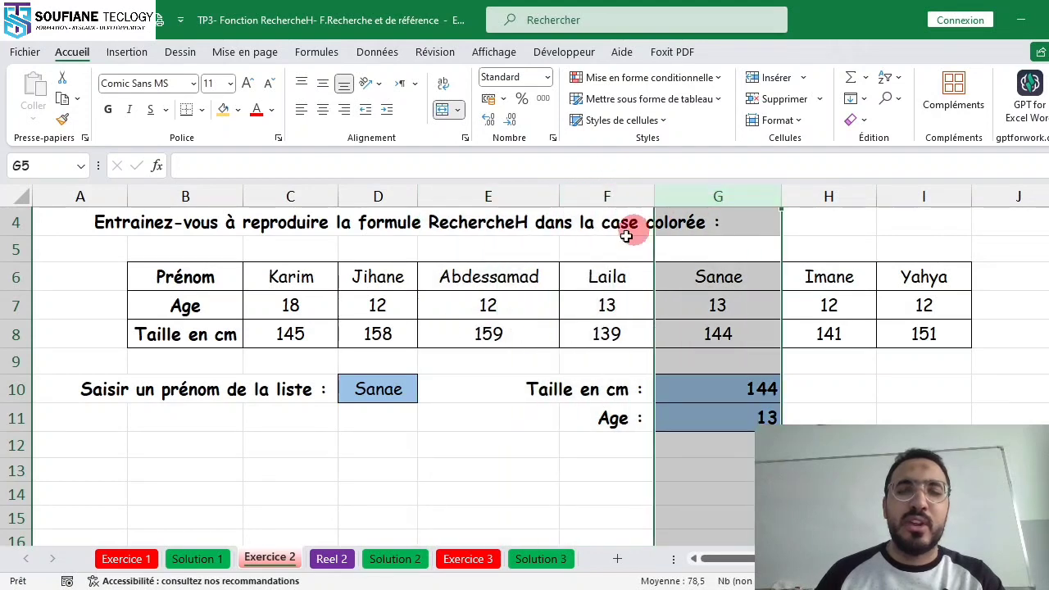
click(459, 442)
scroll(594, 390, down, 2)
scroll(594, 390, up, 3)
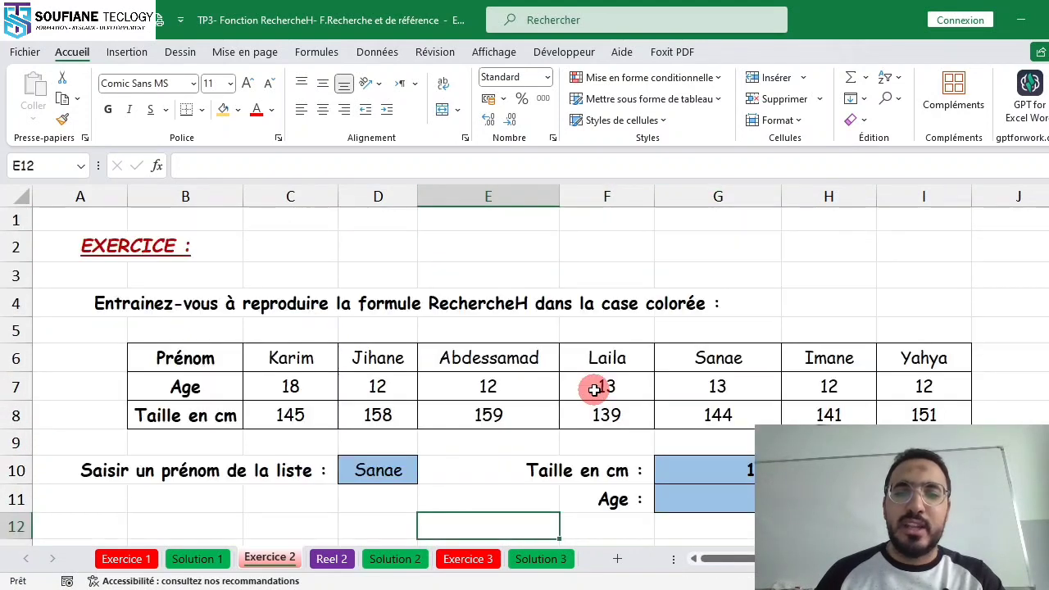
scroll(484, 303, down, 1)
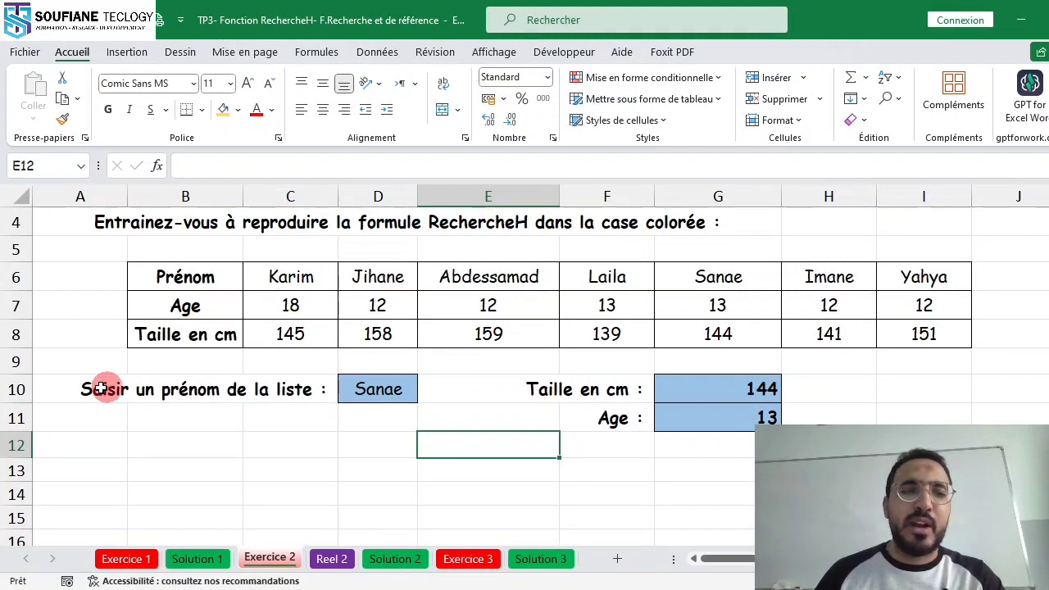
- Compare the sheet's rows 6 to 10 with its columns B to E to distinguish row direction from column direction
click(18, 391)
click(18, 277)
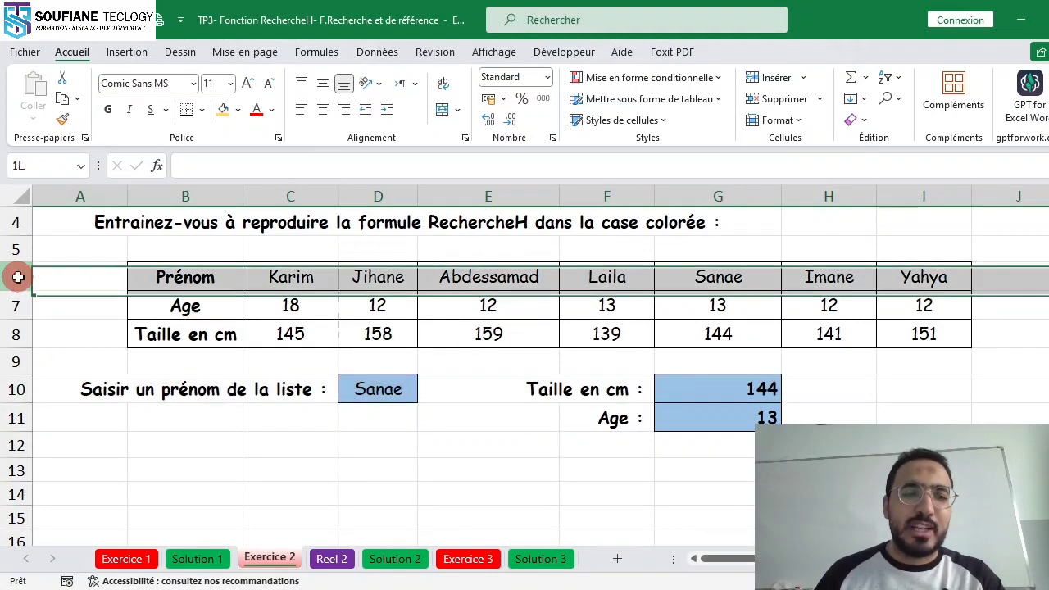
click(13, 305)
click(6, 334)
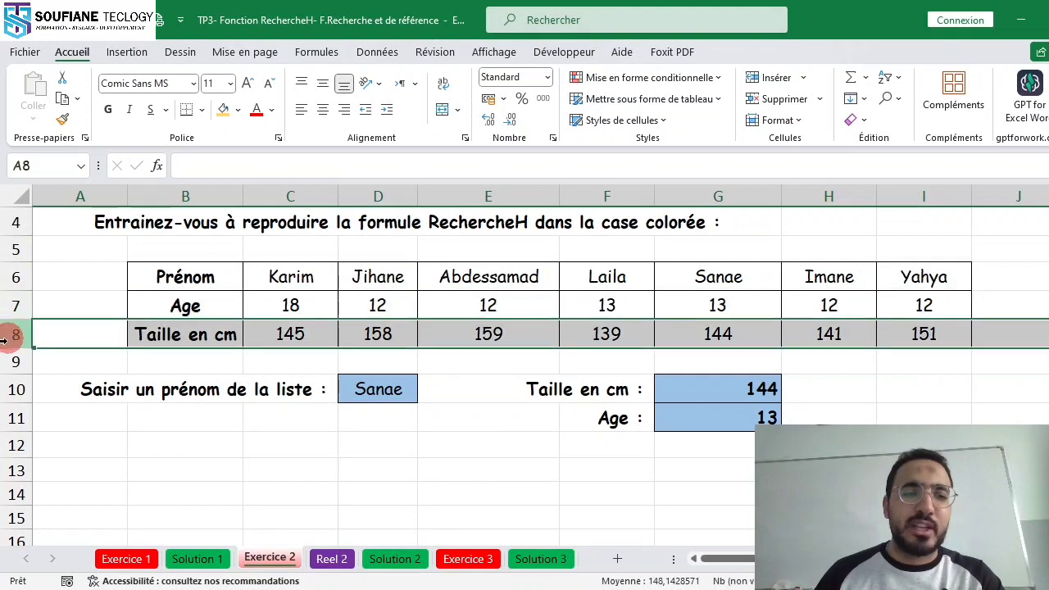
click(7, 362)
click(6, 390)
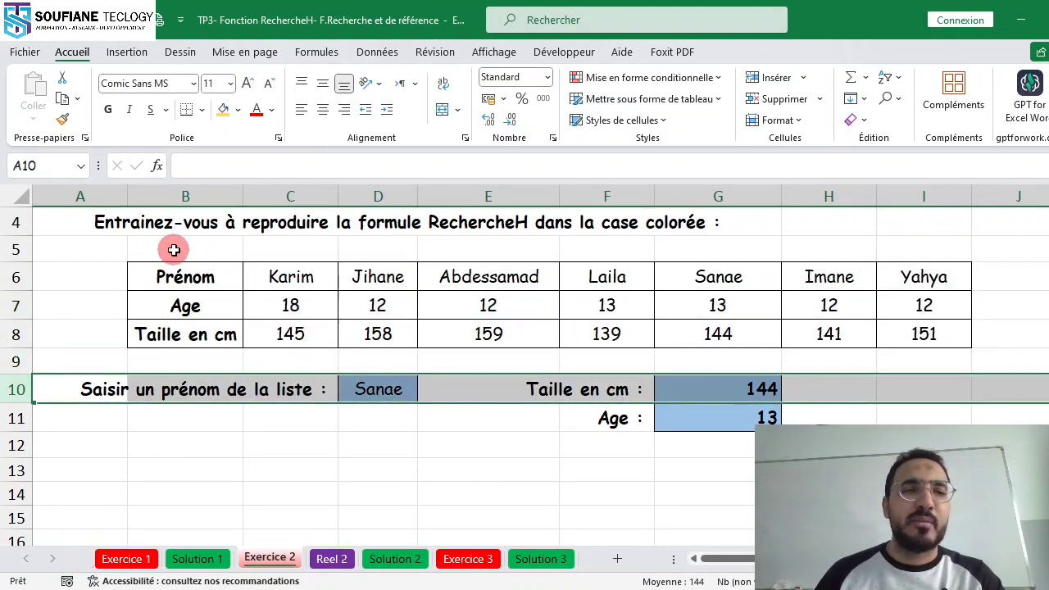
click(196, 196)
click(281, 195)
click(403, 191)
click(490, 187)
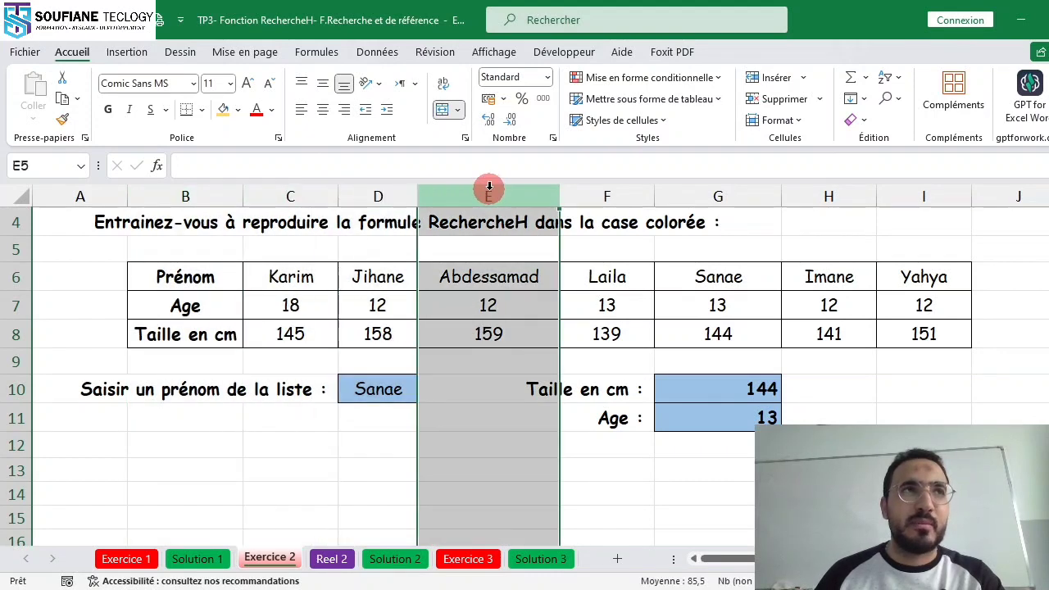
click(679, 496)
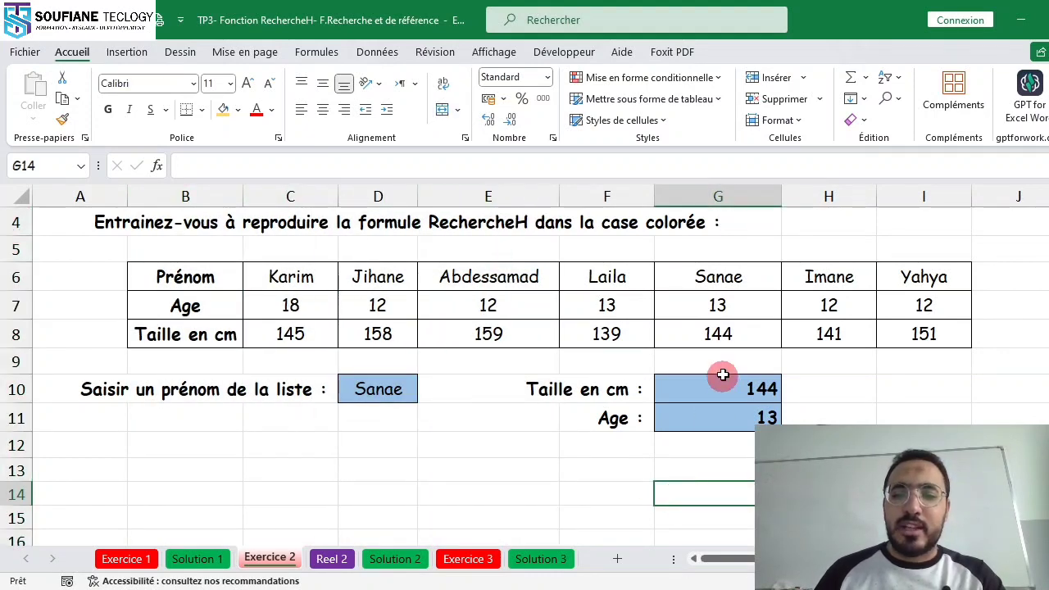
- Clear the Taille en cm and Age results in G10:G11 and the first name in D10, and select G10
click(706, 388)
drag(706, 388, 709, 417)
key(Delete)
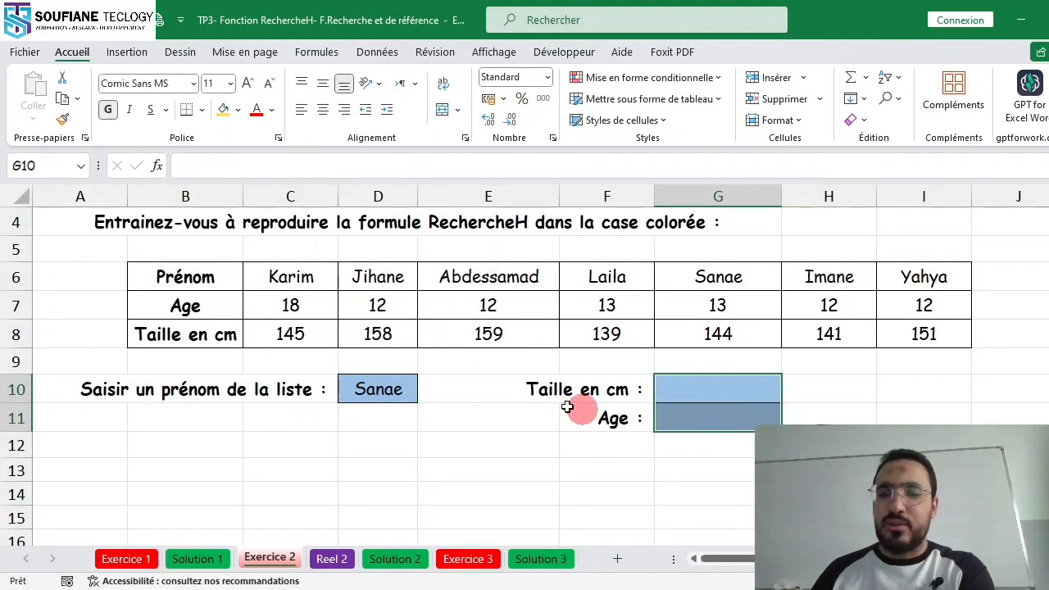
click(408, 393)
key(Delete)
click(592, 465)
click(698, 391)
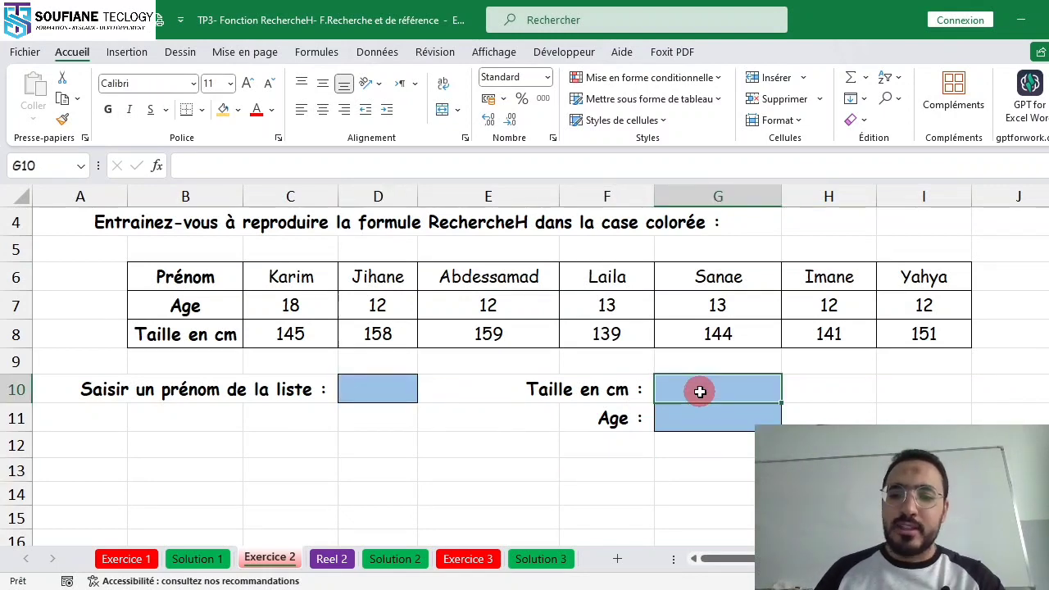
- Start a RECHERCHEH formula in G10 for Taille en cm, with D10 as the lookup value and B6:I8 as the table
text(+)
key(BackSpace)
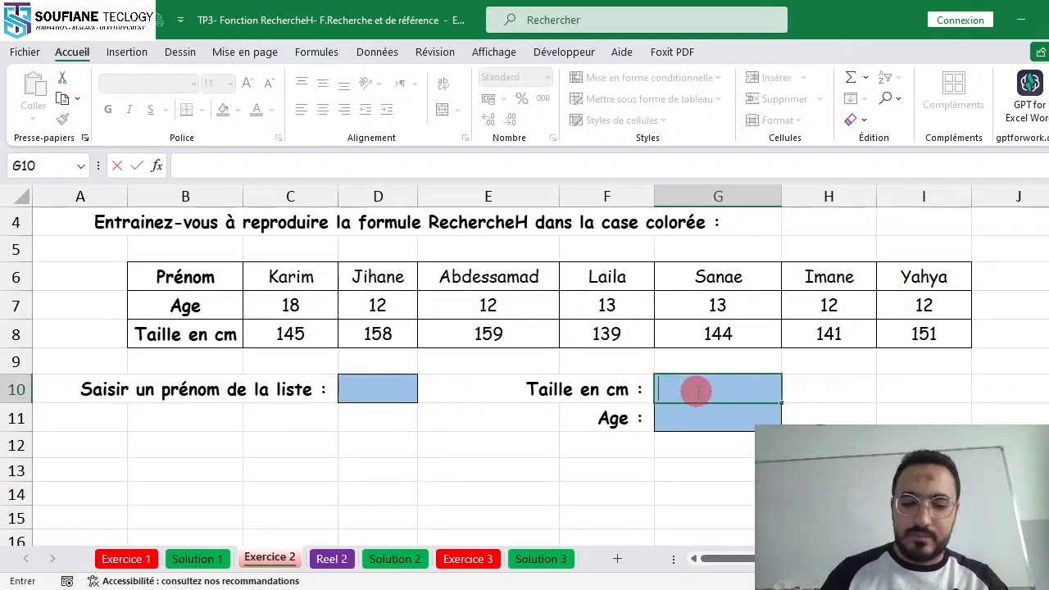
text(=re)
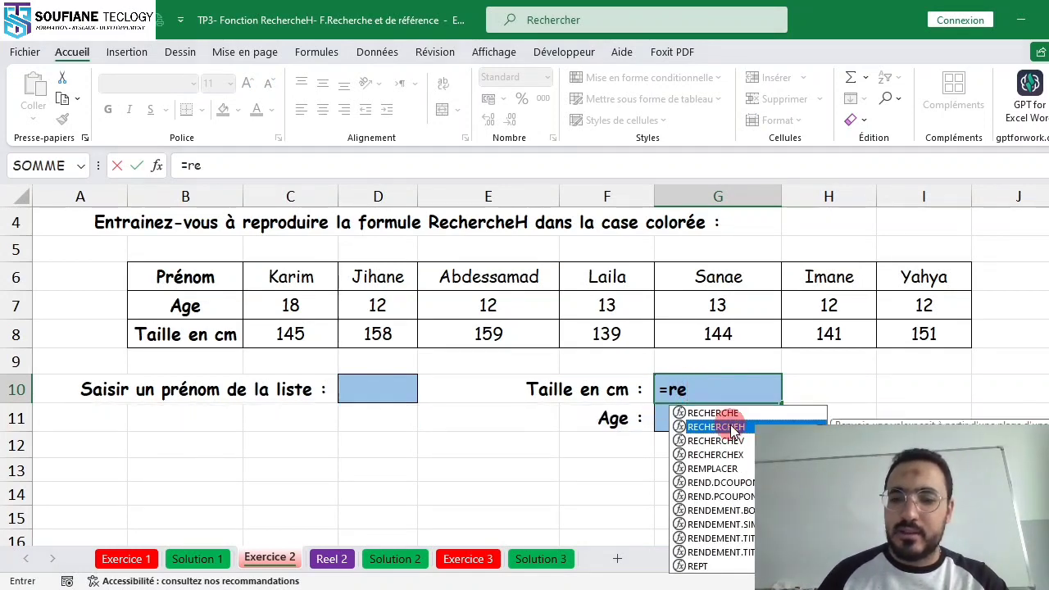
double_click(703, 432)
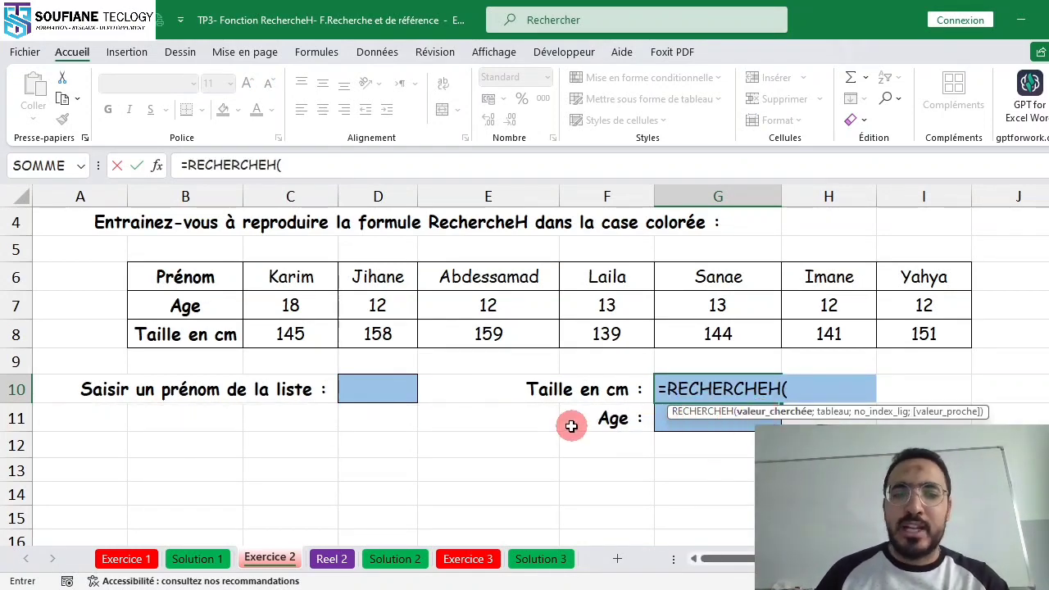
click(382, 389)
text(;)
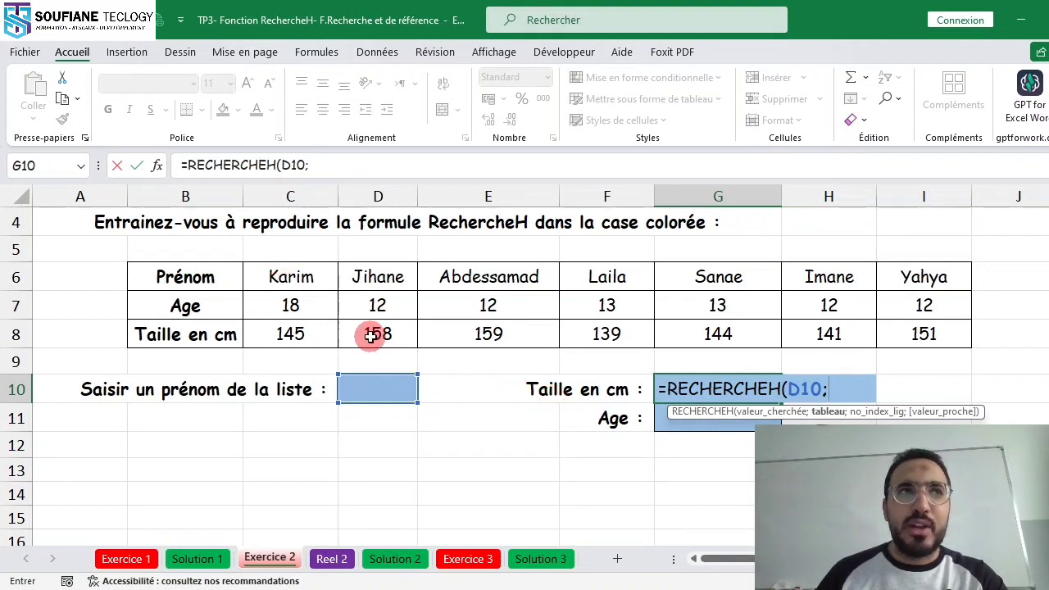
drag(320, 283, 610, 336)
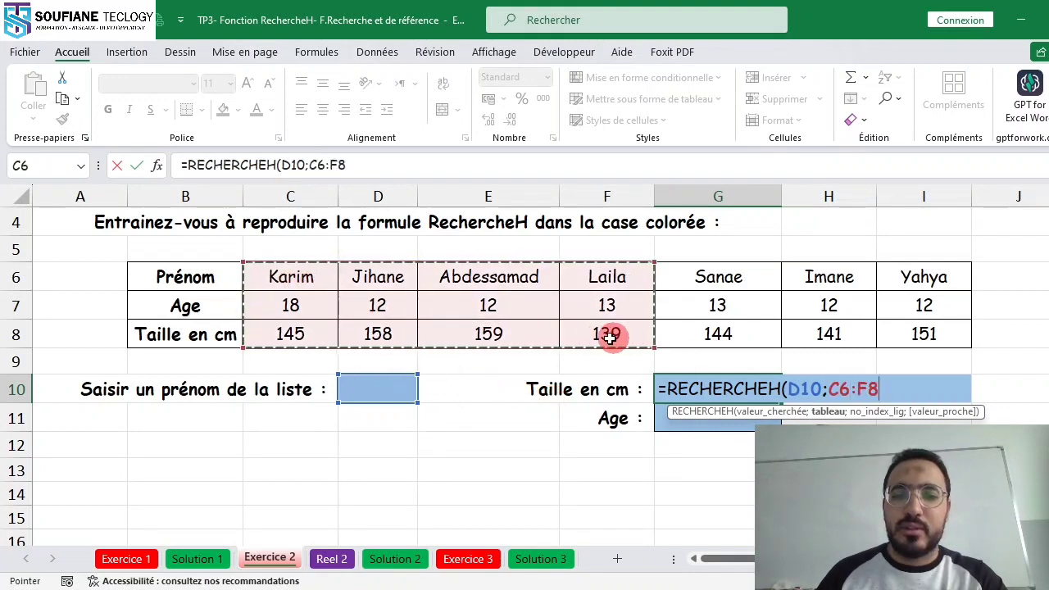
drag(211, 277, 897, 335)
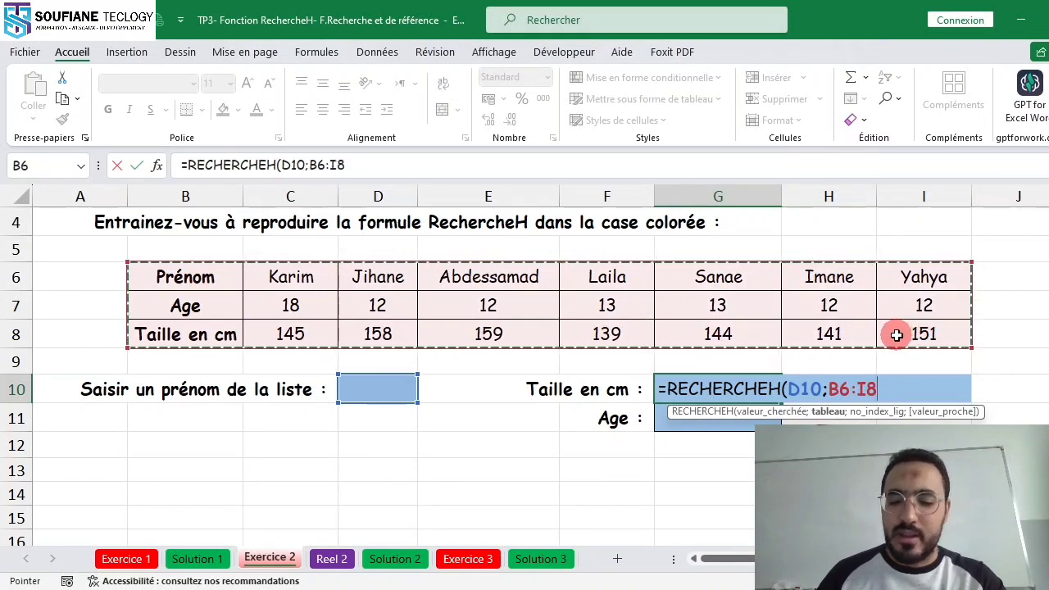
text(;)
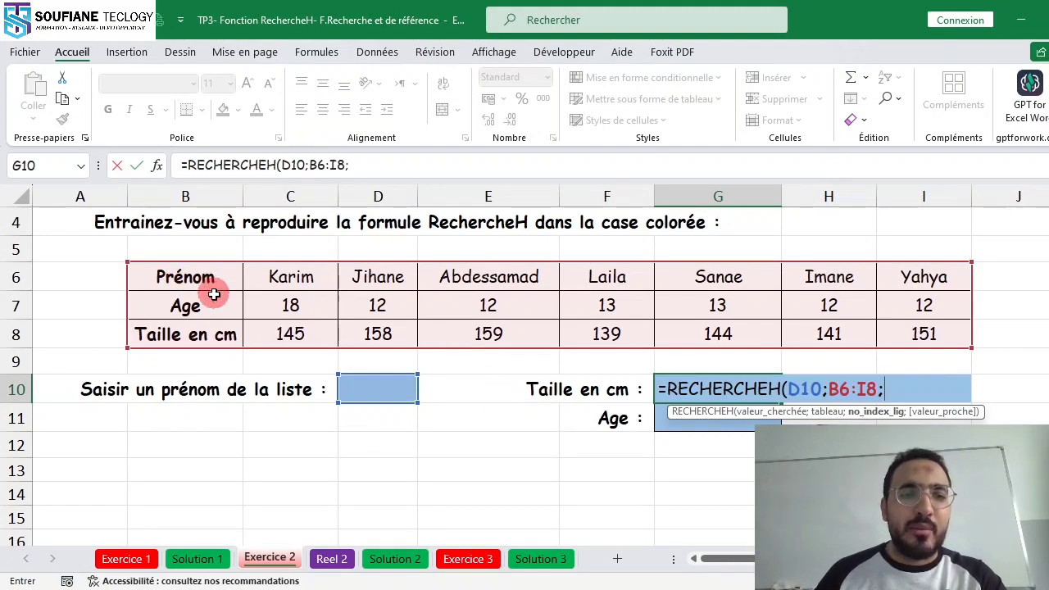
- Complete the G10 formula with row index 3 and exact match FAUX, giving =RECHERCHEH(D10;B6:I8;3;FAUX)
scroll(33, 246, up, 1)
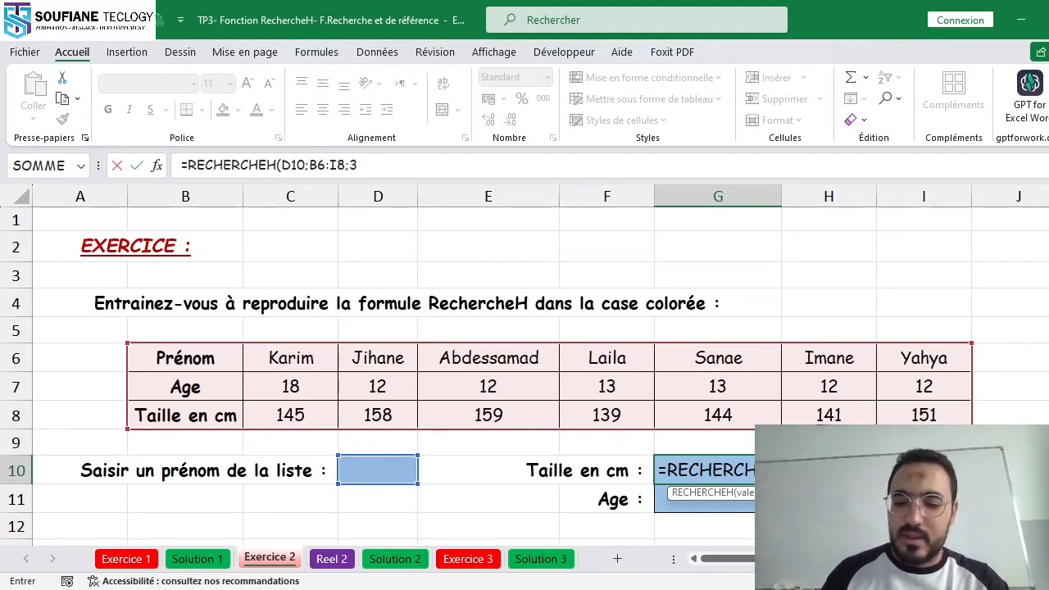
text(;)
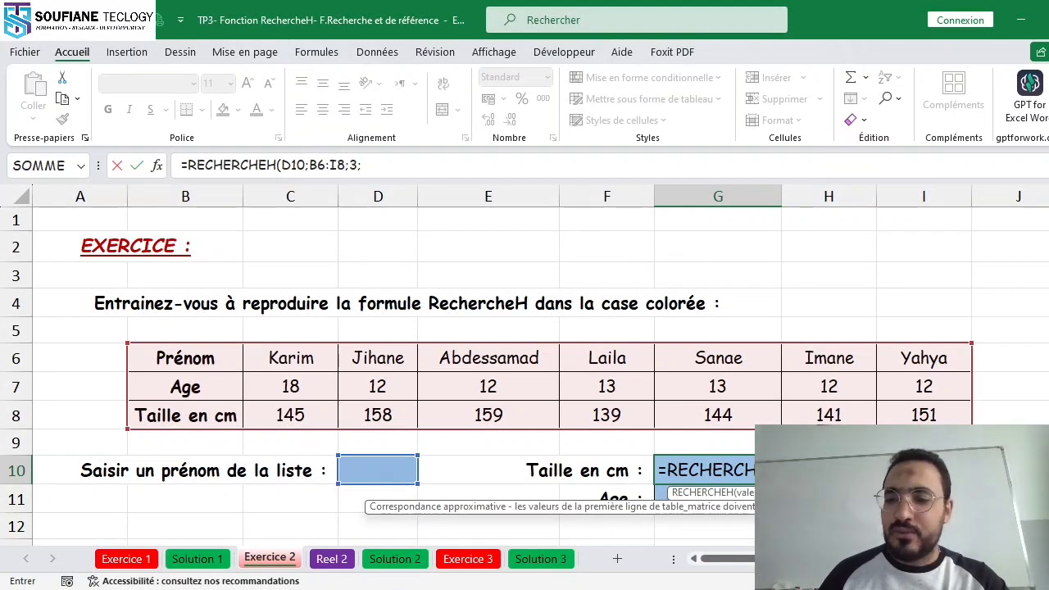
key(Down)
key(Tab)
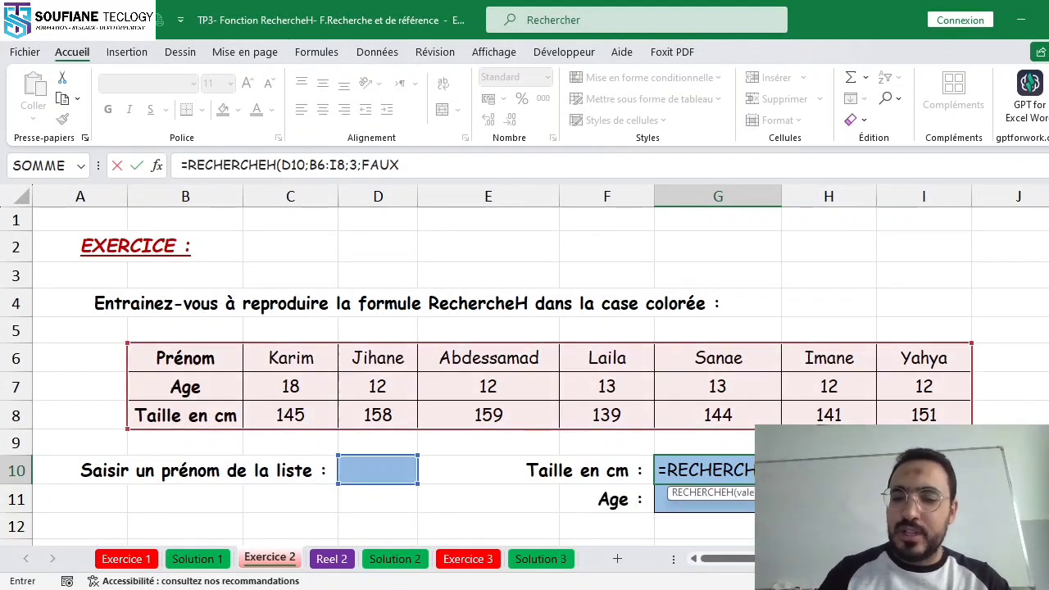
text())
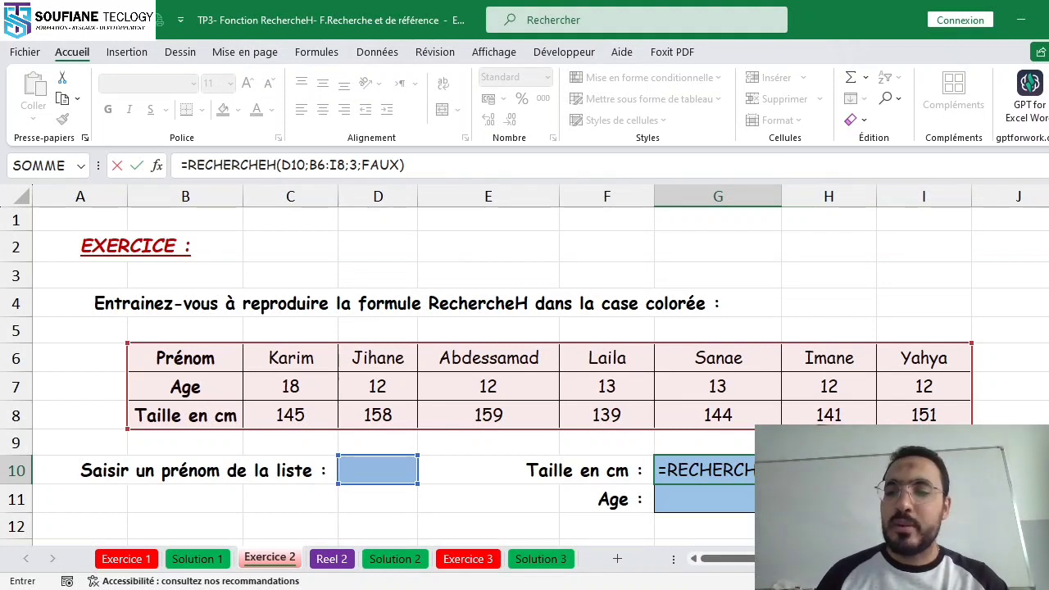
key(F2)
key(BackSpace)
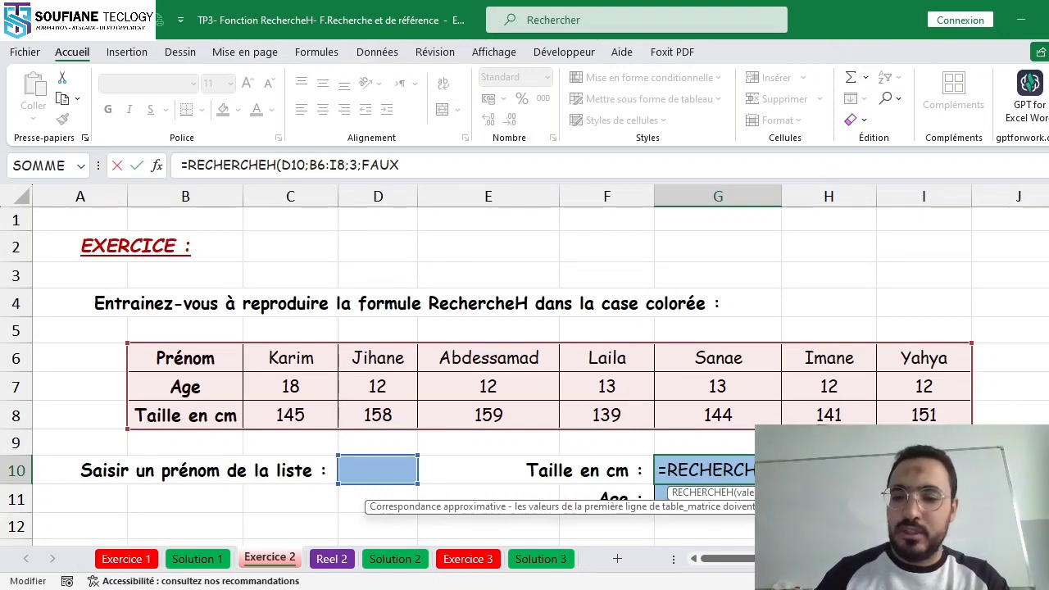
text())
key(Return)
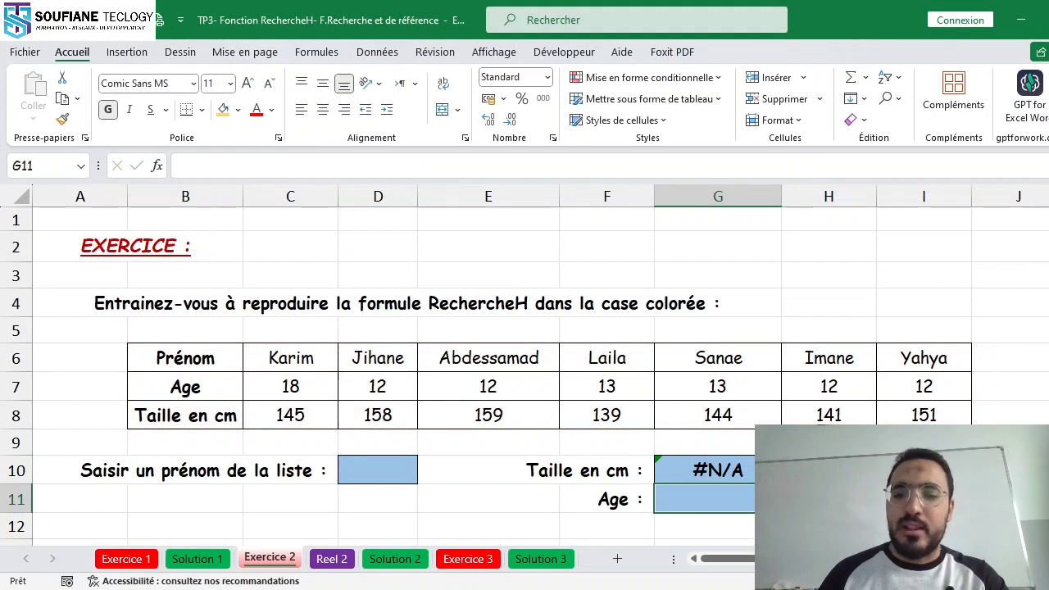
- Fill D10 with the first name listed in H6 to test the height lookup
click(402, 465)
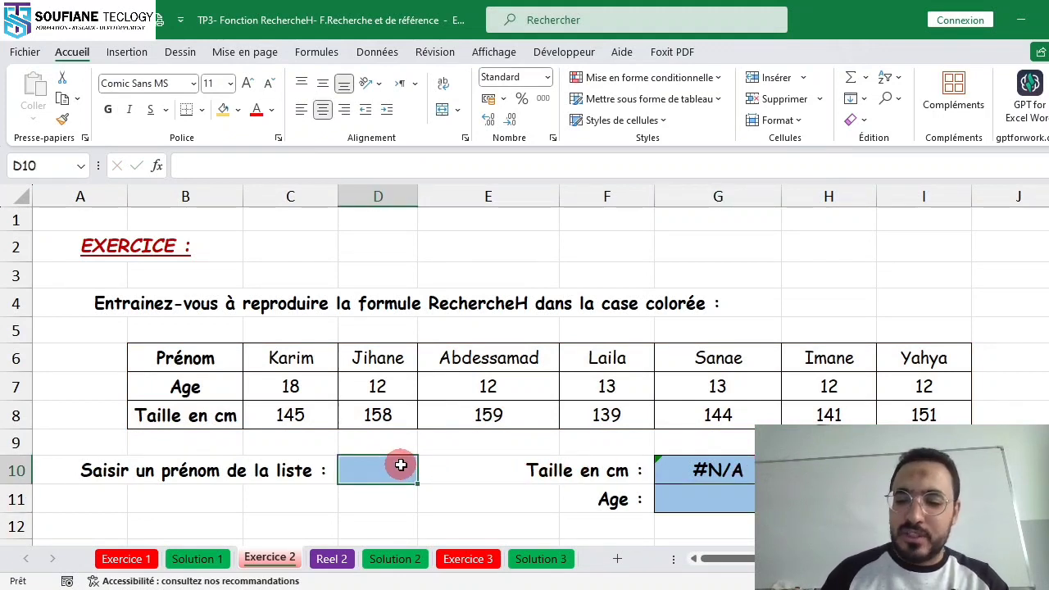
text(Imane)
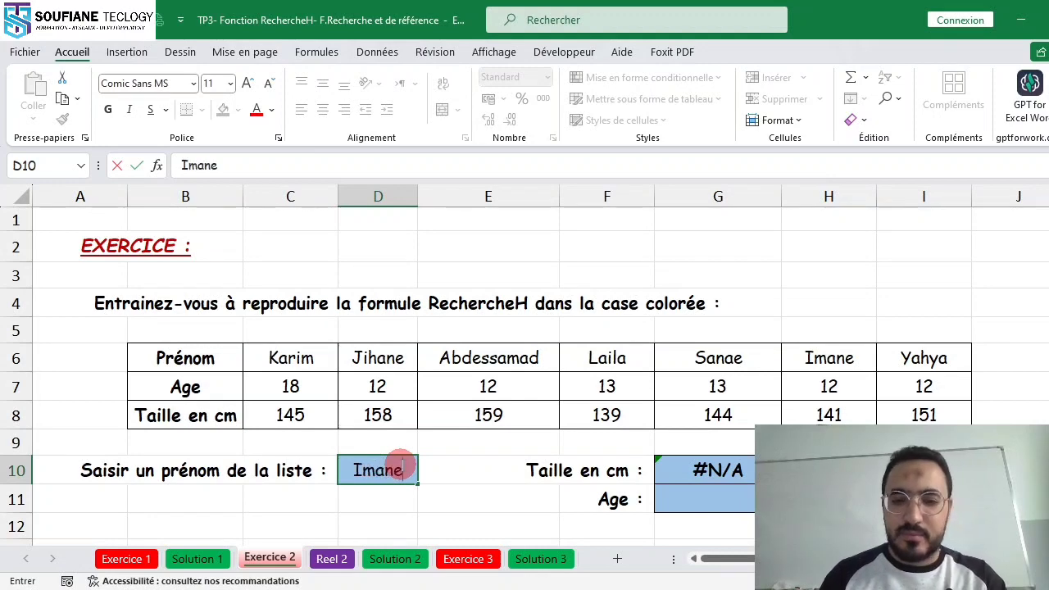
key(Return)
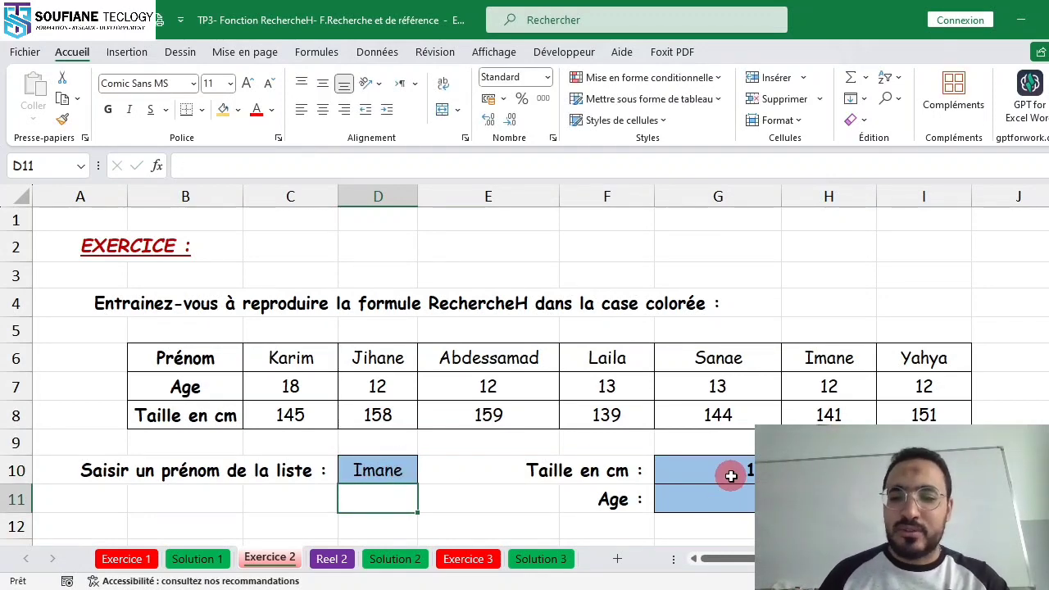